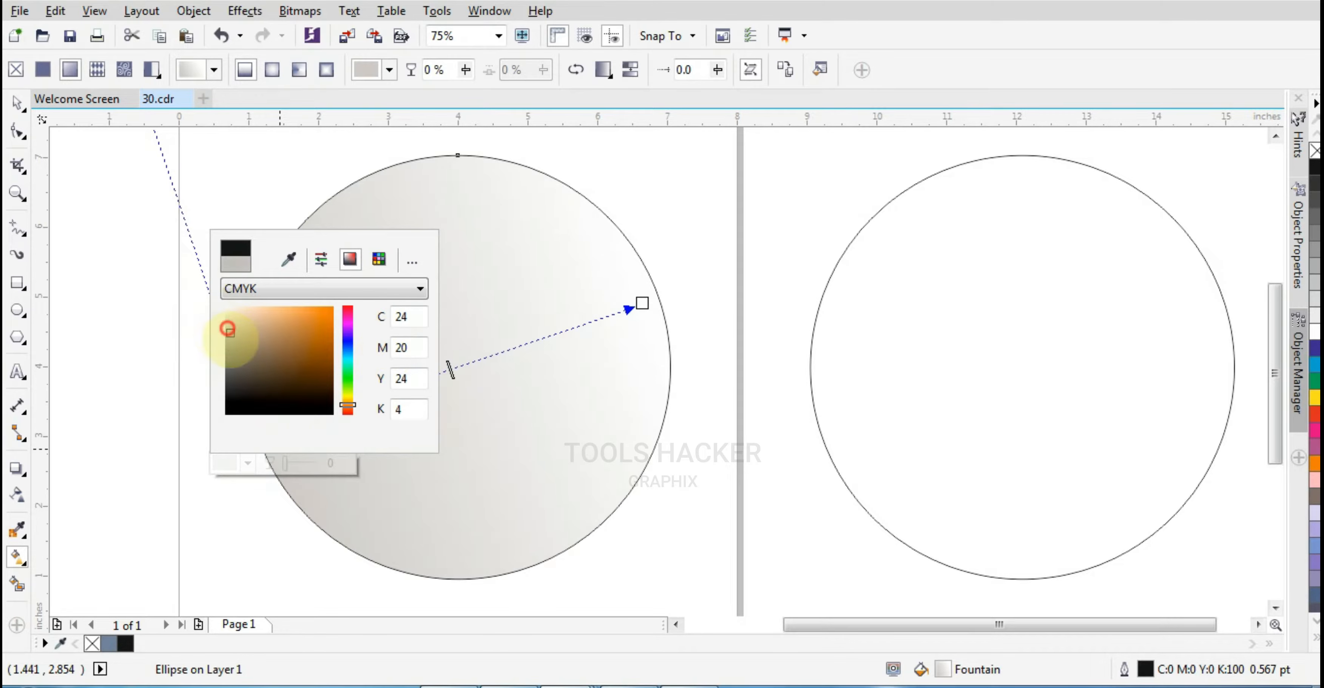
Set the fountain fill's selected color node to C0 M0 Y0 K35
left_click_drag(227, 329, 232, 353)
type("0")
key("Tab")
type("0")
key("Tab")
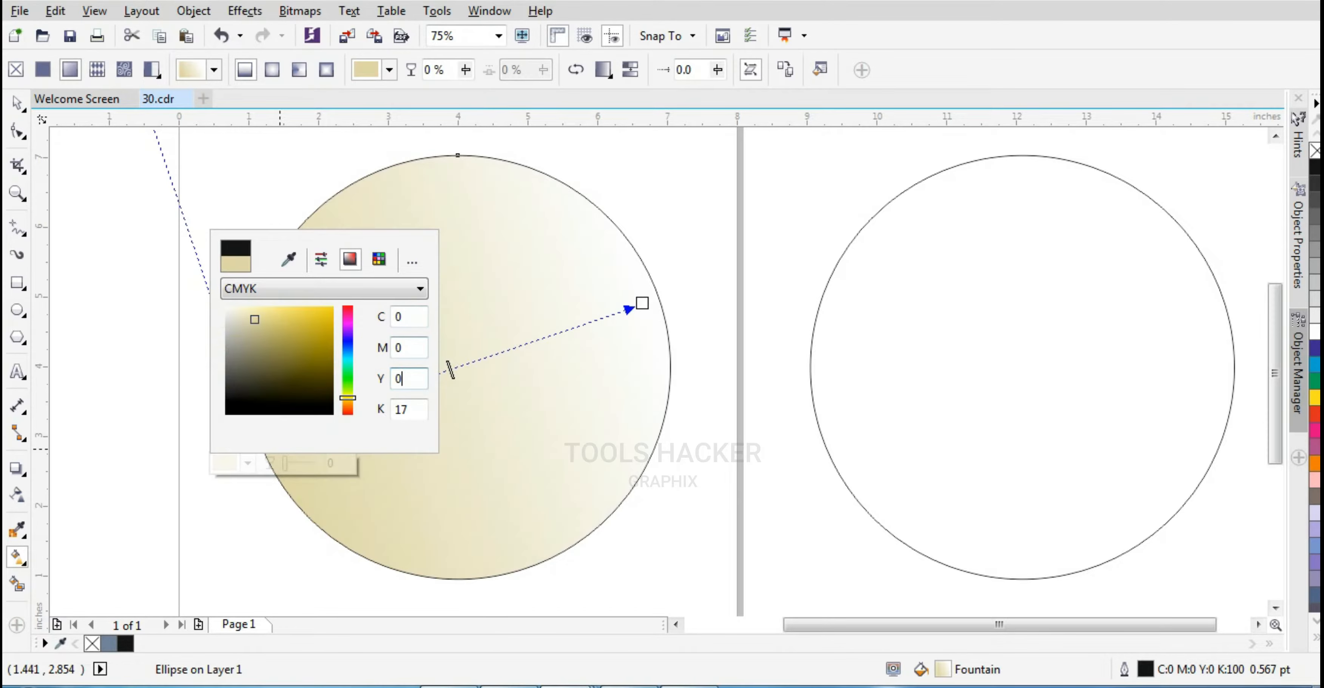
type("0")
key("Tab")
key("Tab")
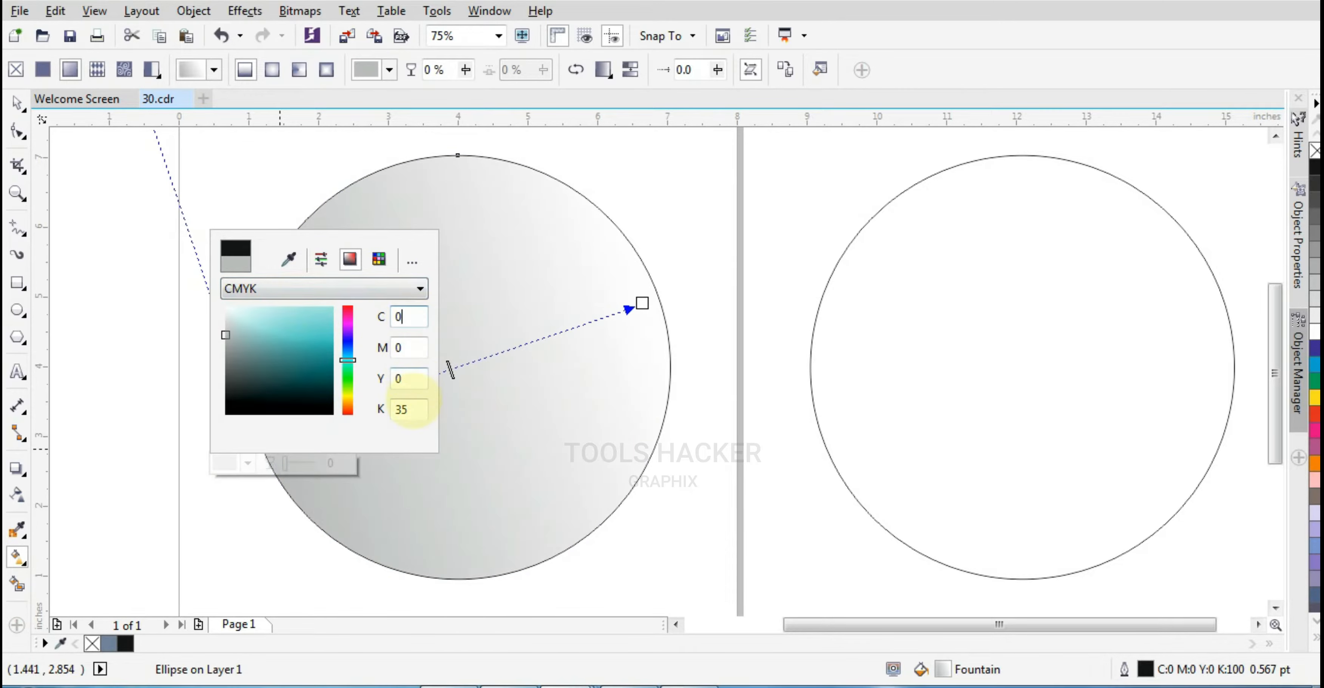
left_click(449, 366)
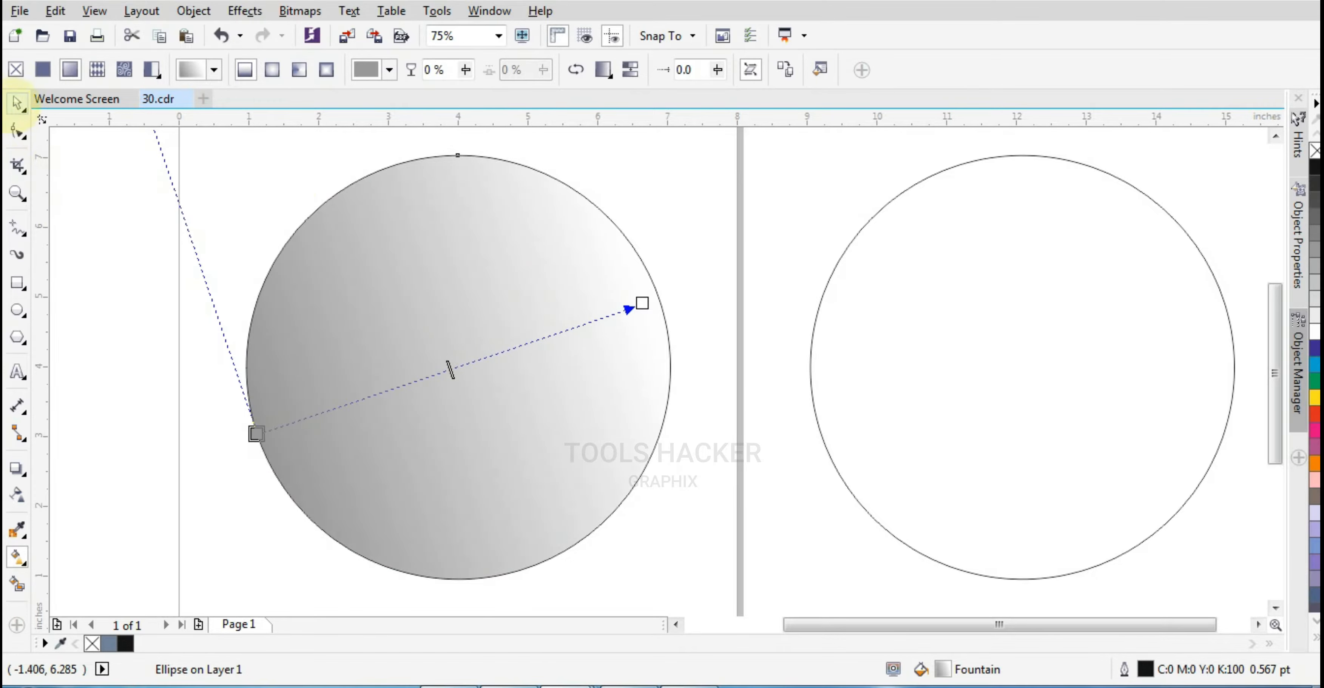
Create an inner circle and an ellipse about 3.2 by 1.9 inches near the top of the gradient circle
left_click(17, 103)
left_click(619, 285)
left_click_drag(676, 584, 606, 530)
left_click_drag(457, 515, 458, 359)
left_click_drag(580, 296, 579, 296)
left_click_drag(527, 290, 527, 260)
scroll(522, 248, "up", 2)
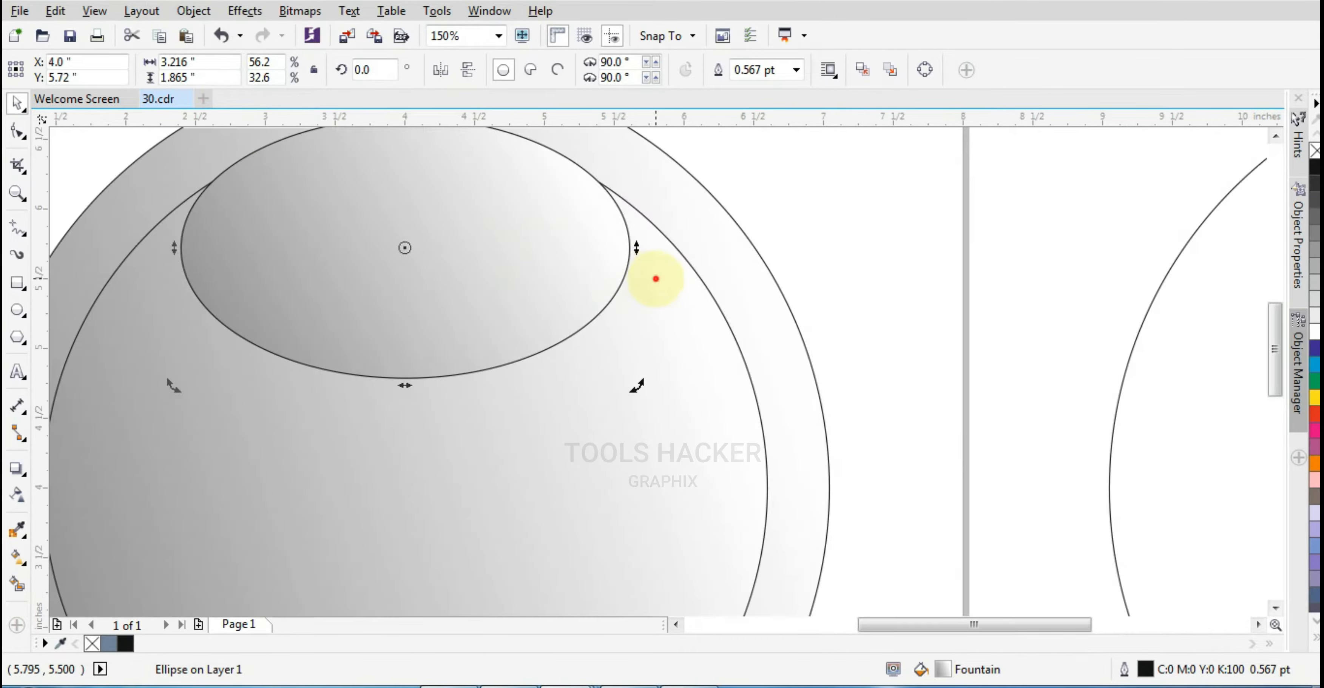
Remove the fill from the top ellipse
scroll(656, 281, "down", 2)
left_click(1314, 151)
left_click(830, 235)
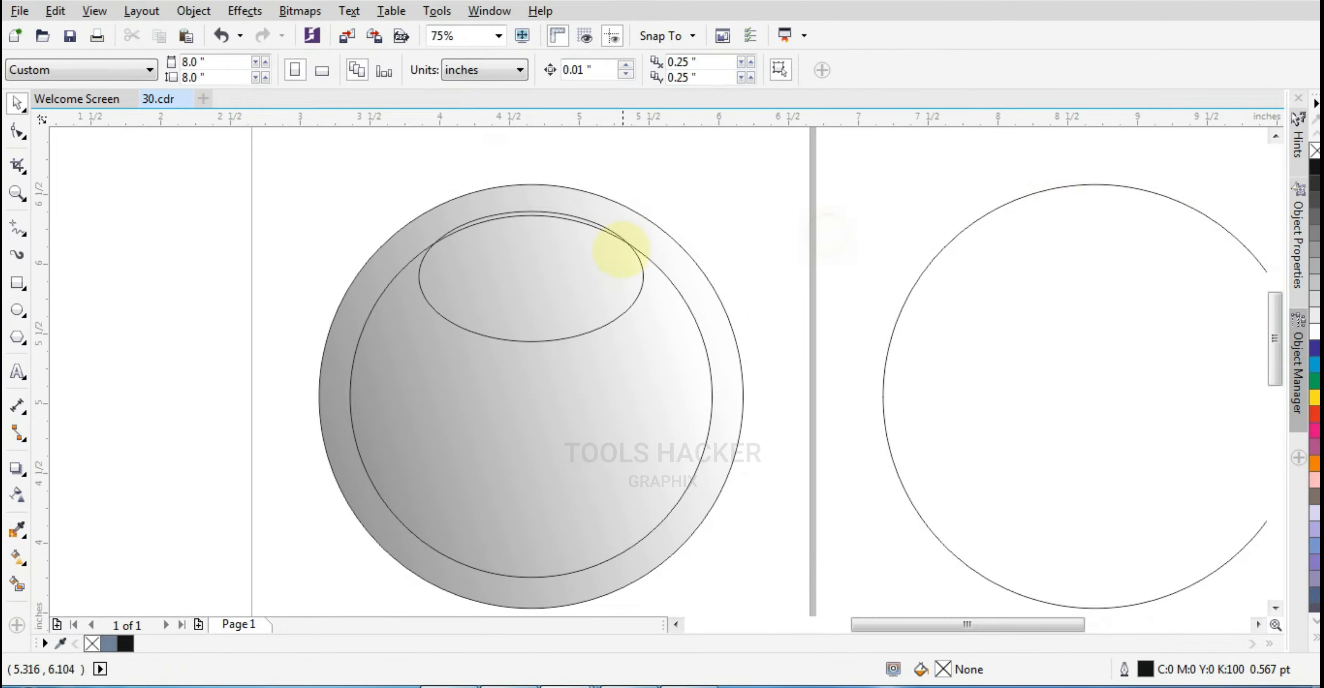
Trim the top ellipse out of the outer gradient circle
scroll(623, 249, "up", 1)
left_click_drag(541, 306, 545, 314)
scroll(703, 304, "down", 1)
scroll(596, 305, "up", 1)
scroll(597, 305, "down", 1)
left_click(825, 242)
left_click(684, 316)
left_click(733, 314, "shift")
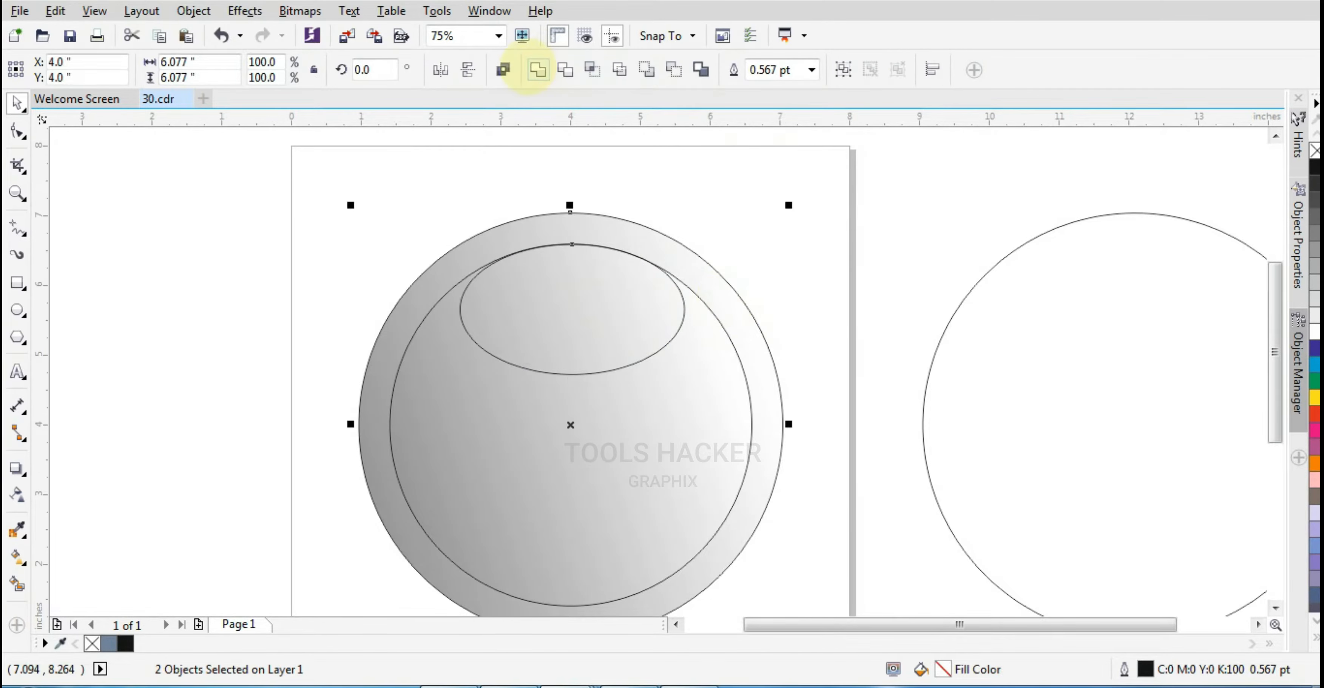
left_click(567, 70)
Move the trimming ellipse aside to inspect the hole cut in the circle
left_click_drag(602, 321, 862, 293)
left_click_drag(640, 285, 416, 293)
key("ctrl+z")
left_click_drag(634, 379, 542, 378)
key("ctrl+z")
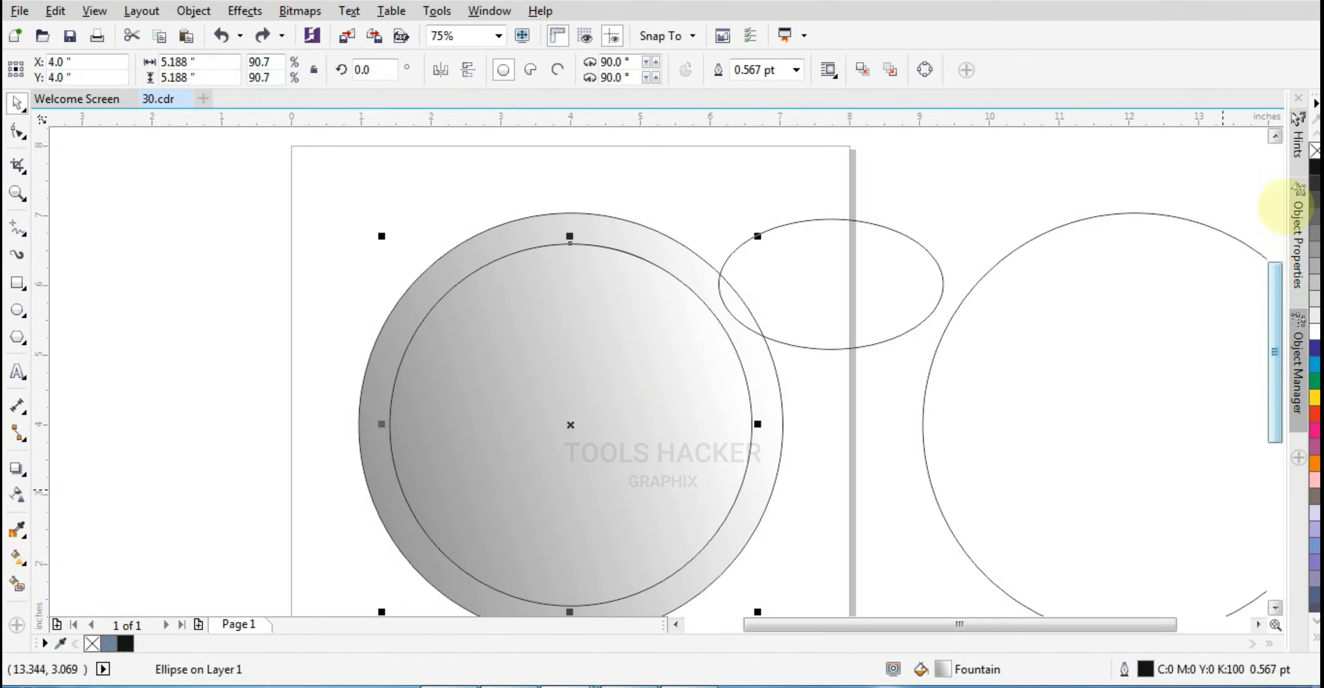
Remove the fill from the inner circle
left_click(1315, 150)
left_click(848, 213)
Delete the leftover trimming ellipse
left_click_drag(815, 332, 583, 497)
key("ctrl+z")
left_click_drag(761, 351, 553, 512)
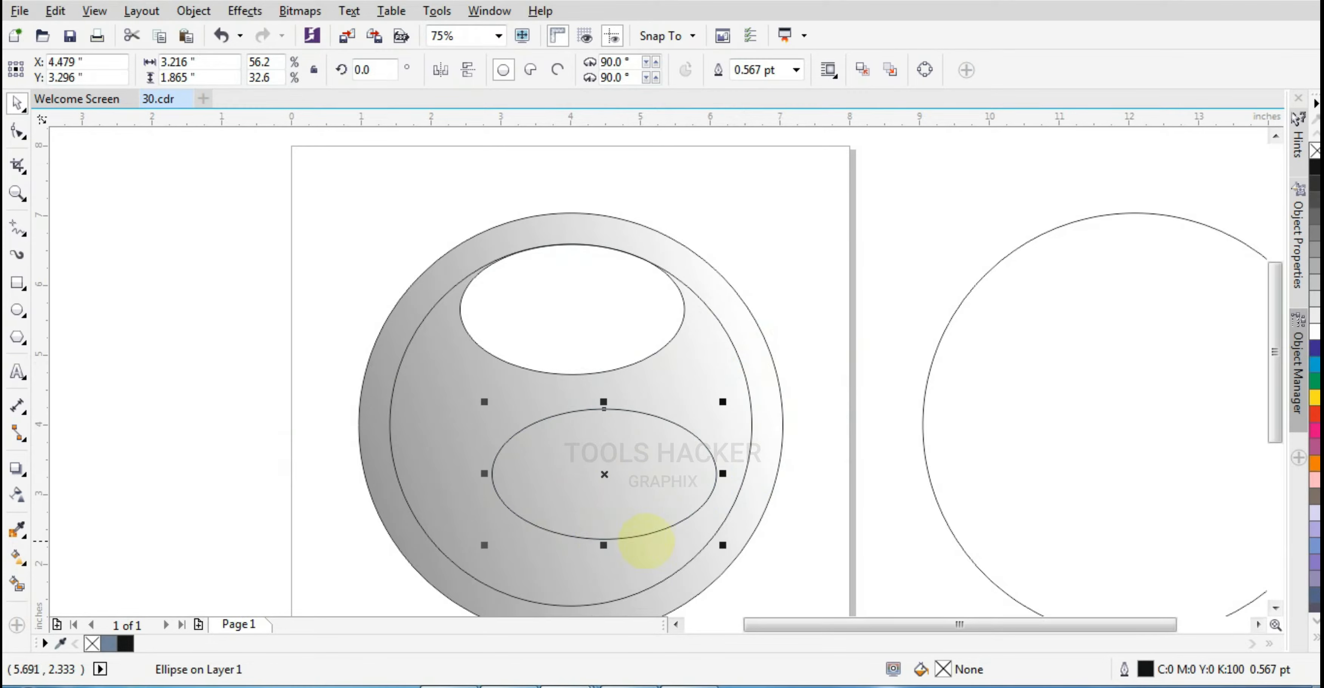
key("Delete")
Make a copy of the inner circle squashed into an ellipse about 4.3 by 3.3 inches in its lower half
left_click(687, 403)
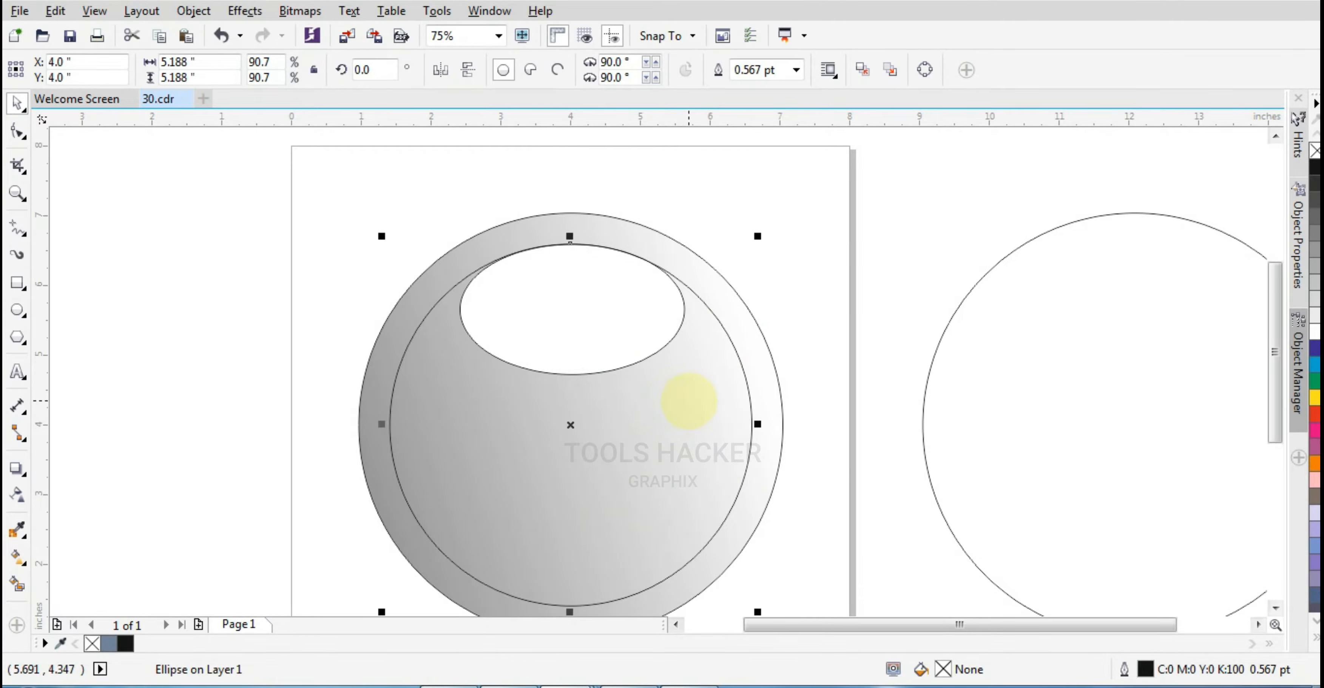
left_click_drag(569, 238, 576, 368)
right_click(576, 368)
left_click_drag(757, 489, 726, 489)
scroll(638, 391, "up", 2)
scroll(607, 505, "down", 2)
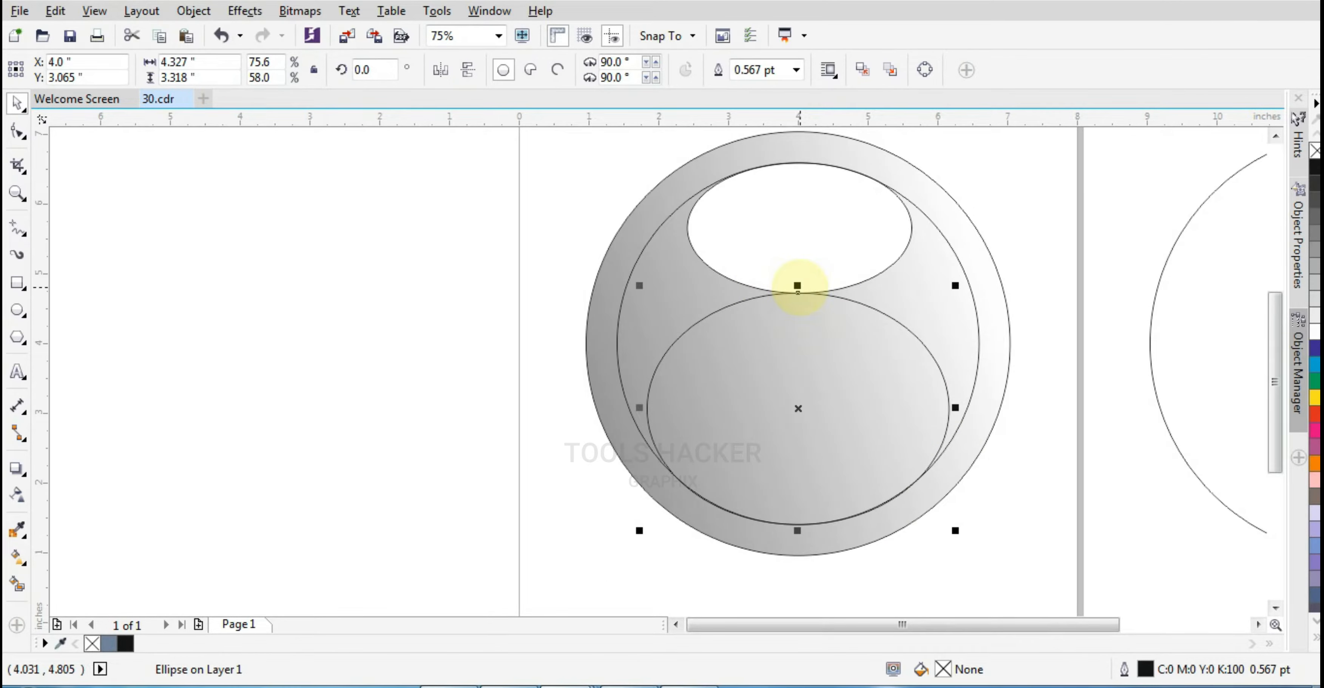
Reduce the lower ellipse to about 3.0 inches tall and nudge it down to meet the inner circle's bottom
left_click_drag(798, 307, 797, 316)
scroll(857, 515, "up", 1)
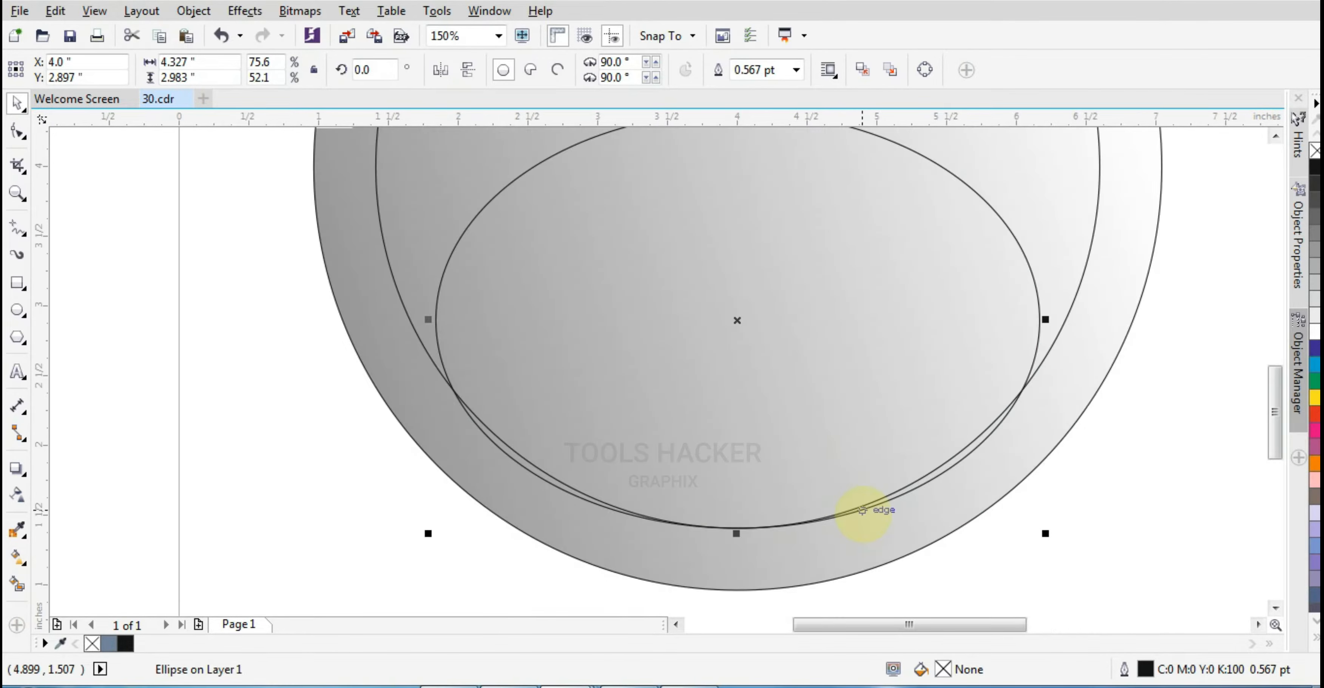
left_click_drag(861, 510, 862, 507)
key("Down")
key("Down")
key("Down")
key("Down")
key("Down")
key("Down")
scroll(874, 513, "down", 1)
scroll(947, 436, "up", 1)
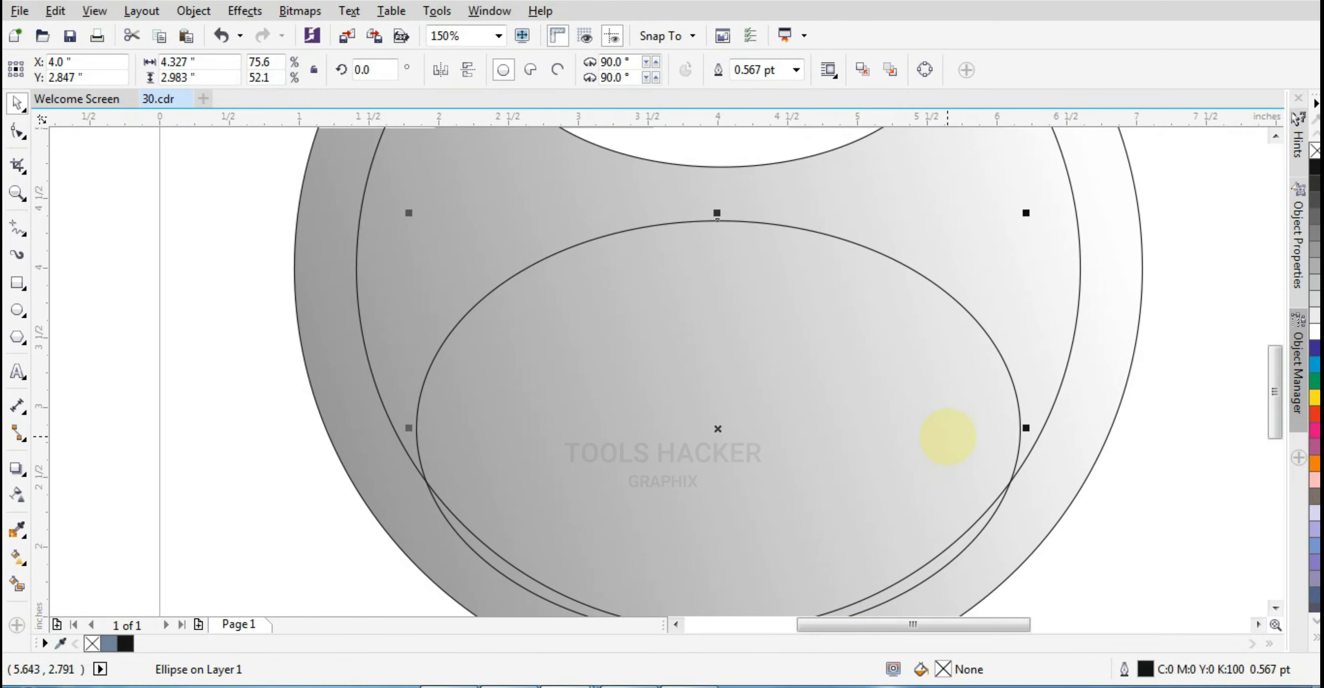
key("Up")
key("Up")
scroll(867, 382, "down", 1)
left_click_drag(821, 426, 831, 425)
scroll(715, 512, "up", 2)
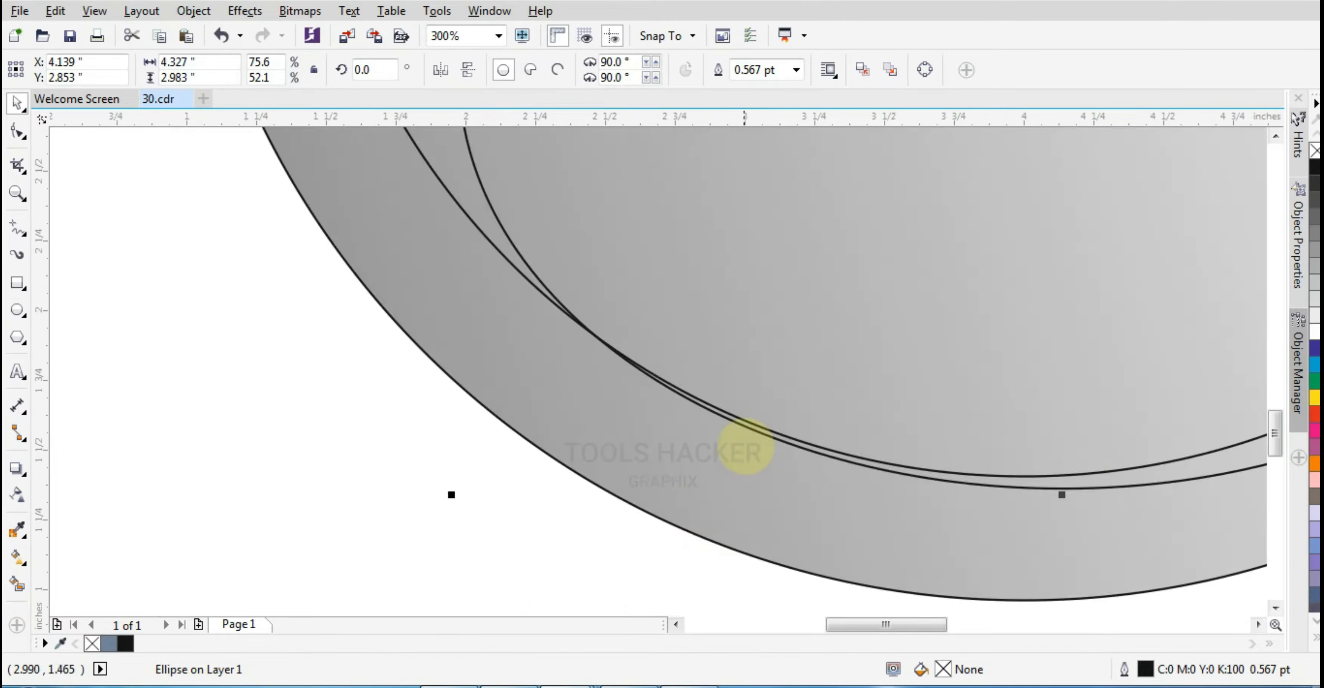
scroll(745, 446, "up", 1)
scroll(765, 375, "down", 3)
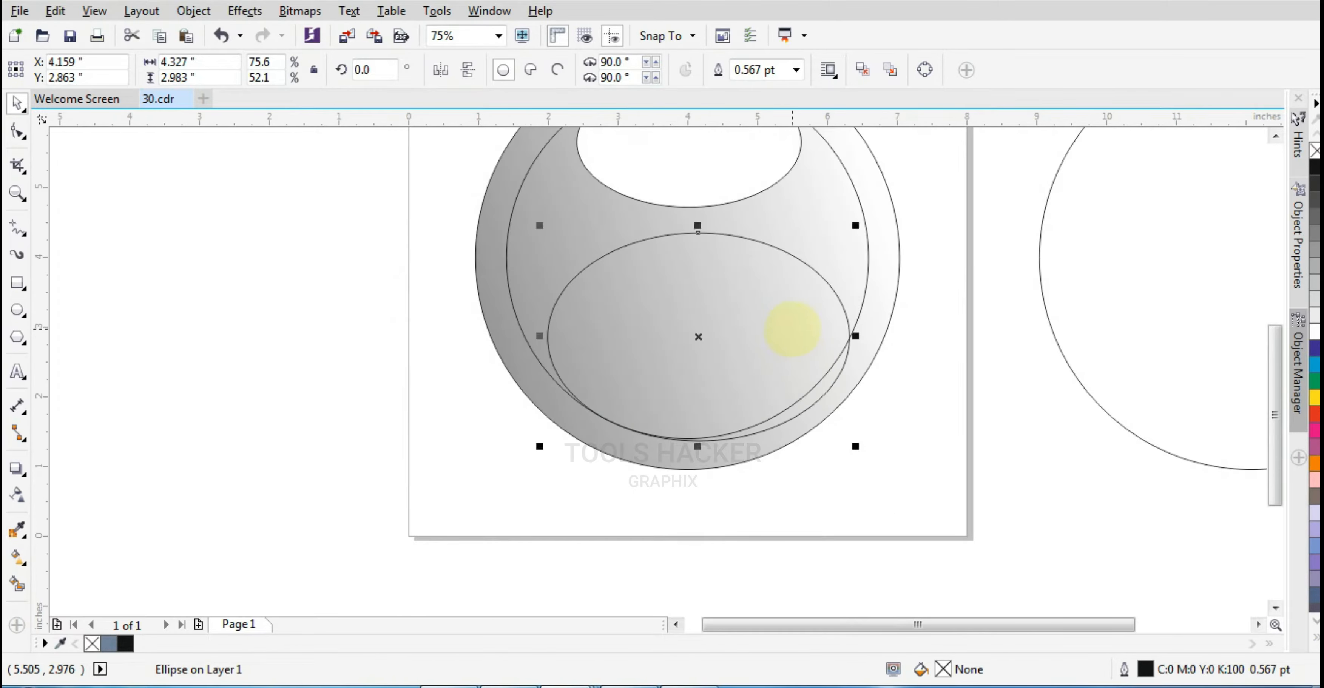
left_click_drag(795, 324, 796, 324)
scroll(739, 435, "up", 1)
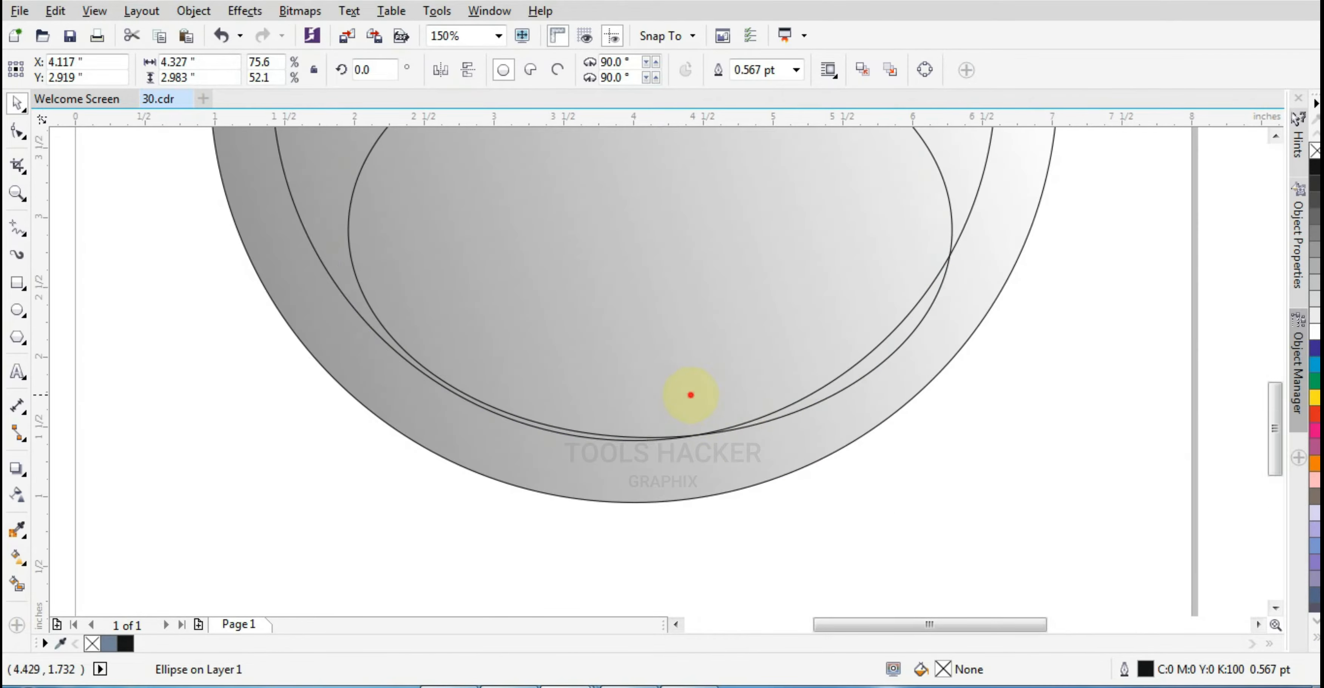
left_click_drag(693, 395, 684, 394)
scroll(710, 411, "up", 1)
scroll(716, 422, "down", 2)
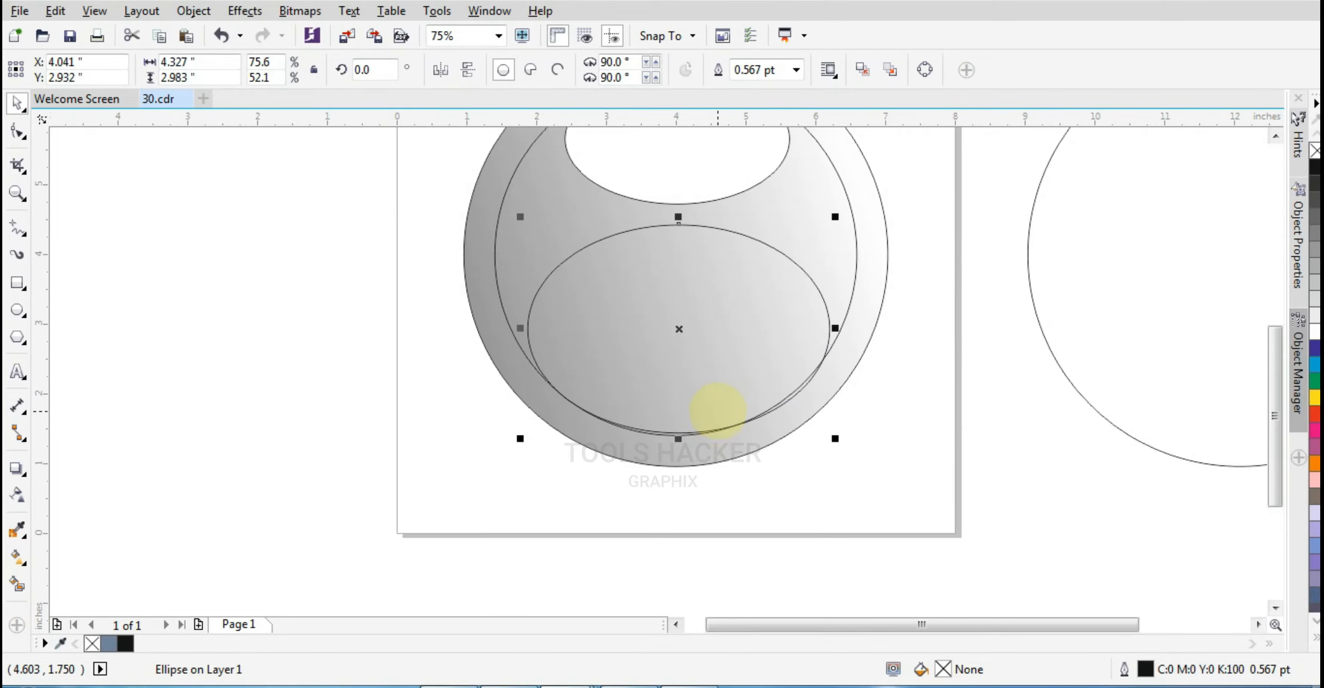
Try trimming the lower ellipse with the inner circle
left_click(838, 439)
scroll(822, 437, "up", 1)
left_click(984, 466)
left_click(655, 396)
scroll(665, 393, "up", 1)
scroll(791, 364, "down", 2)
scroll(798, 369, "up", 2)
scroll(799, 334, "down", 2)
left_click(787, 310)
left_click(776, 294, "shift")
left_click(565, 71)
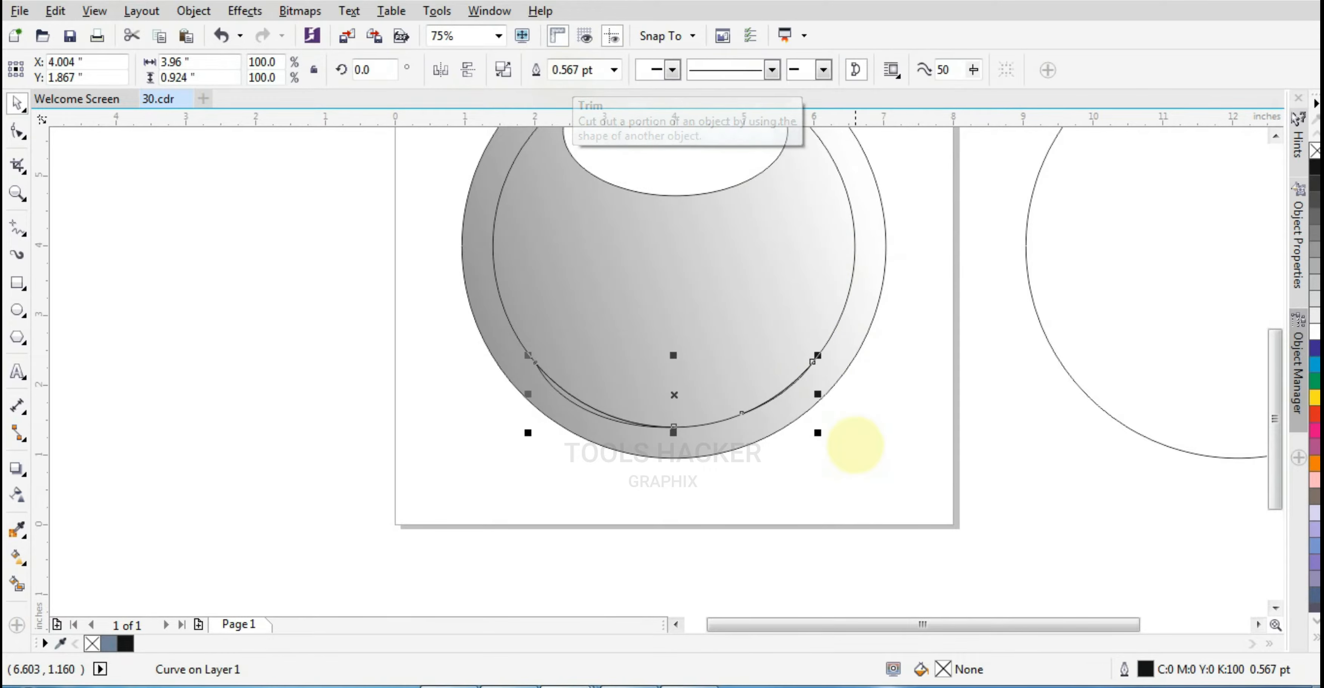
key("ctrl+z")
Trim the part of the lower ellipse that extends beyond the inner circle
left_click(863, 461)
left_click(735, 324)
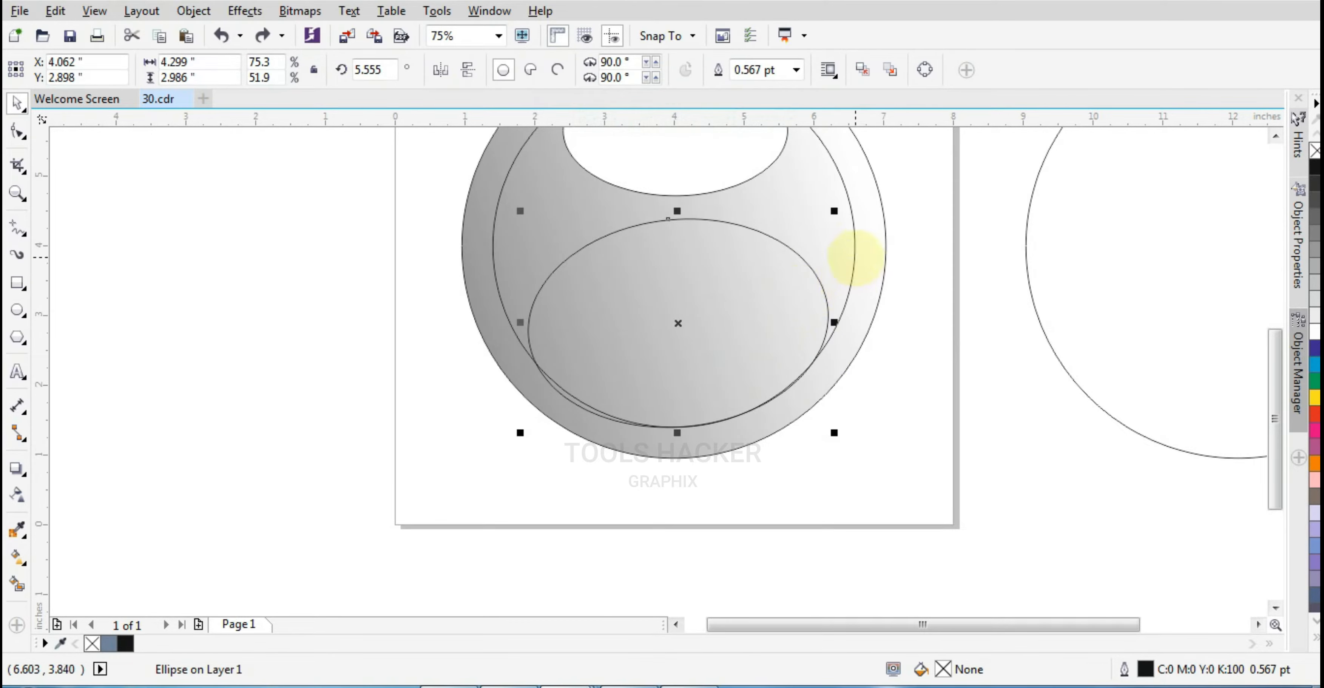
left_click(856, 257, "shift")
left_click(621, 69)
left_click(833, 449)
left_click(627, 358)
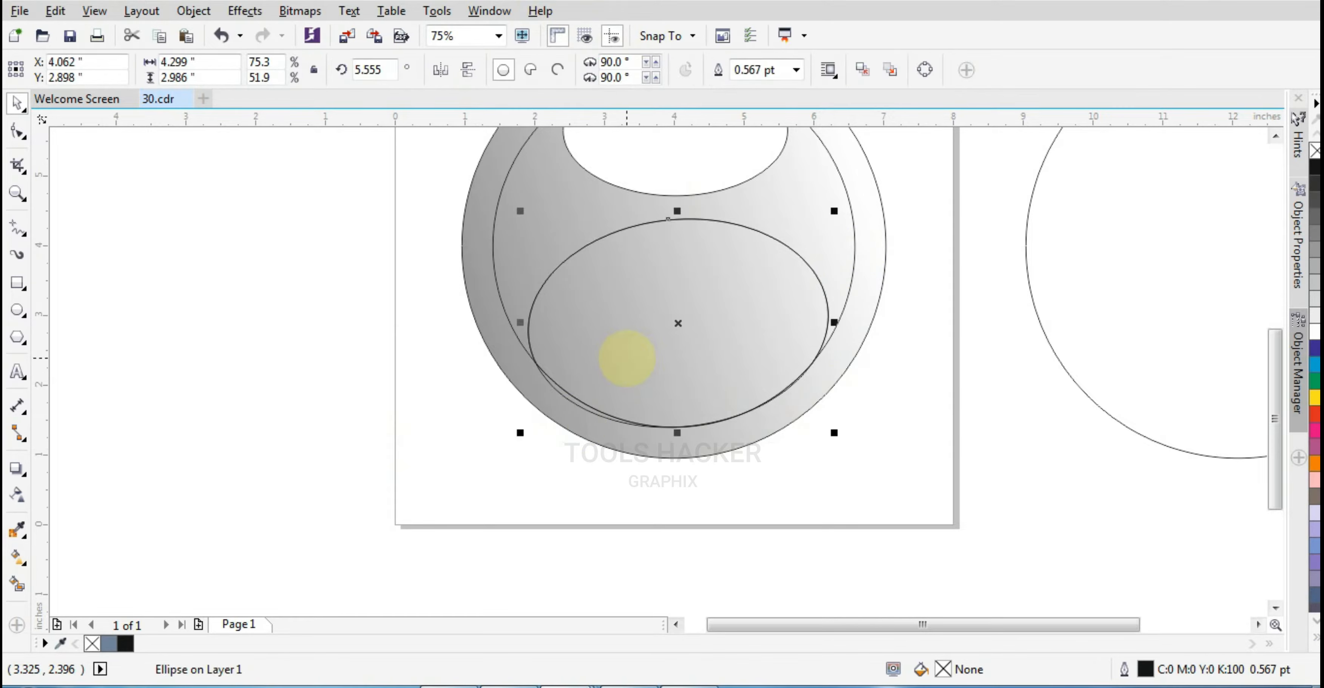
key("Delete")
left_click(627, 358)
key("ctrl+z")
key("ctrl+z")
scroll(677, 406, "up", 1)
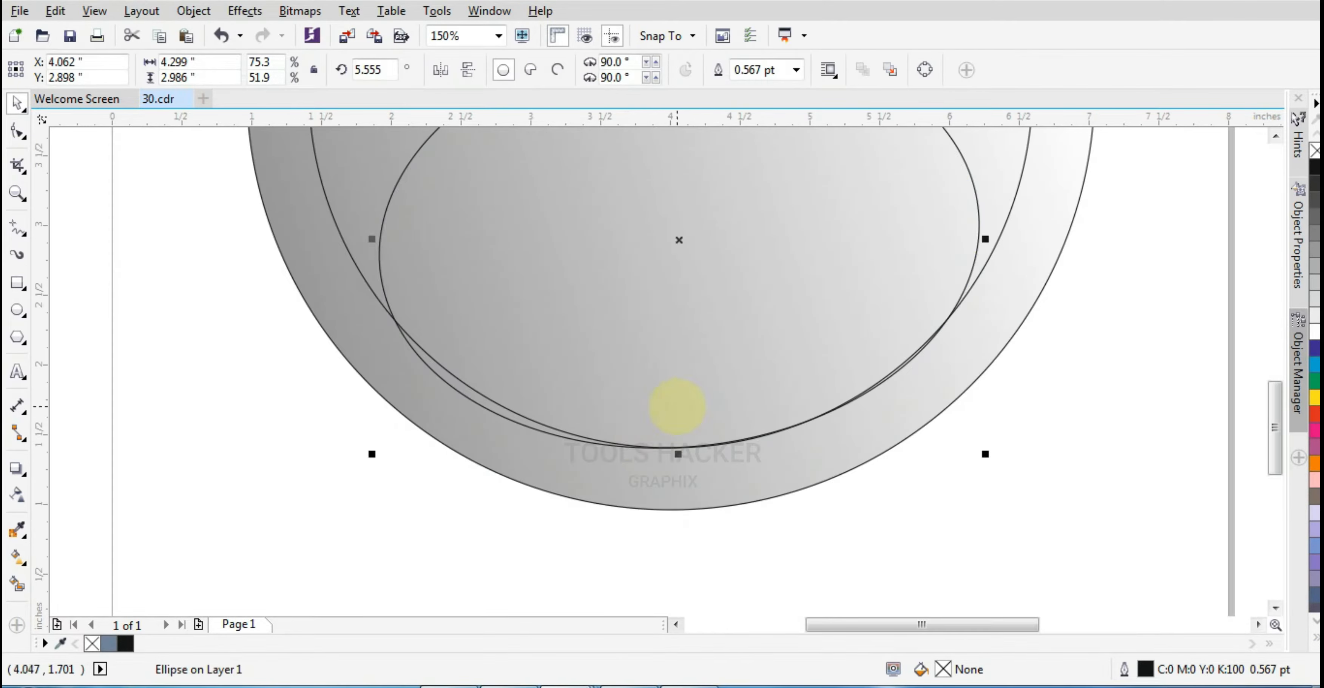
key("ctrl+z")
left_click_drag(677, 407, 747, 448)
scroll(721, 455, "down", 1)
scroll(736, 428, "up", 1)
key("ctrl+z")
key("ctrl+z")
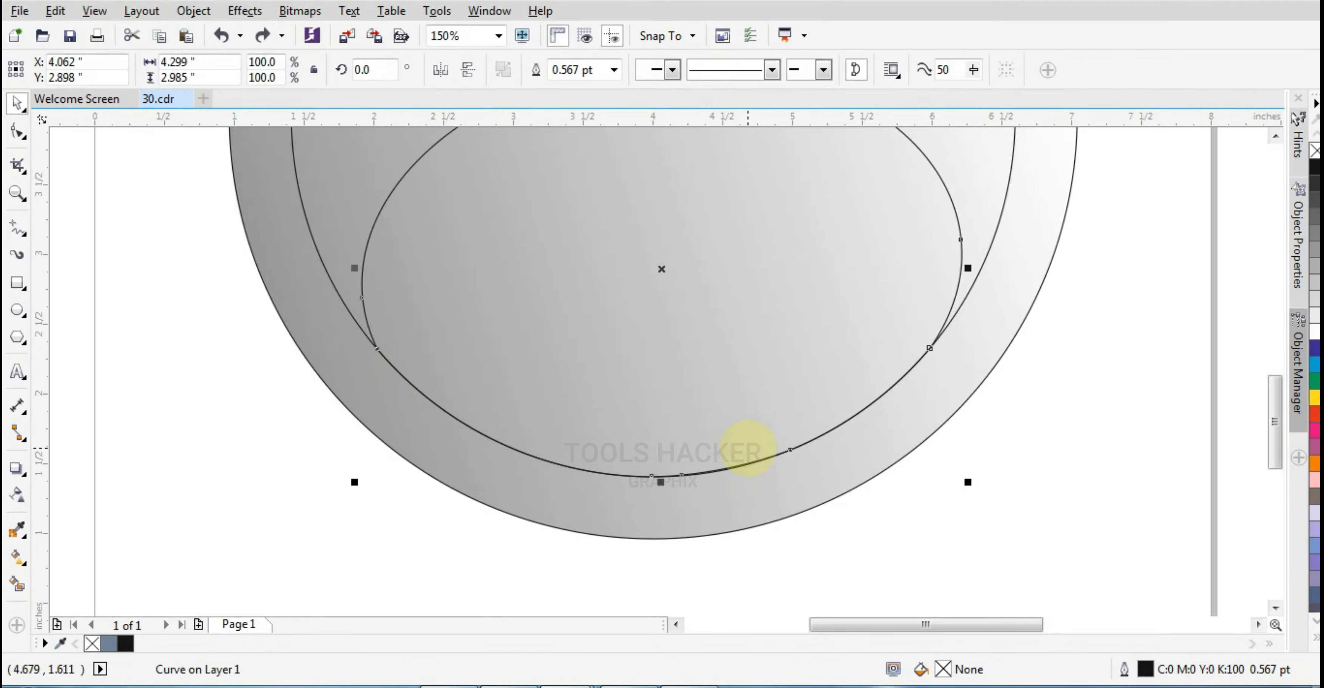
scroll(828, 444, "down", 2)
key("Escape")
Draw a closed three-point polyline triangle over the left part of the inner circle
scroll(851, 399, "up", 1)
left_click(851, 399)
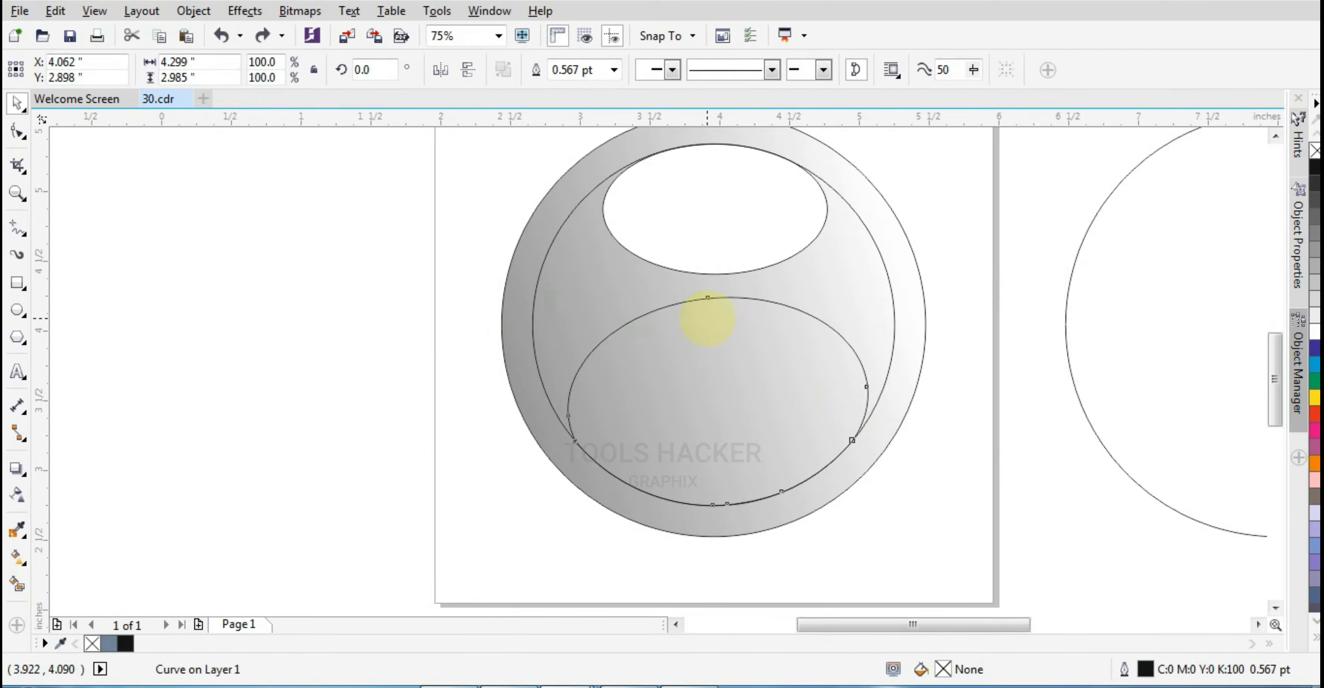
scroll(708, 319, "up", 1)
left_click(17, 227)
left_click(568, 355)
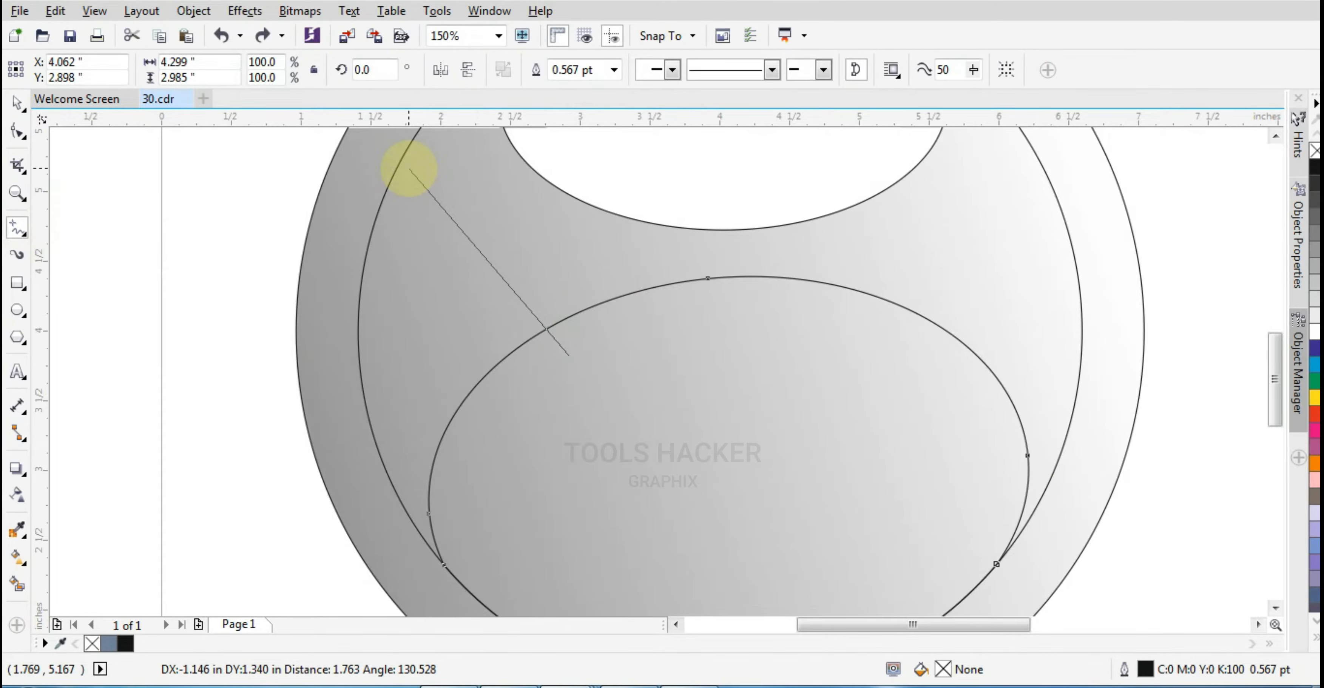
left_click(424, 160)
left_click(425, 159)
double_click(483, 484)
left_click(568, 394)
Move the triangle's lower nodes onto the ellipse and convert its segments to curves
left_click(17, 131)
left_click_drag(569, 395, 689, 325)
scroll(689, 326, "down", 2)
scroll(641, 364, "up", 3)
mouse_move(624, 366)
left_mouse_down()
mouse_move(558, 577)
mouse_move(545, 550)
left_mouse_up()
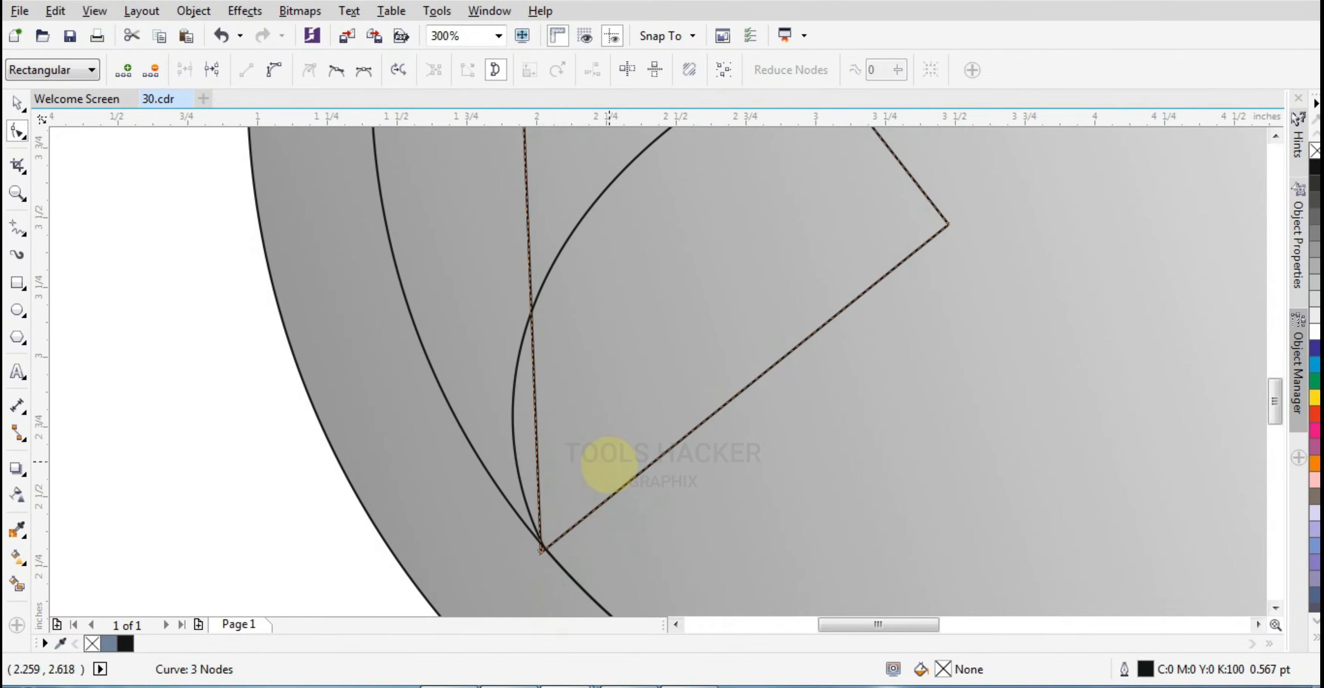
scroll(590, 352, "down", 2)
left_click(274, 70)
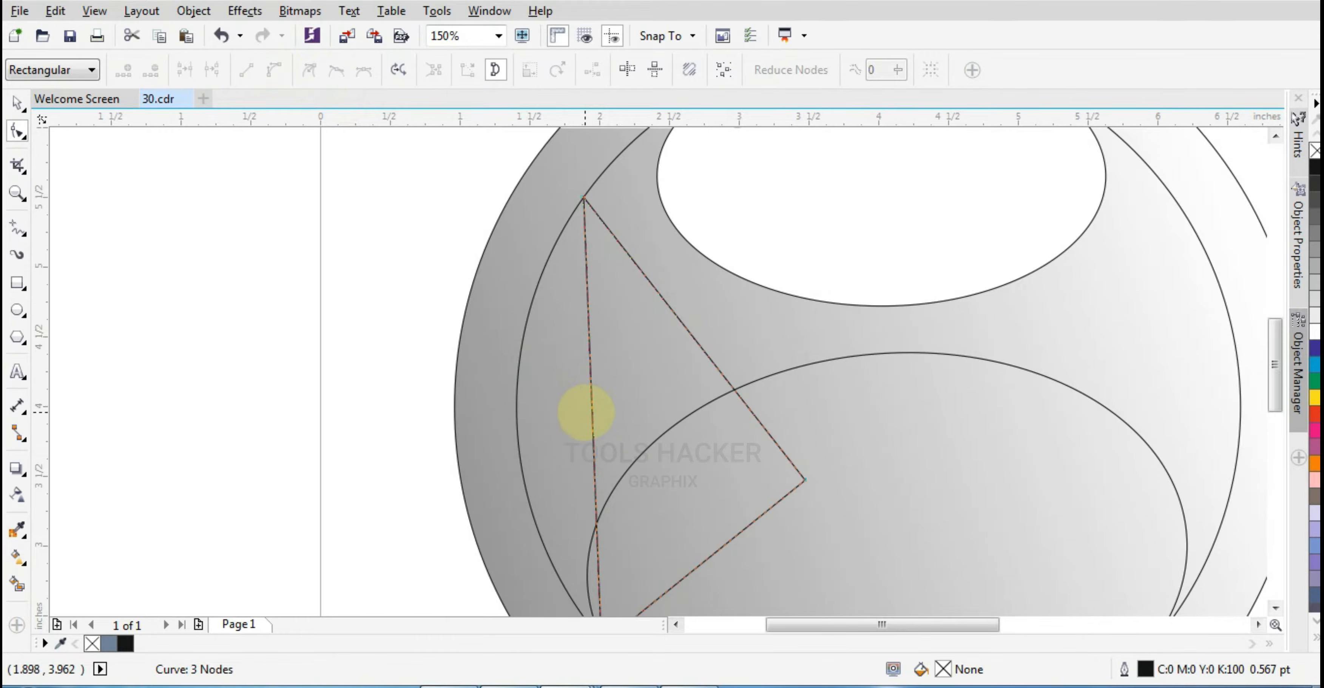
Bend the triangle's left side so it follows the inner circle's edge
left_click_drag(582, 414, 532, 417)
scroll(545, 256, "down", 2)
scroll(552, 371, "up", 2)
left_click_drag(597, 564, 608, 569)
scroll(633, 564, "up", 2)
scroll(528, 566, "down", 2)
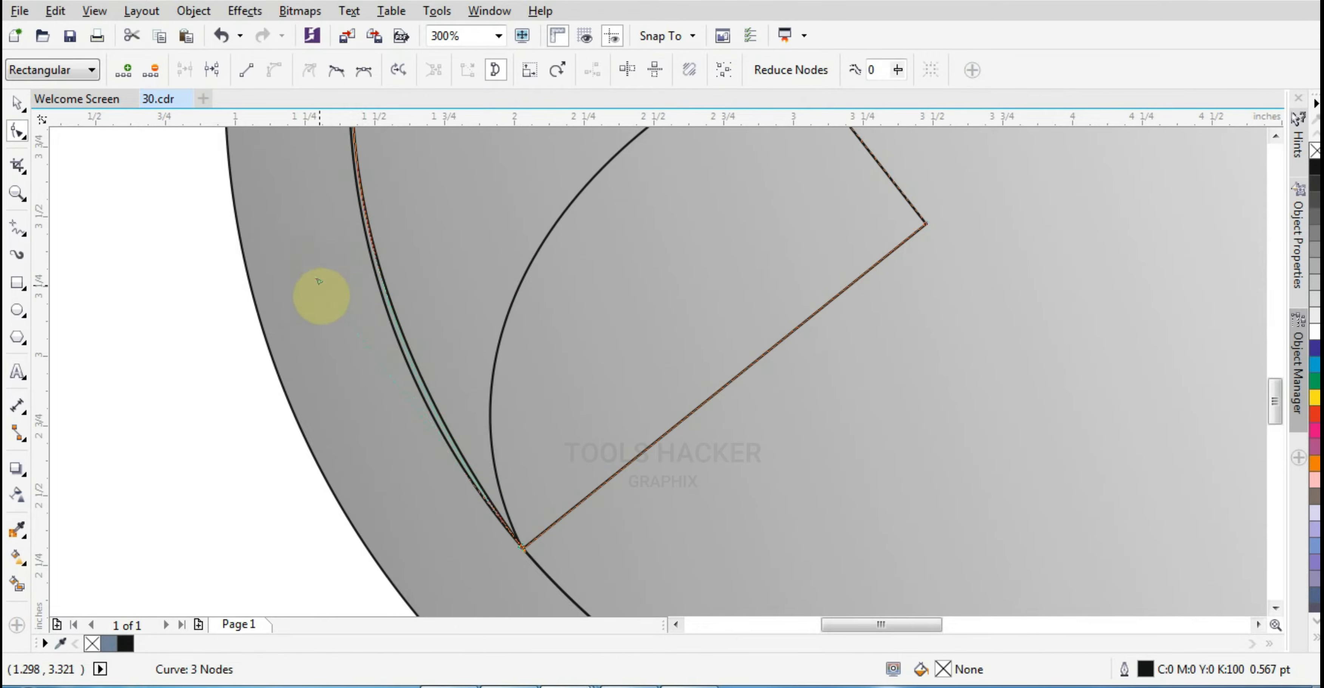
mouse_move(319, 286)
left_mouse_down()
mouse_move(321, 318)
mouse_move(345, 330)
mouse_move(344, 263)
mouse_move(340, 278)
left_mouse_up()
scroll(398, 311, "down", 2)
scroll(381, 305, "up", 2)
Give the triangle a red outline and fine-tune its left side against the inner circle
right_click(1316, 416)
scroll(503, 437, "down", 2)
scroll(475, 367, "up", 2)
scroll(596, 192, "up", 2)
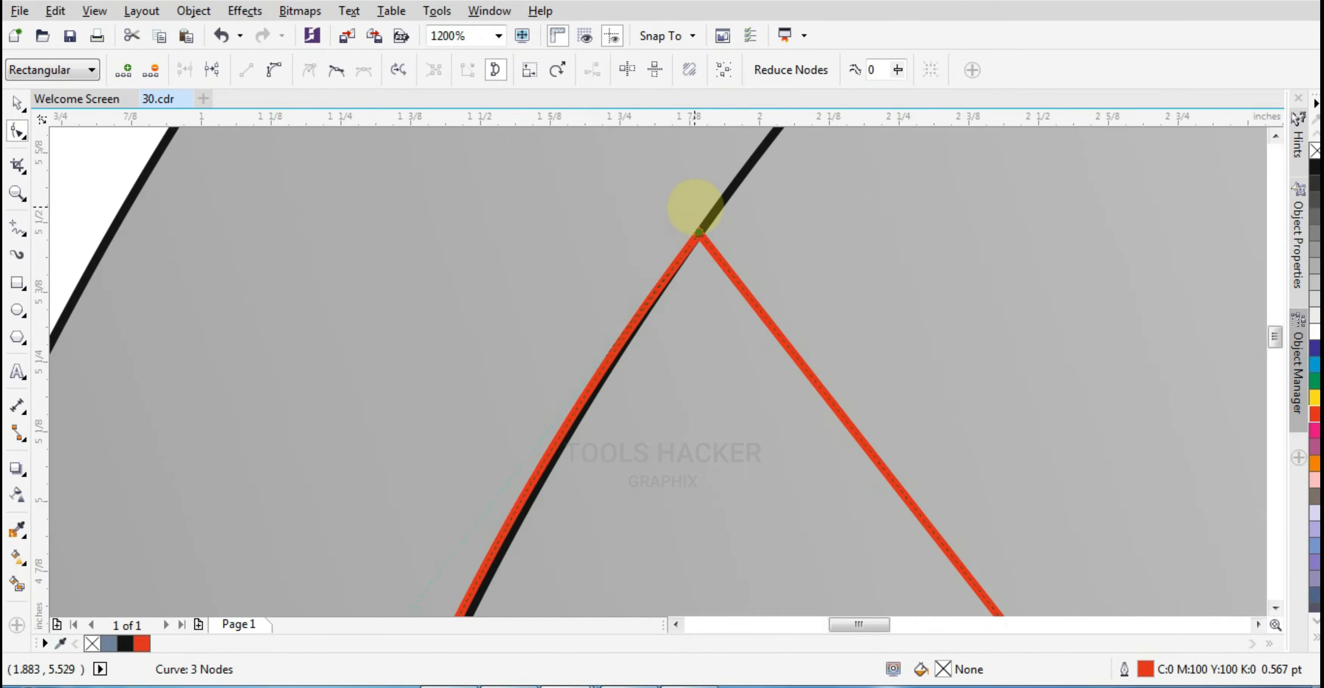
scroll(695, 207, "down", 2)
left_click_drag(496, 474, 494, 492)
scroll(636, 257, "down", 2)
scroll(619, 397, "up", 3)
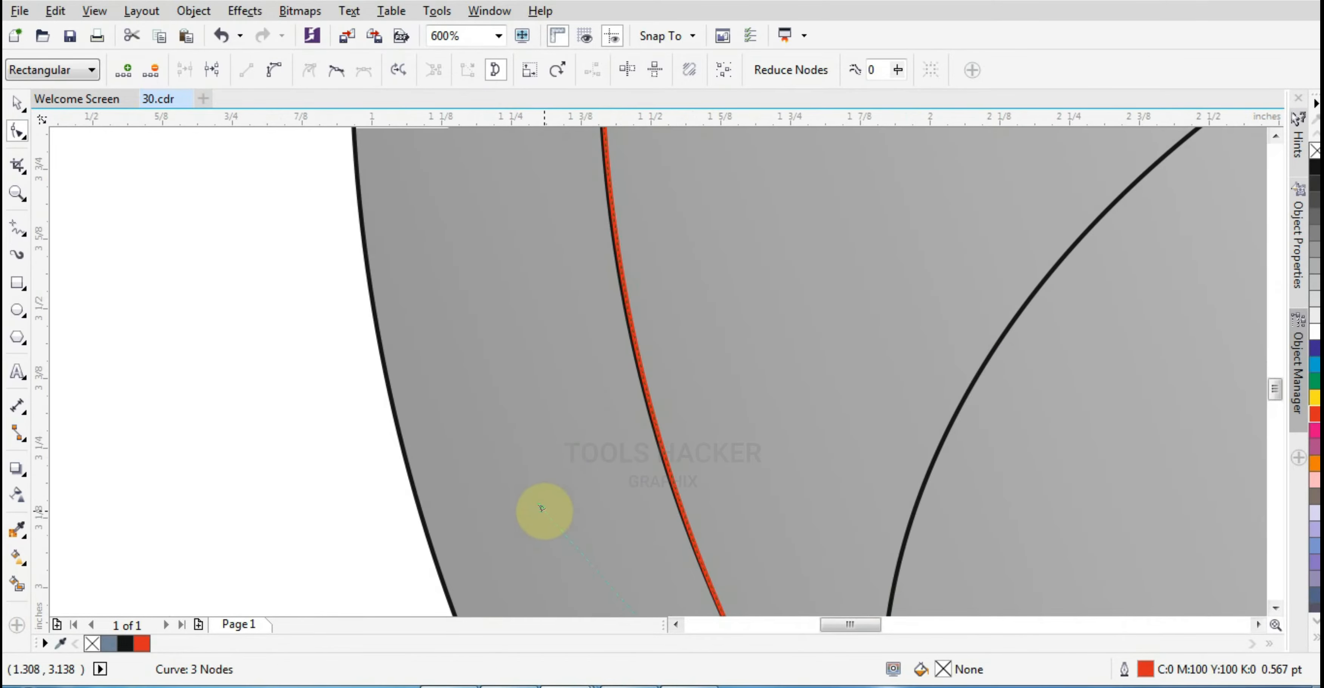
scroll(616, 452, "down", 4)
scroll(678, 360, "up", 2)
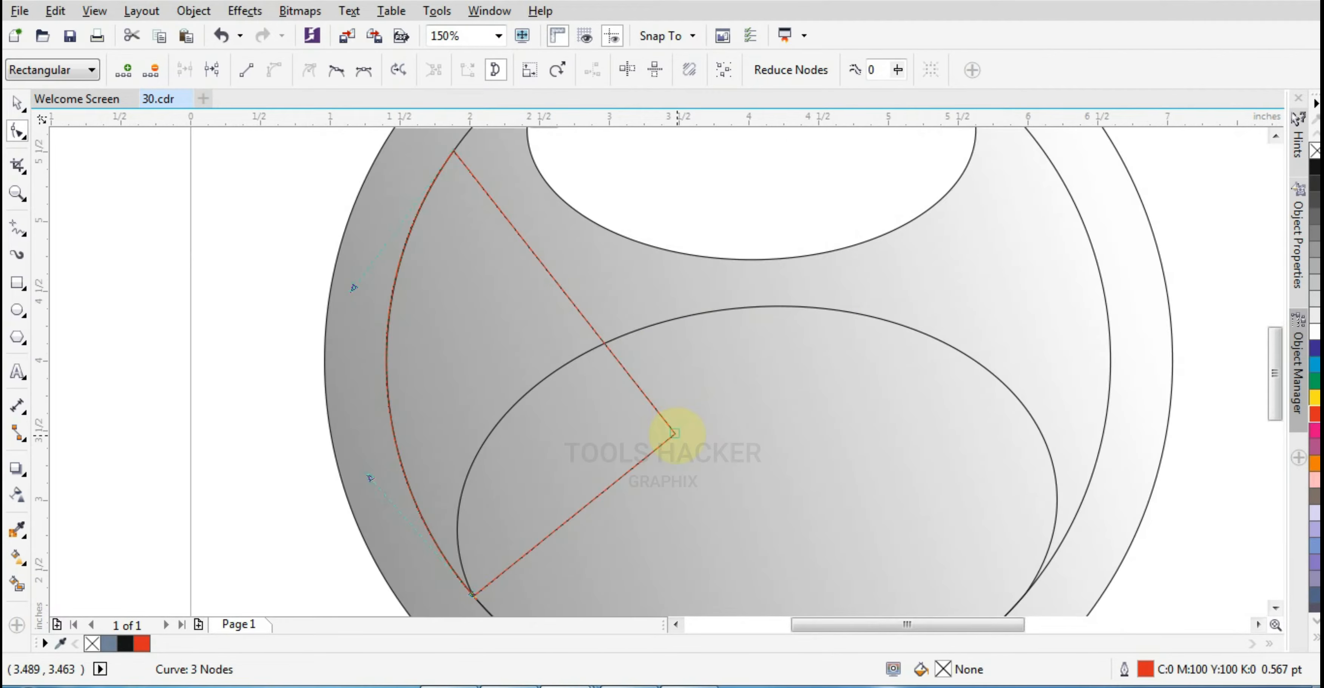
Move the triangle's right corner to the top of the lower ellipse and curve its upper side into a smooth sweep
left_click_drag(673, 433, 788, 306)
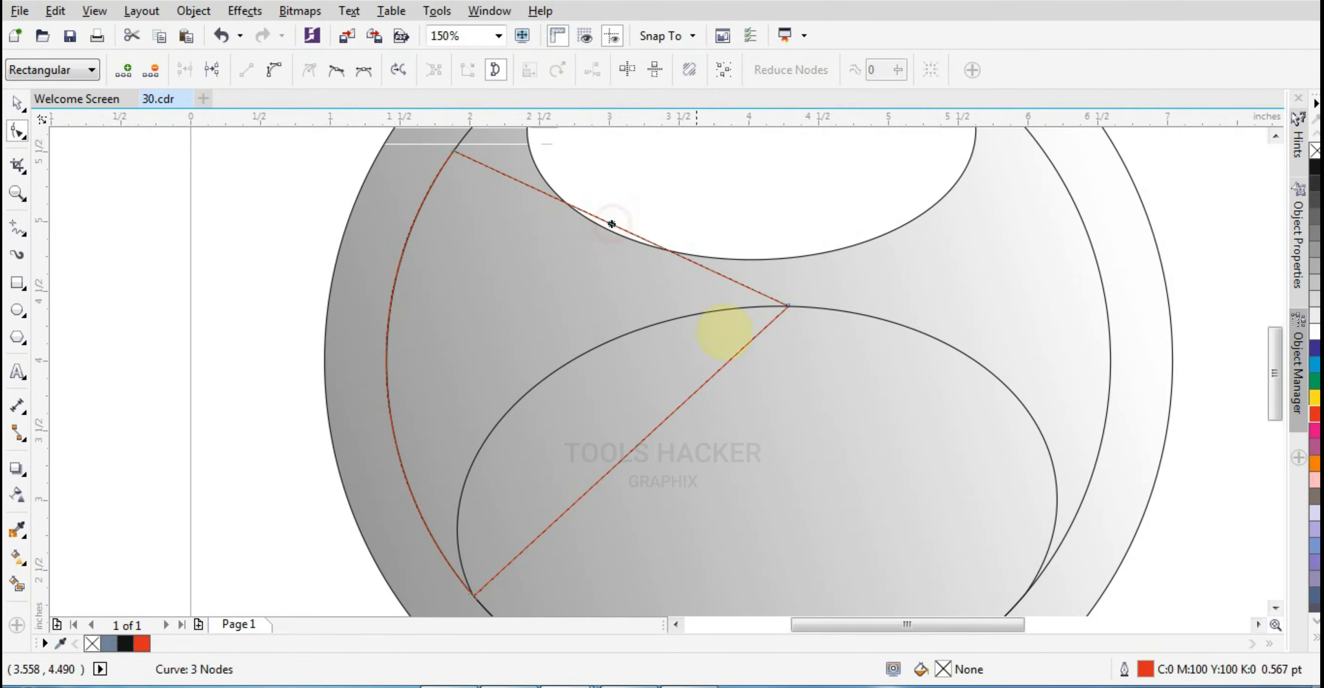
left_click_drag(636, 235, 724, 305)
scroll(724, 304, "up", 1)
scroll(673, 390, "up", 2)
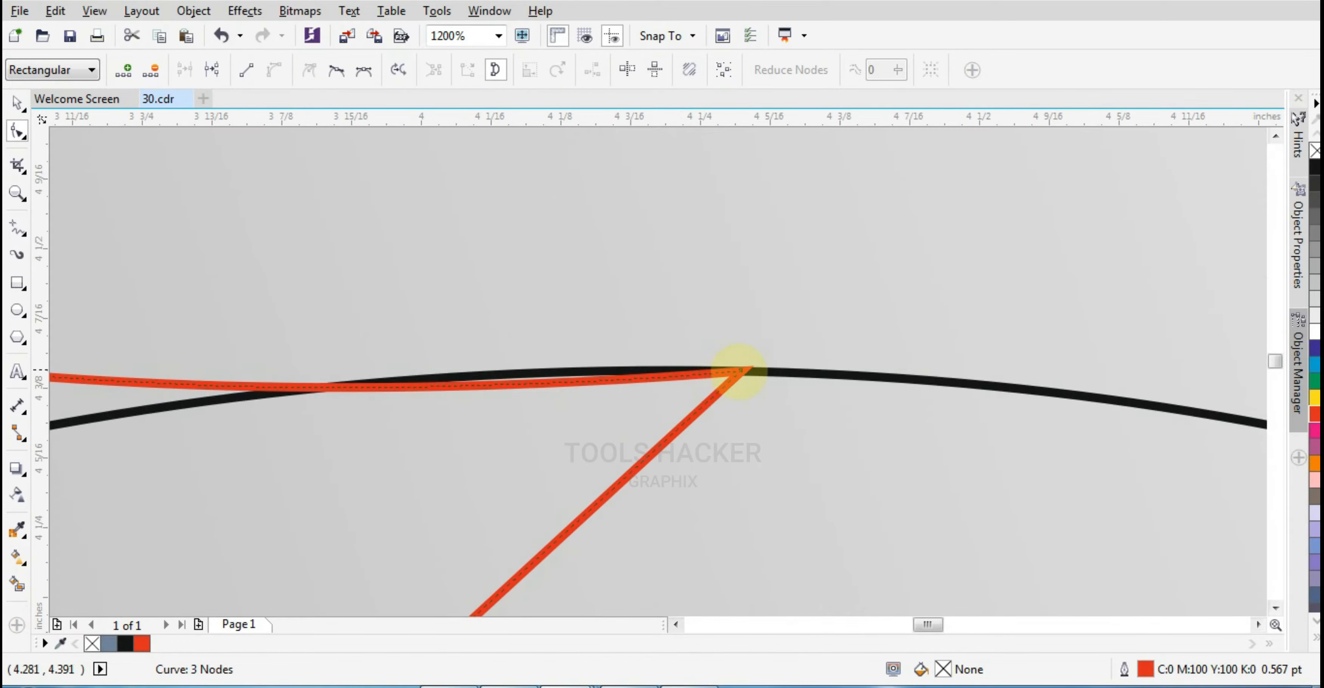
left_click_drag(738, 370, 620, 369)
scroll(621, 369, "down", 3)
scroll(368, 315, "down", 2)
scroll(349, 311, "up", 2)
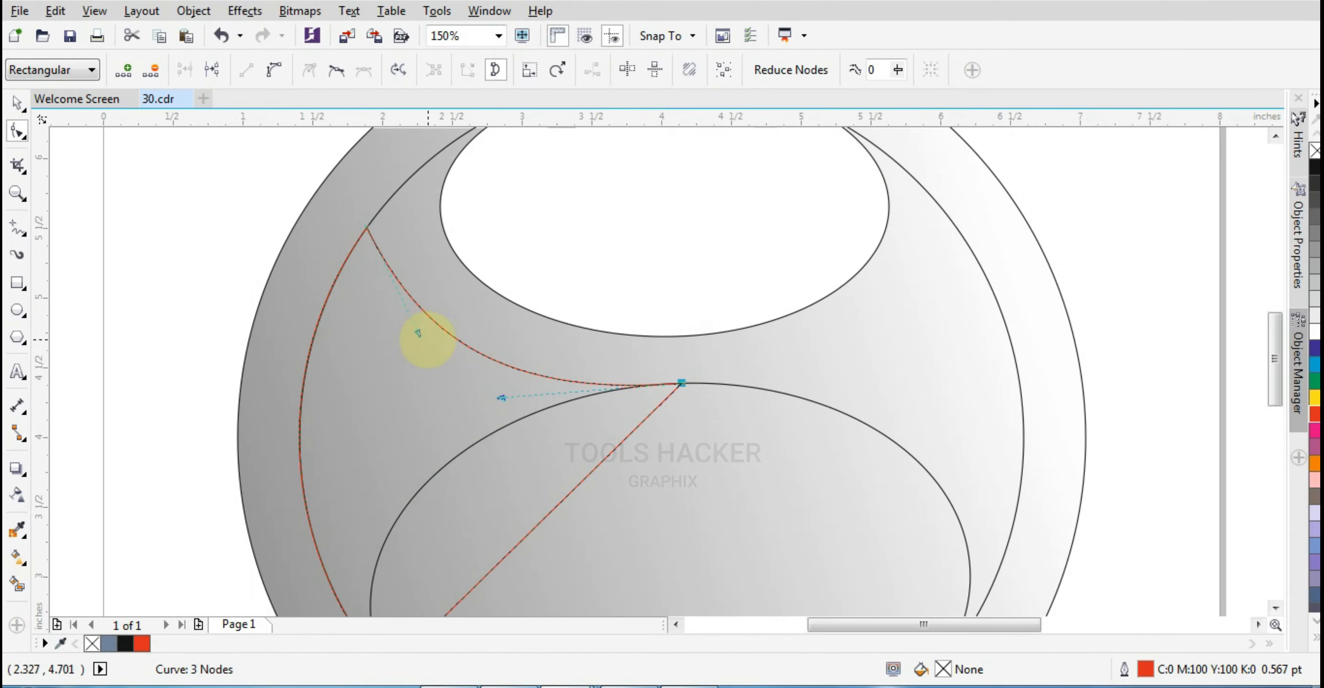
left_click_drag(420, 334, 410, 337)
scroll(392, 260, "down", 2)
scroll(404, 260, "up", 1)
Weld the curved shape and the lower ellipse together
key("space")
left_click(606, 443, "shift")
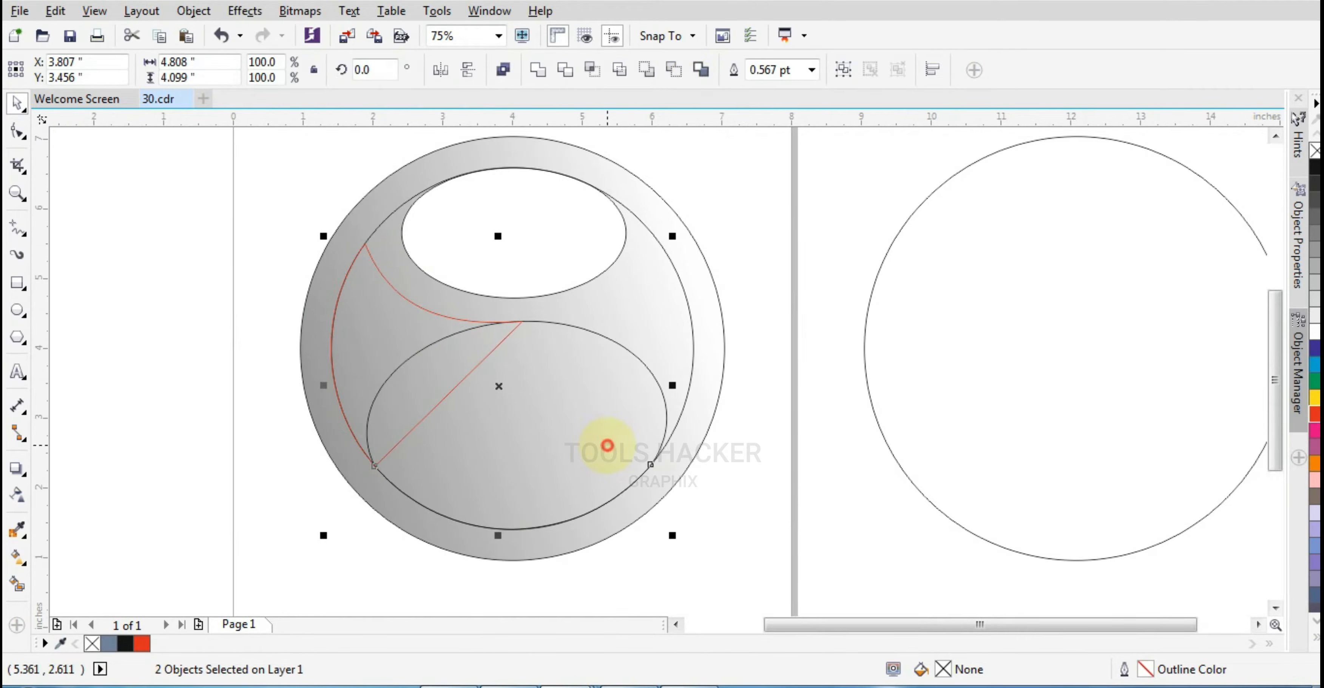
left_click(561, 68)
Trim the welded shape out of the outer gradient circle
left_click(700, 252, "shift")
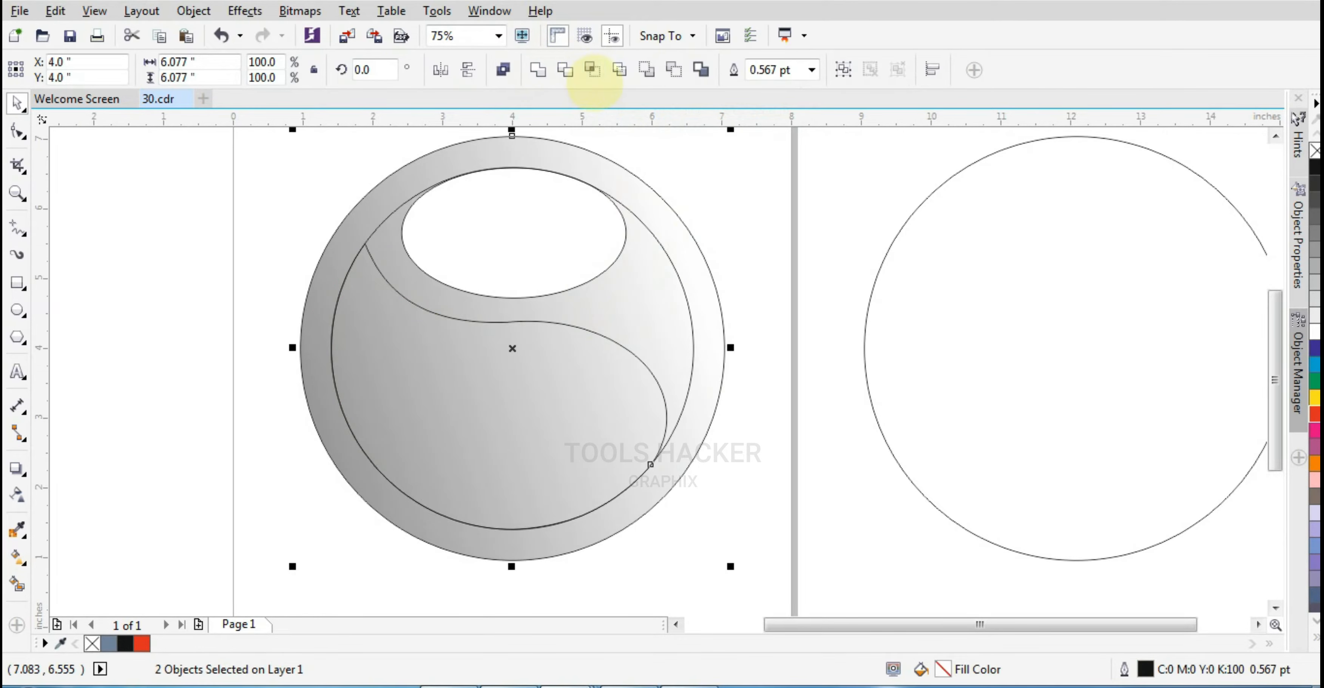
left_click(560, 69)
left_click(619, 327)
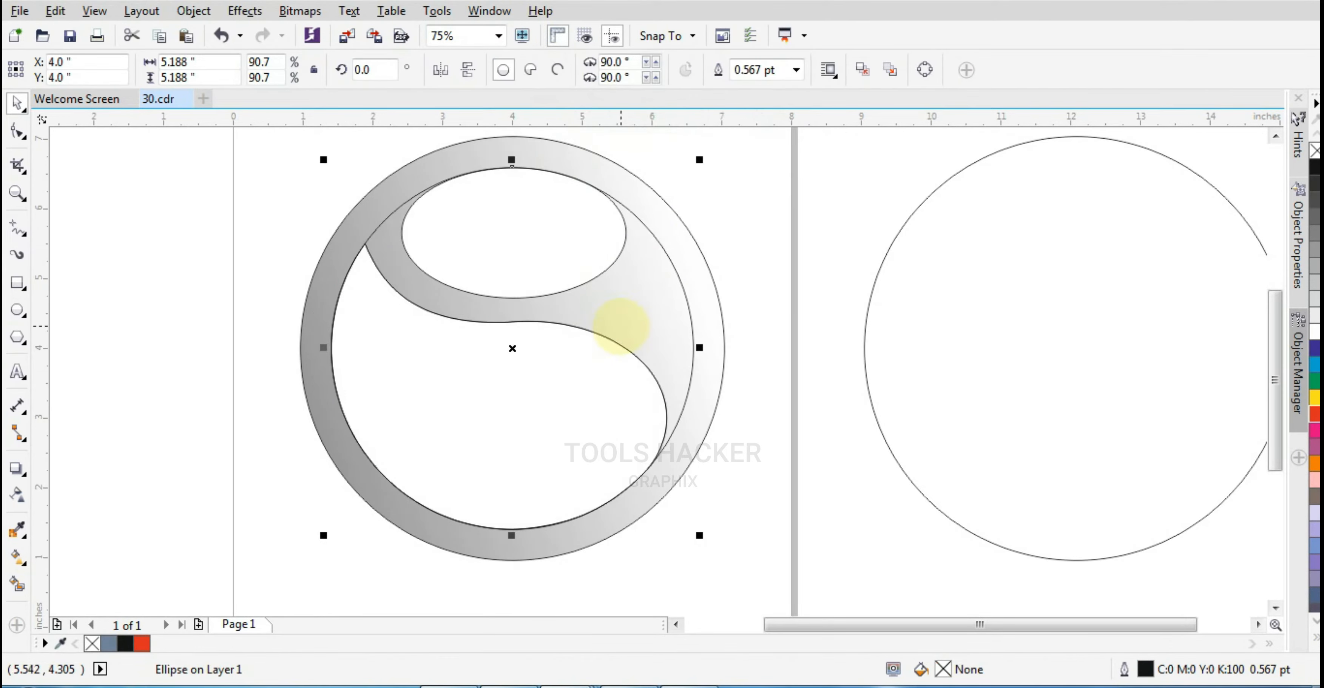
Delete the leftover inner circle outline from the logo
left_click_drag(677, 323, 616, 344)
key("Delete")
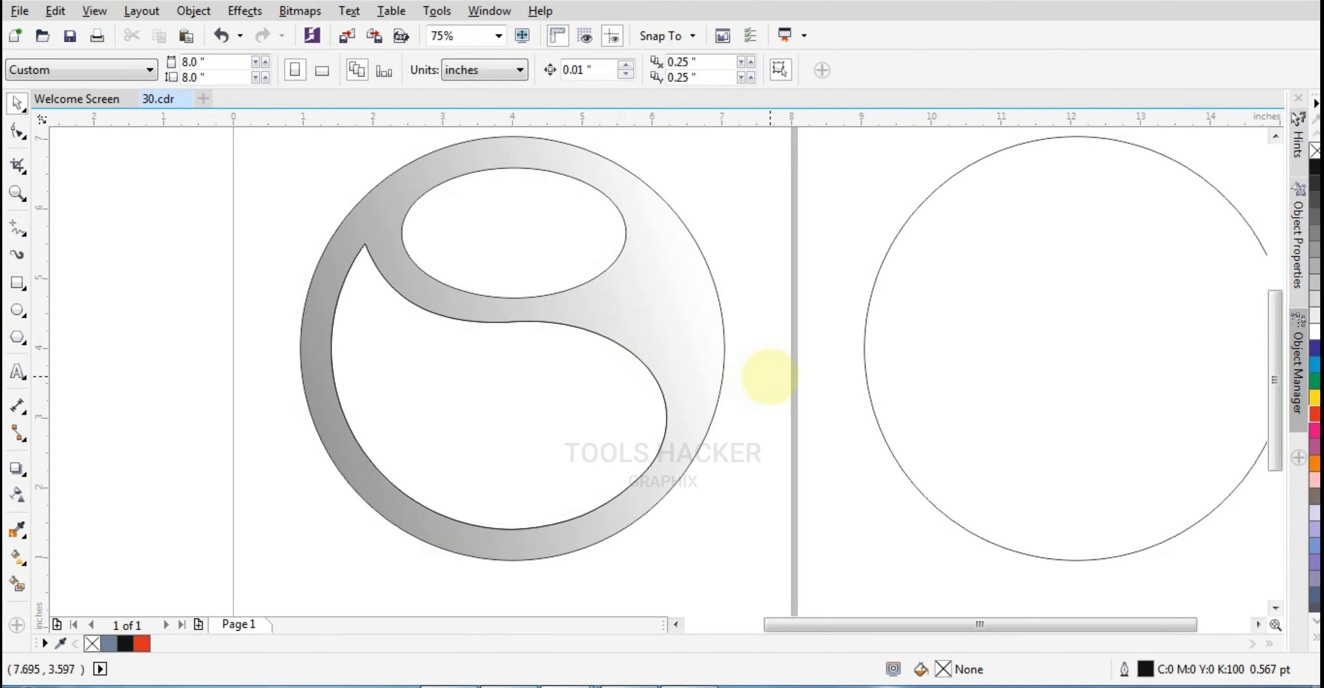
Zoom in and inspect the nodes along the trimmed ring's inner curve
left_click(679, 367)
scroll(663, 365, "up", 4)
key("F10")
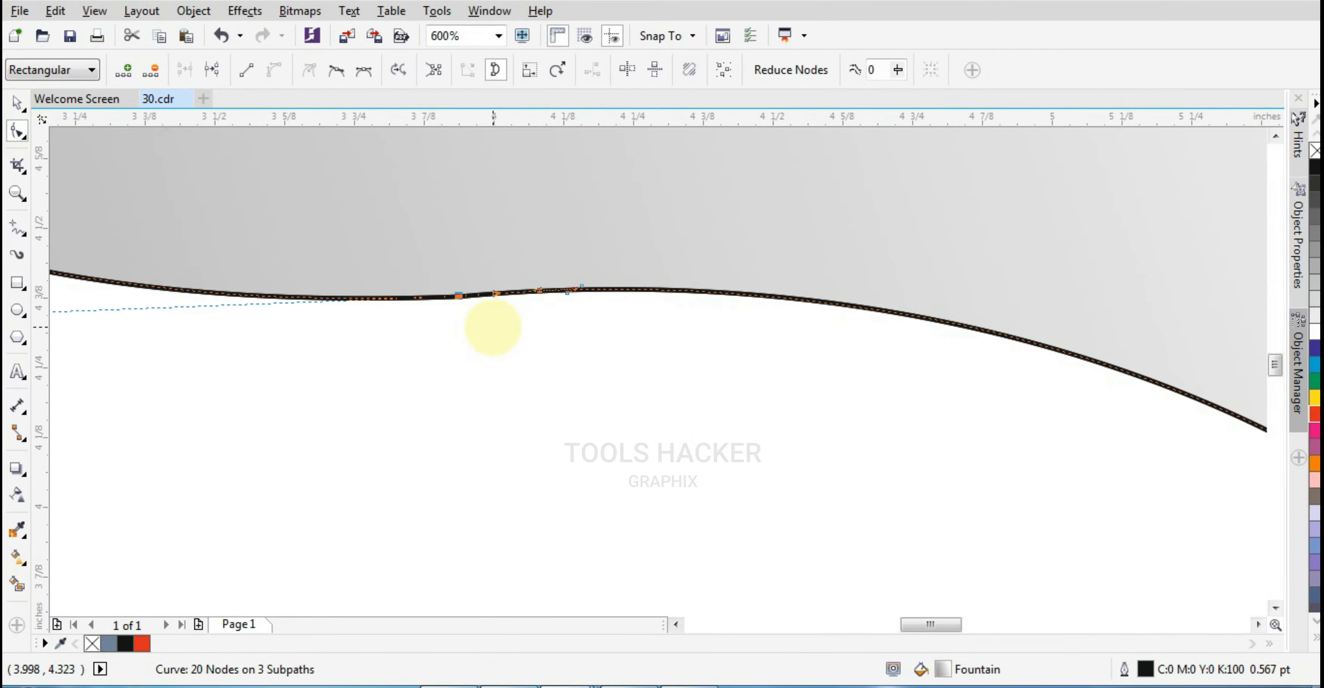
scroll(528, 355, "down", 4)
scroll(473, 335, "up", 2)
left_click(19, 103)
scroll(467, 355, "down", 2)
left_click_drag(467, 349, 621, 406)
key("ctrl+z")
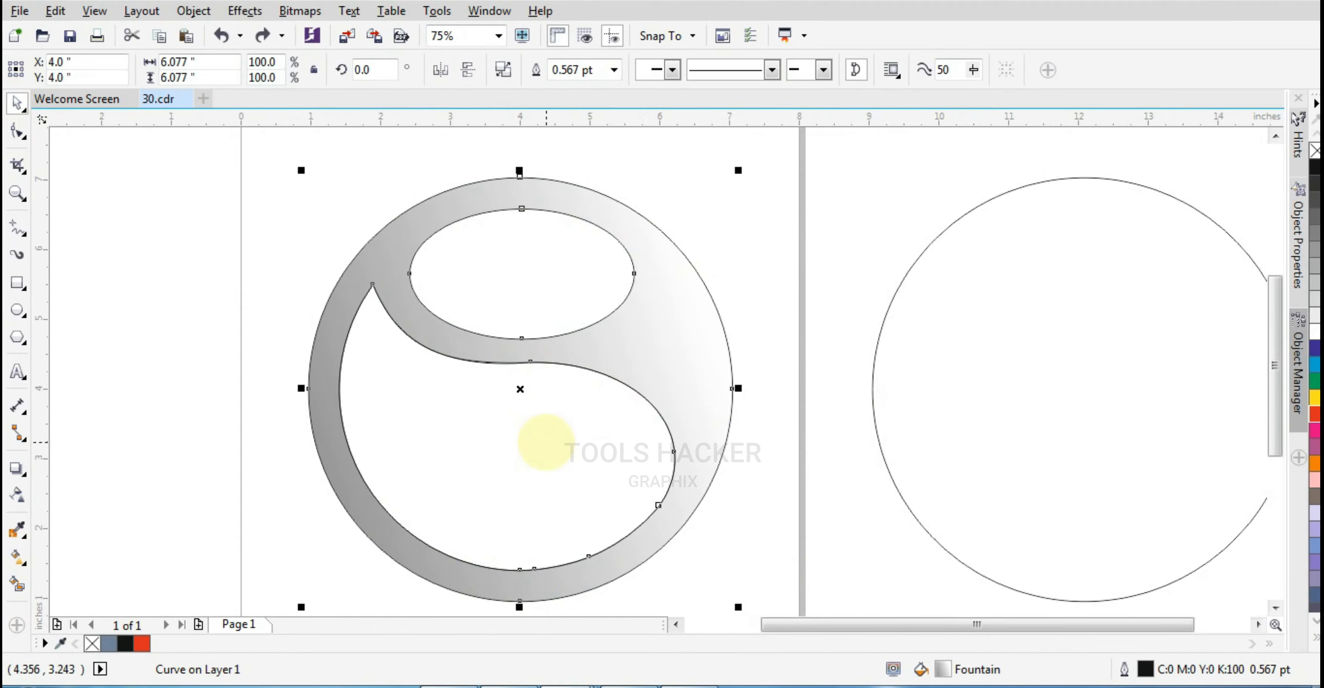
Adjust the control handle of the sharp tip node on the trimmed ring's left side
left_click(546, 442)
scroll(535, 363, "up", 1)
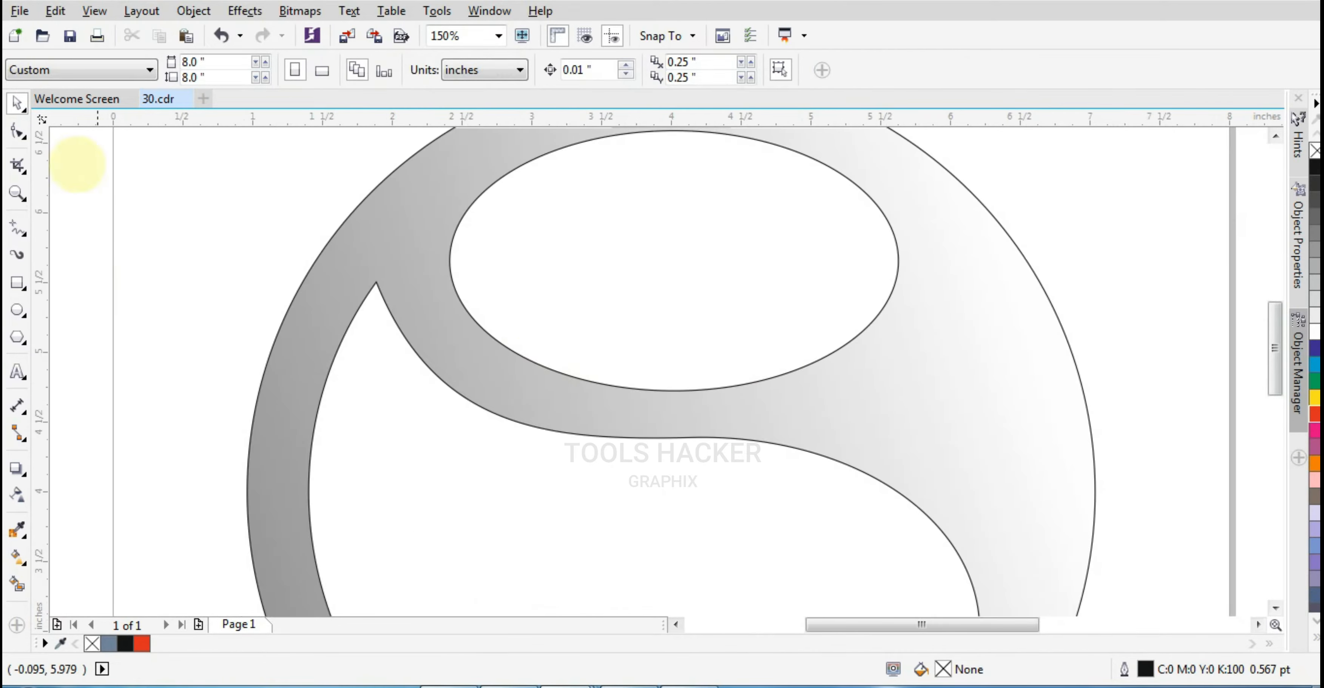
left_click(375, 282)
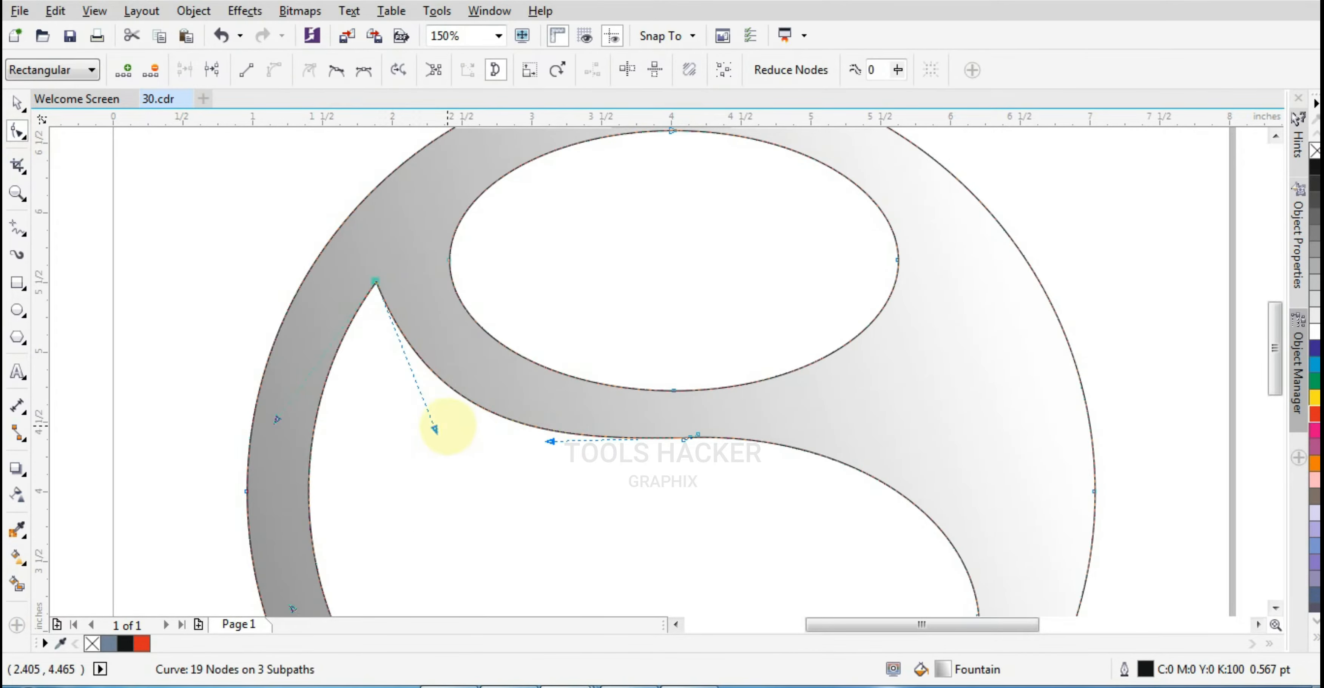
left_click_drag(449, 426, 455, 425)
scroll(728, 499, "down", 2)
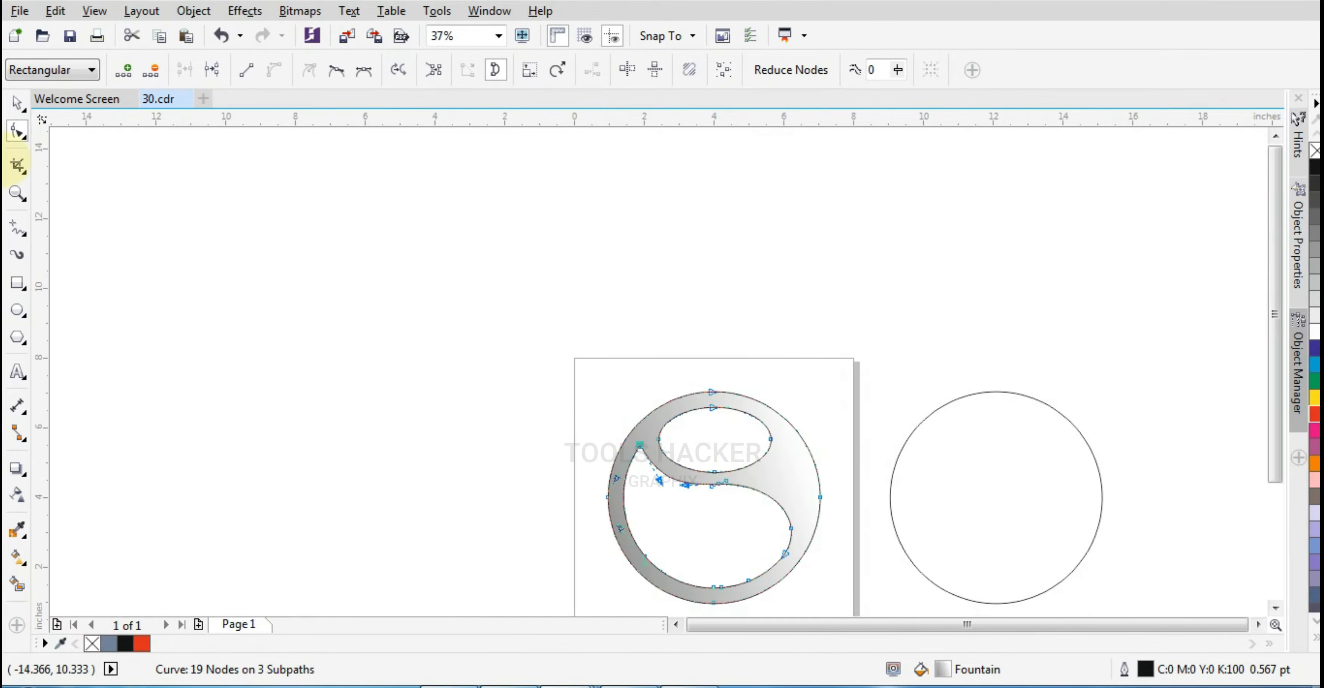
Center the spare circle on the page and scale it down to about 4.1 inches inside the ring
left_click(17, 104)
left_click(265, 260)
left_click(1001, 476)
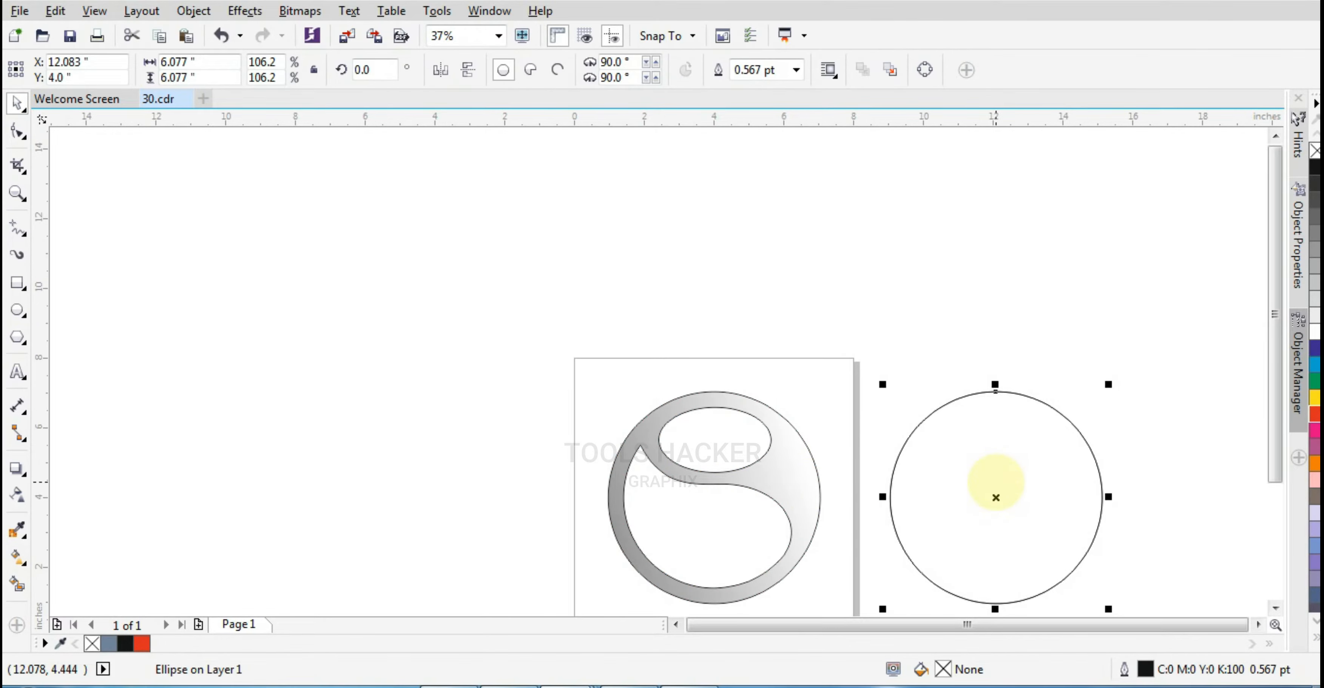
key("p")
left_click_drag(826, 609, 790, 576)
scroll(790, 575, "up", 2)
left_click_drag(766, 520, 768, 522)
scroll(765, 522, "down", 2)
scroll(717, 454, "up", 2)
Apply a radial fountain fill to the small circle and move its centre towards the upper left
left_click(17, 557)
left_click(70, 69)
scroll(594, 290, "down", 2)
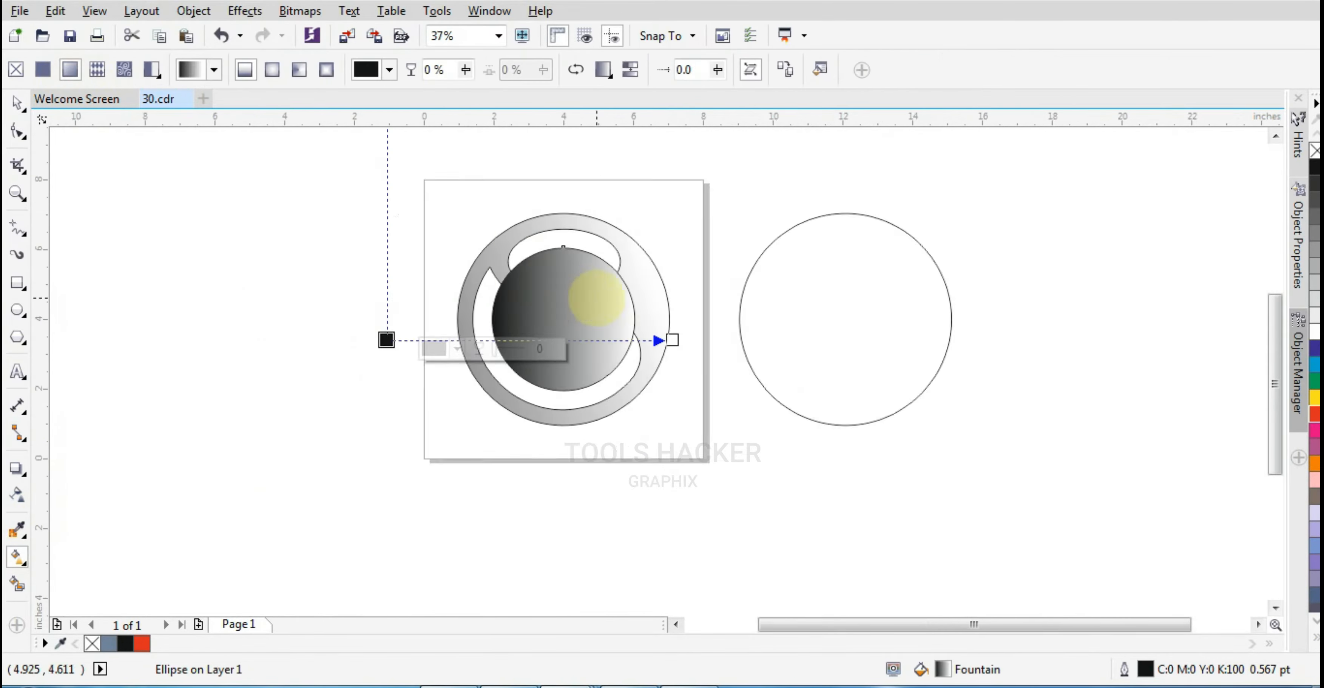
scroll(597, 369, "up", 1)
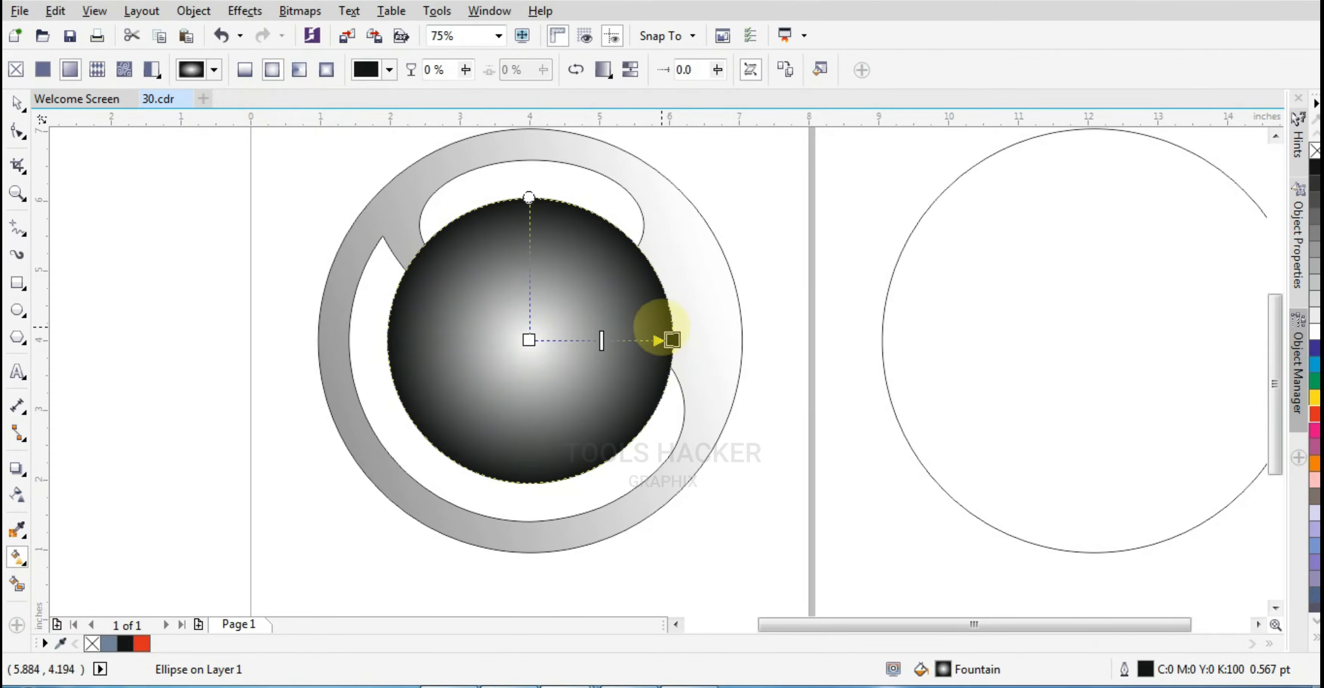
left_click_drag(529, 339, 472, 287)
left_click_drag(668, 340, 642, 427)
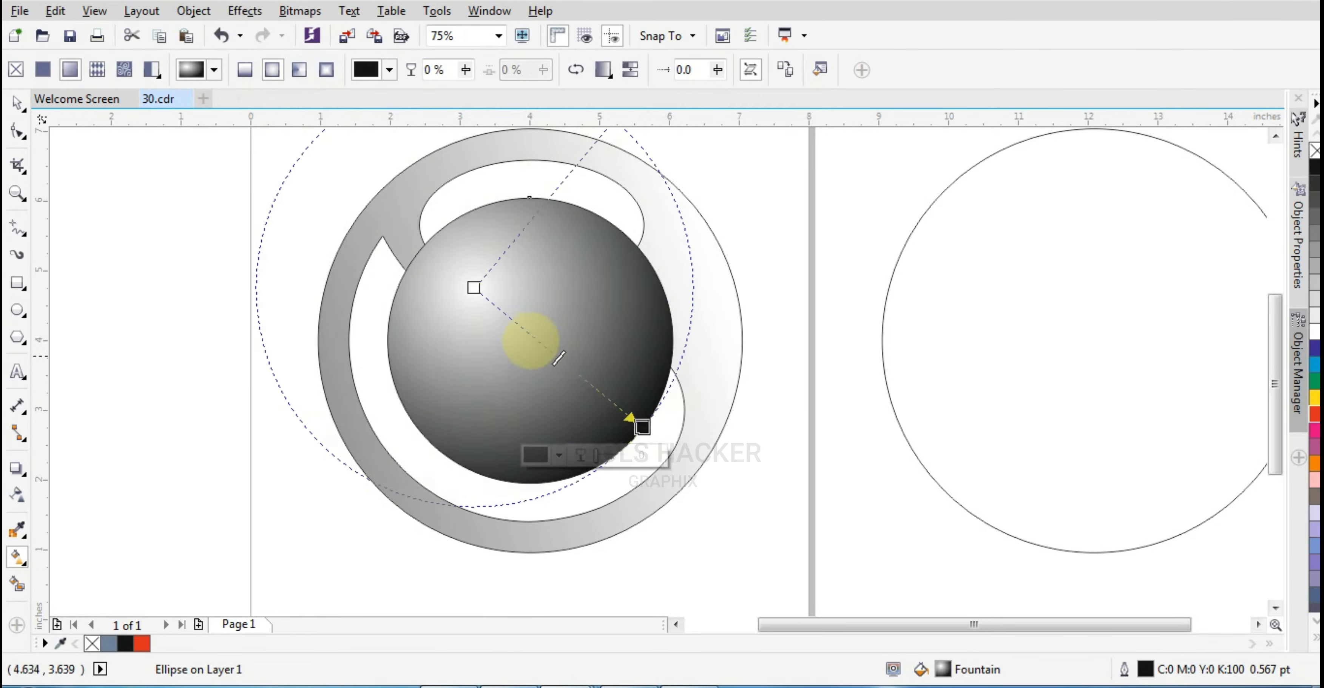
scroll(531, 340, "down", 1)
scroll(530, 344, "up", 1)
scroll(534, 349, "down", 1)
scroll(566, 370, "up", 1)
Color the radial fill's centre node C100 M0 Y100 K60
left_click(441, 267)
left_click(359, 295)
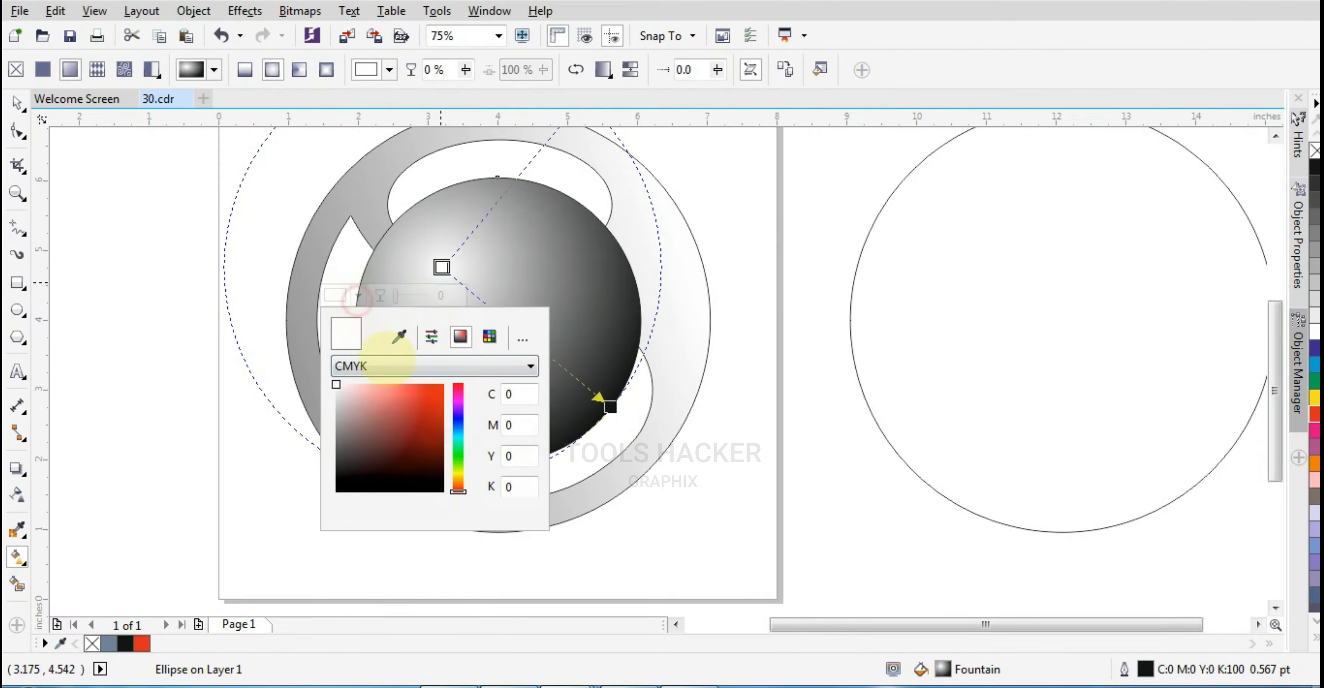
type("100")
key("Tab")
key("Tab")
type("100")
key("Tab")
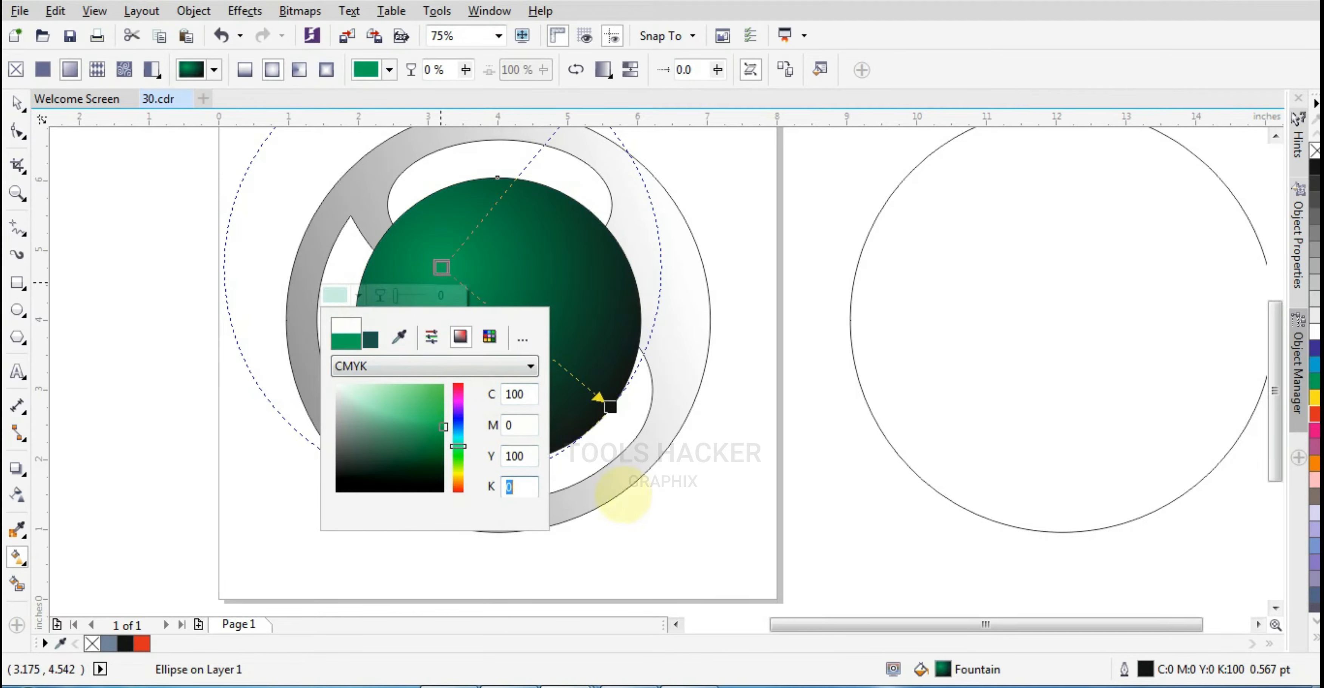
type("60")
key("Tab")
left_click(609, 406)
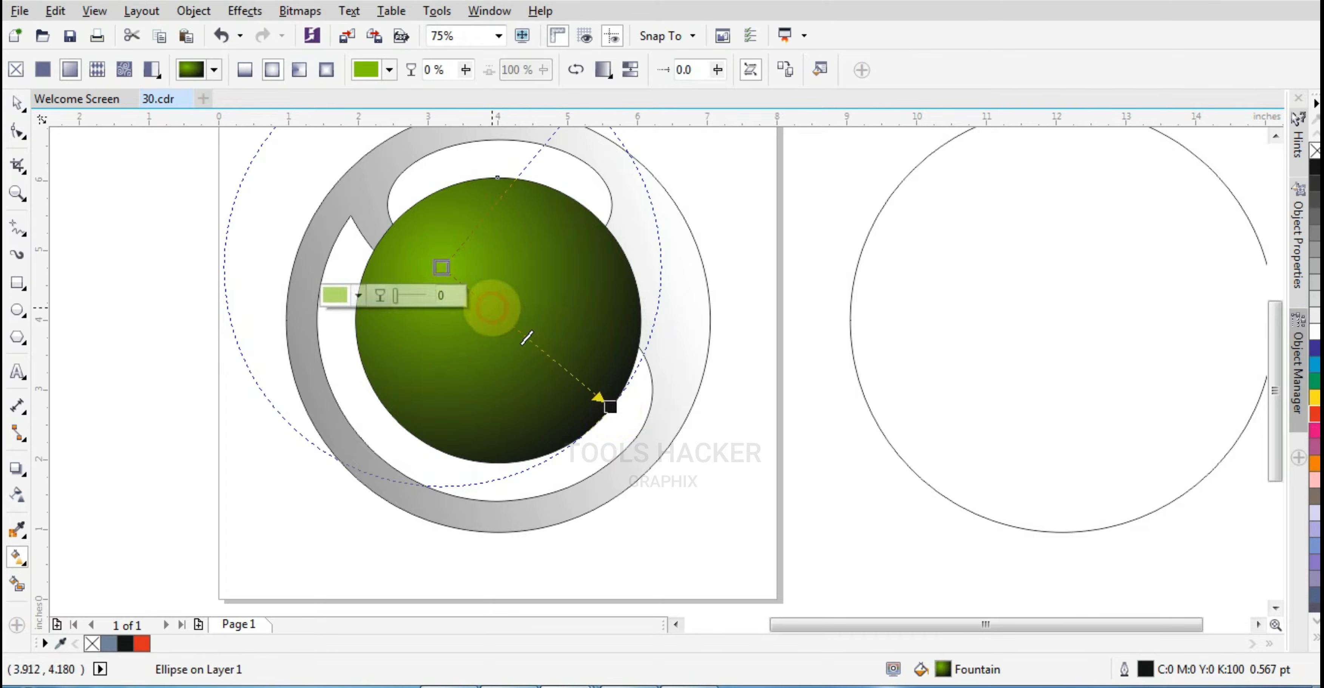
Set the radial fill's centre node to white
left_click(358, 296)
left_click(336, 384)
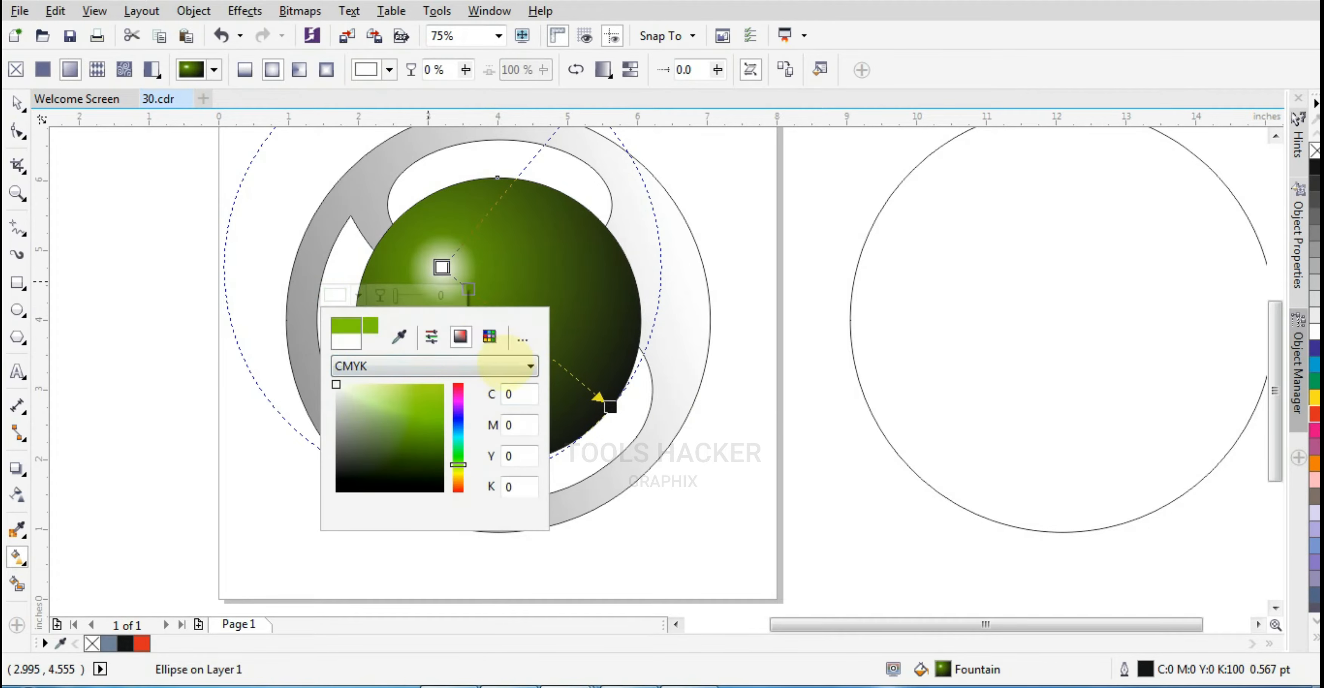
left_click(732, 436)
Add a midpoint node to the radial fill and color it C100 M0 Y100 K0
left_click_drag(468, 290, 492, 308)
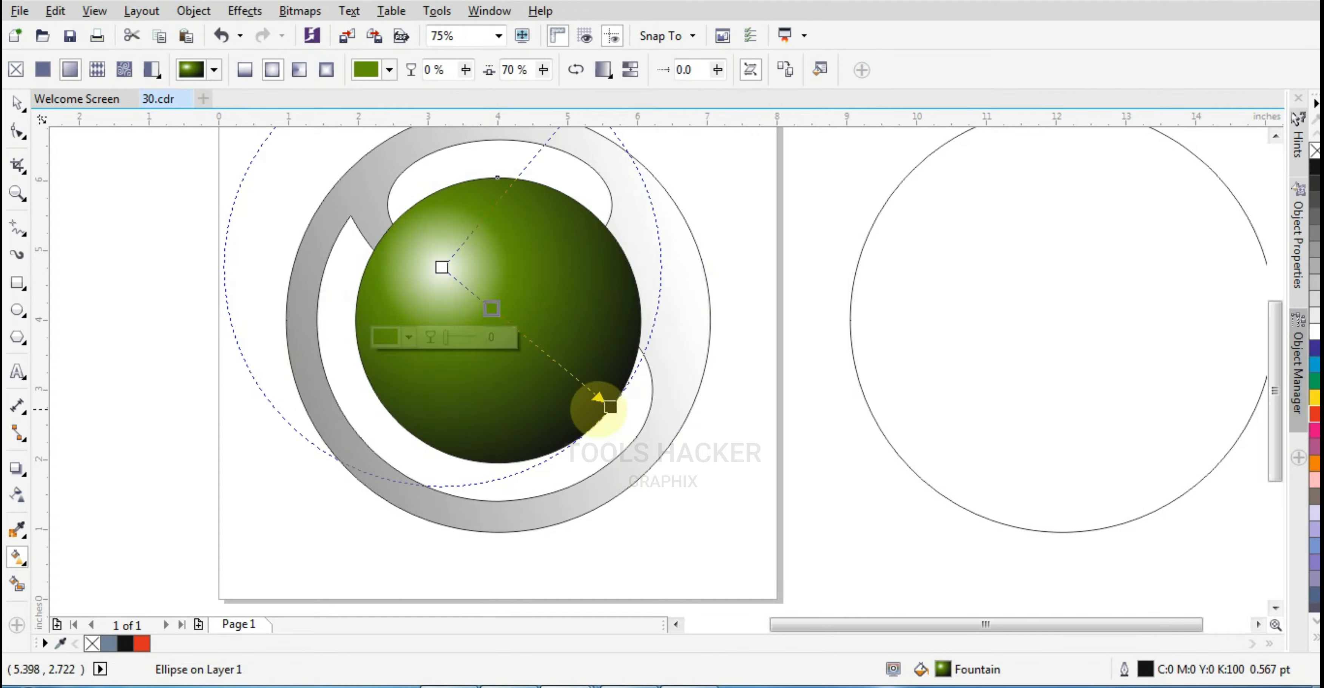
left_click(489, 306)
left_click(383, 334)
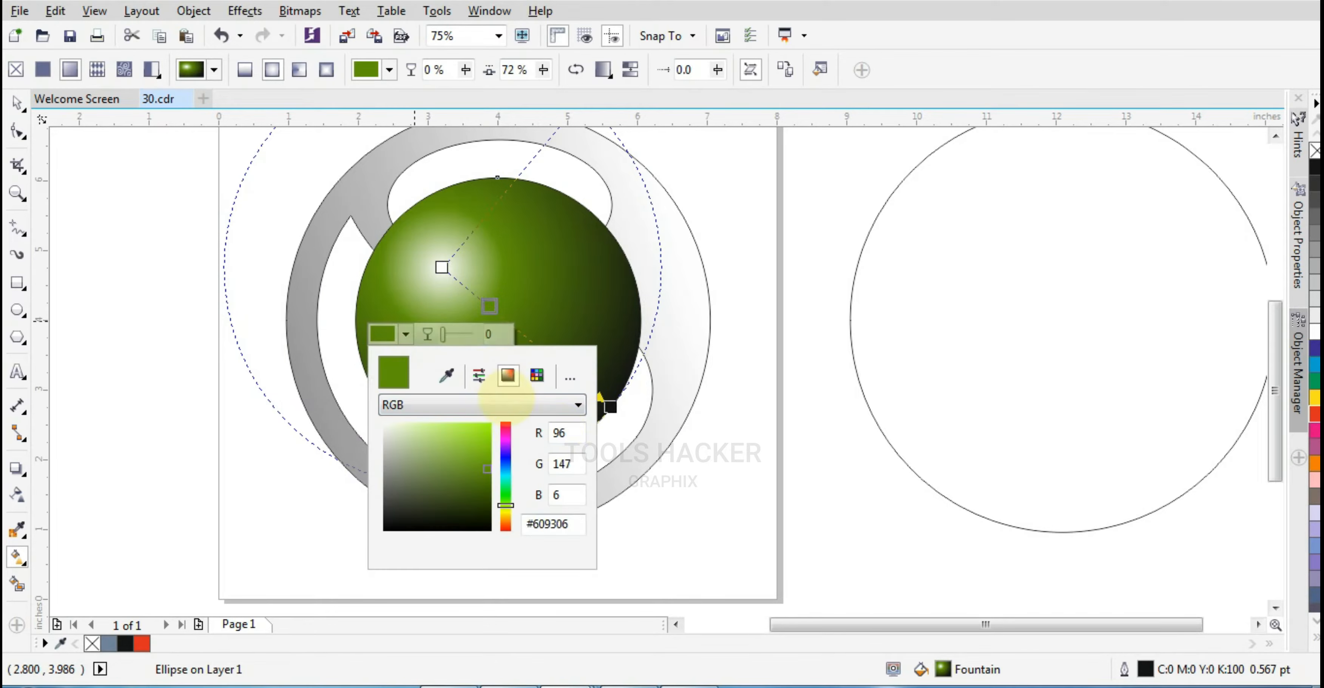
left_click(480, 405)
left_click(547, 435)
type("100")
left_click(558, 464)
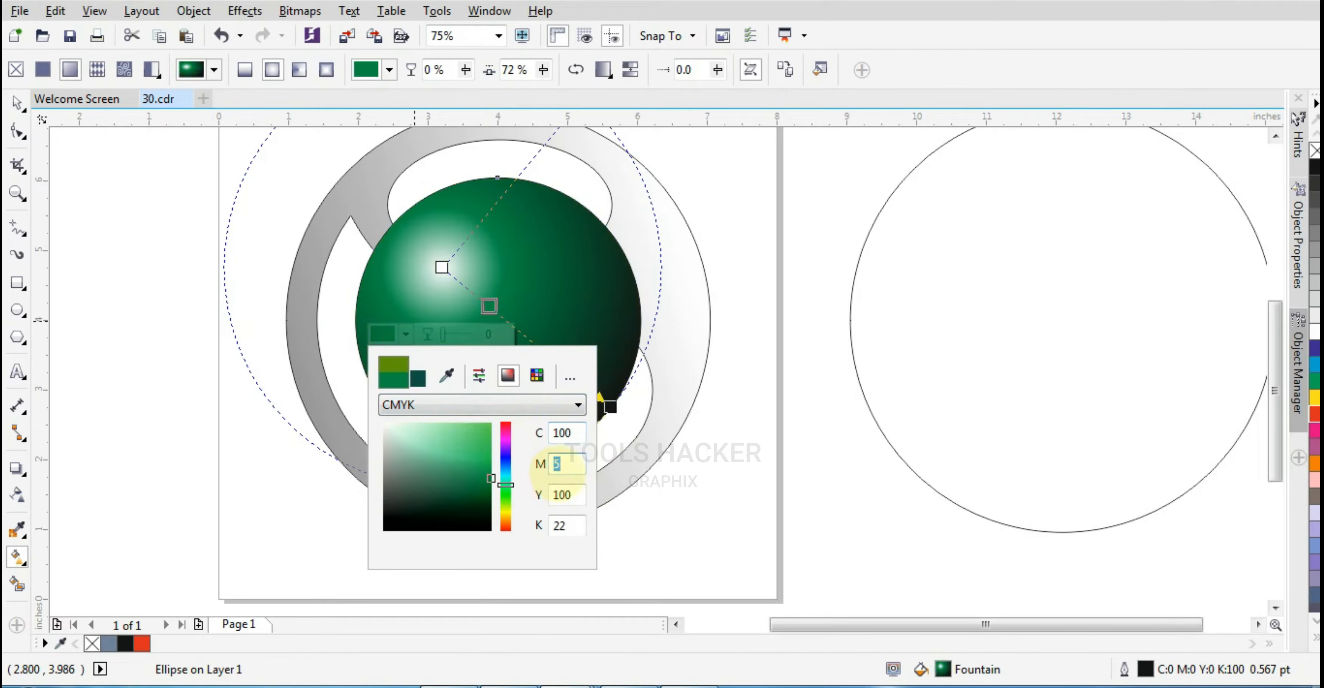
type("0")
left_click(561, 525)
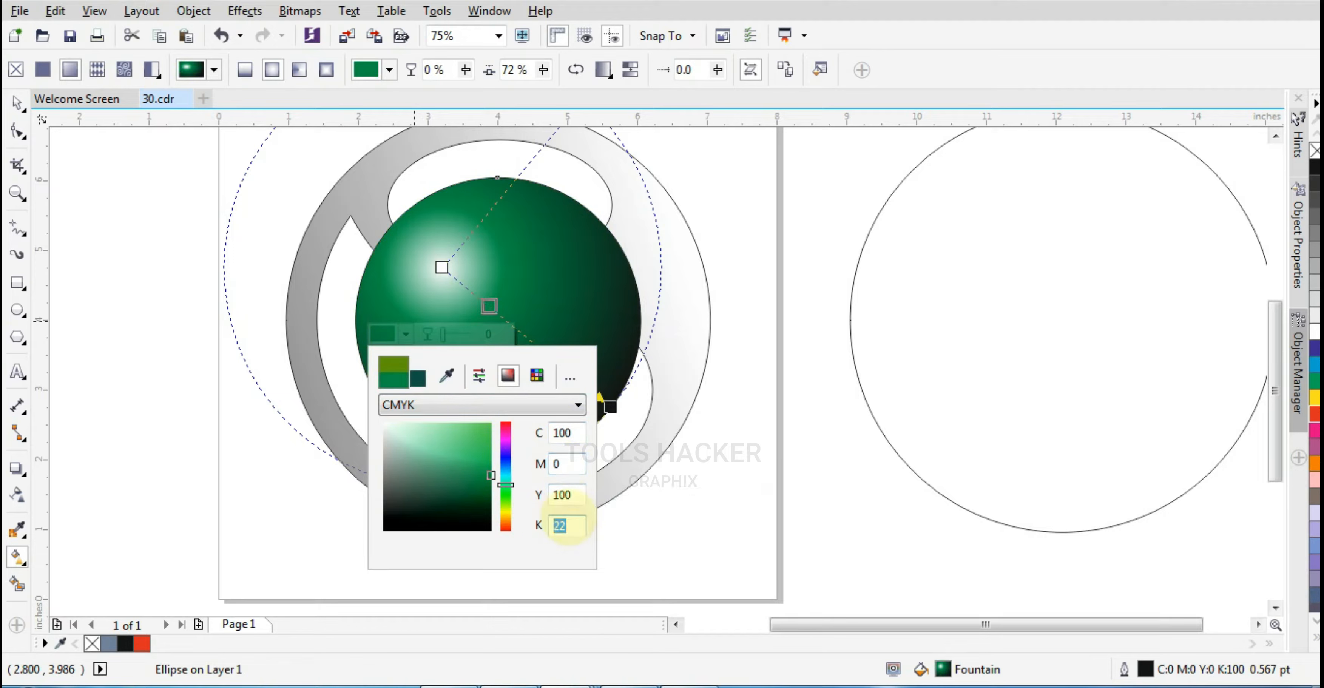
type("0")
Set the radial fill's outer node to C100 M50 Y100 K50
left_click(610, 407)
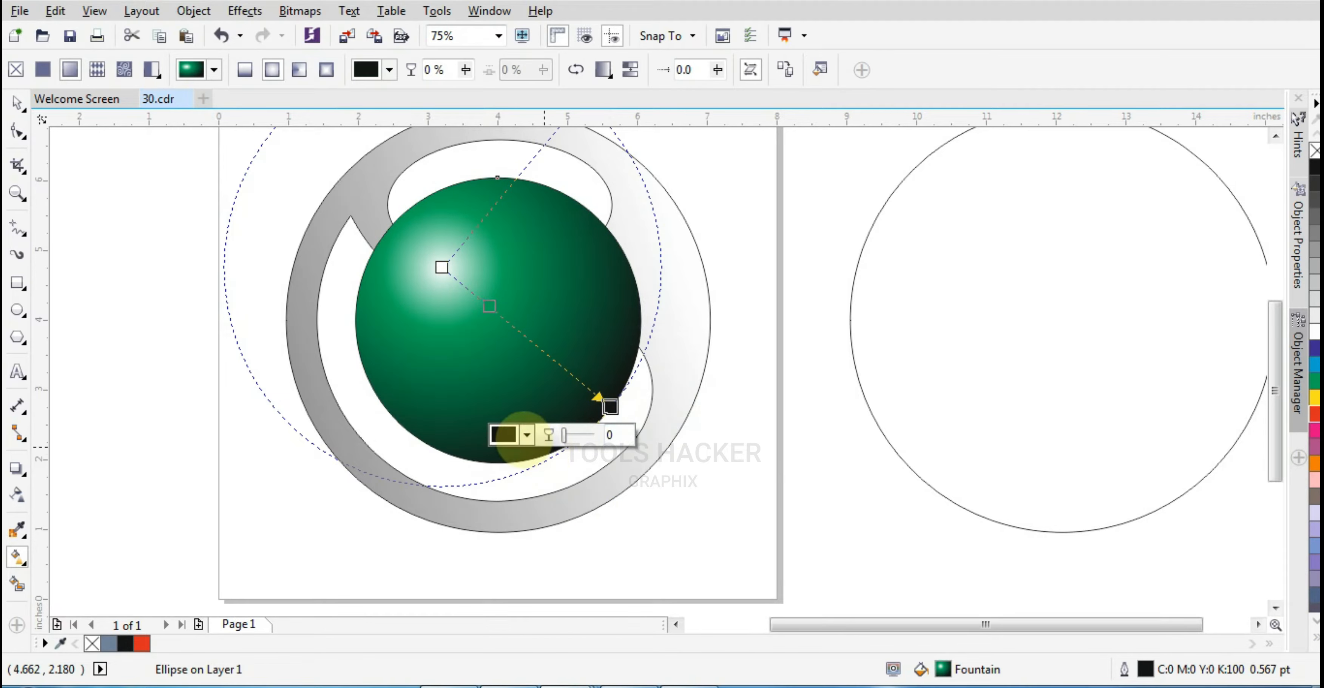
left_click(514, 434)
type("00")
key("Tab")
type("50")
key("Tab")
type("100")
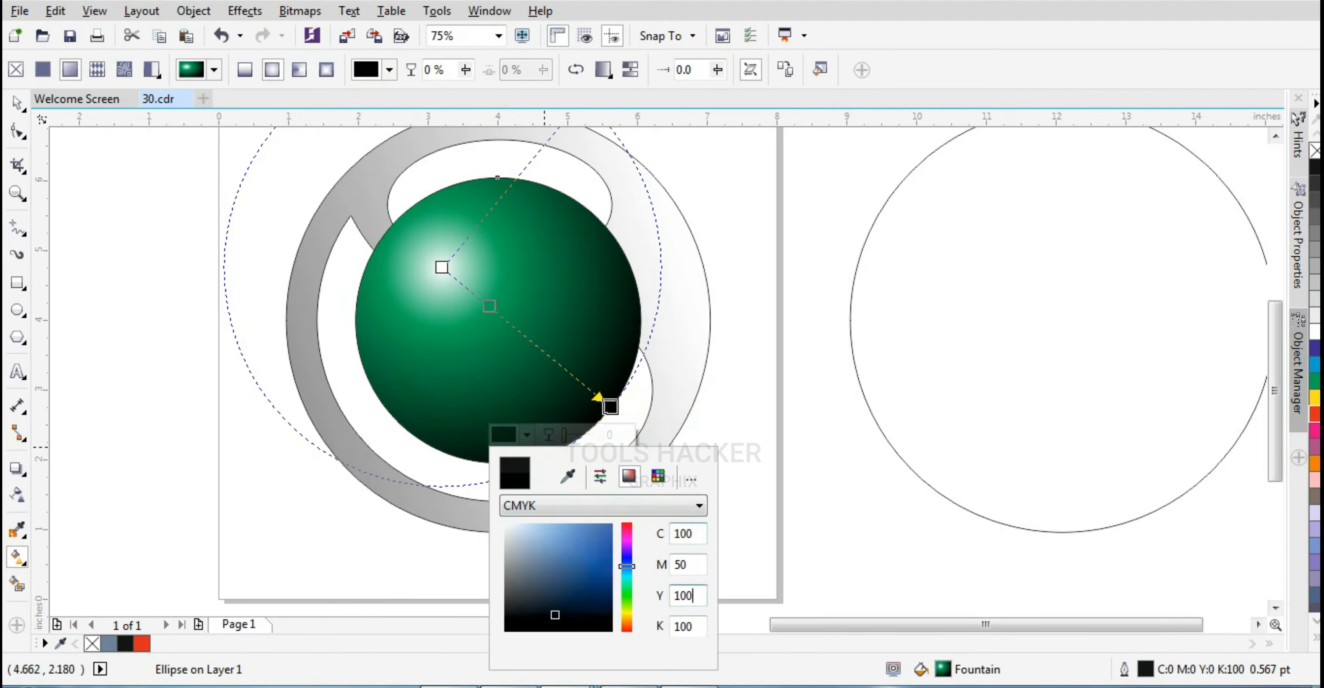
key("Tab")
type("0")
left_click(693, 558)
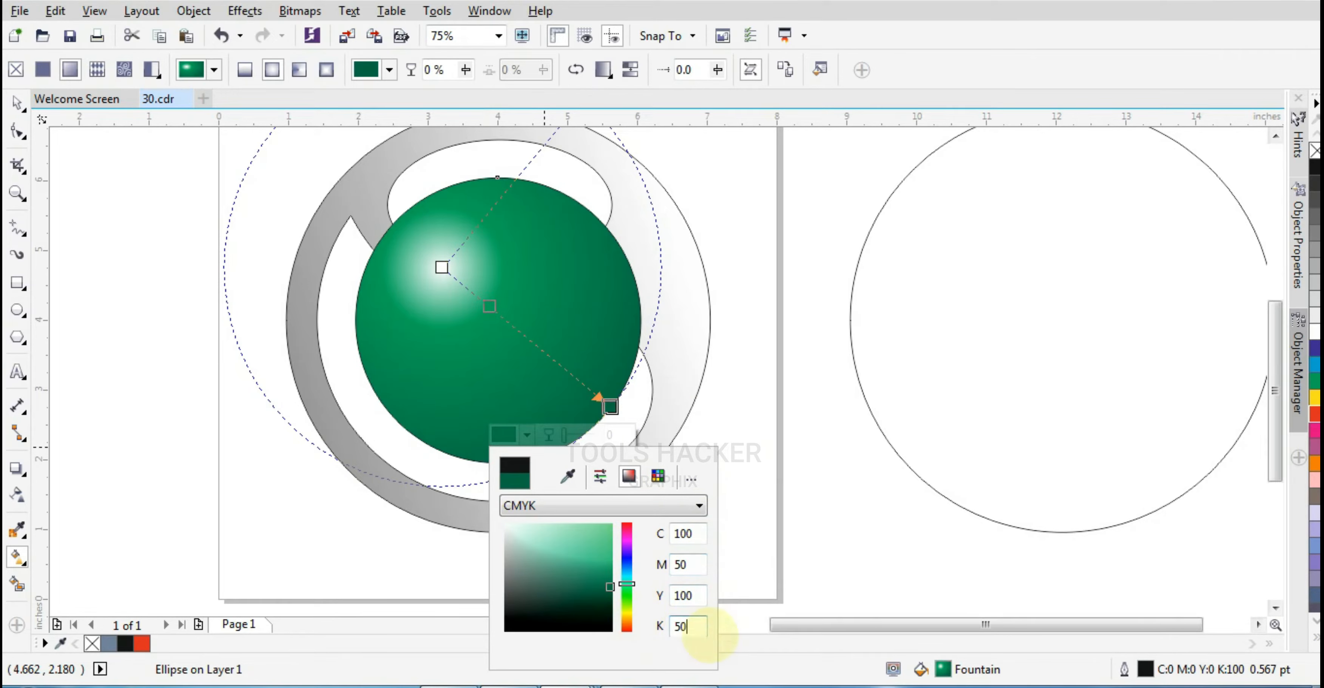
left_click(697, 569)
left_click(787, 520)
Send the green circle behind the gradient ring
left_click(17, 104)
key("Escape")
scroll(524, 374, "down", 1)
scroll(539, 377, "up", 1)
scroll(540, 378, "down", 1)
left_click(539, 377)
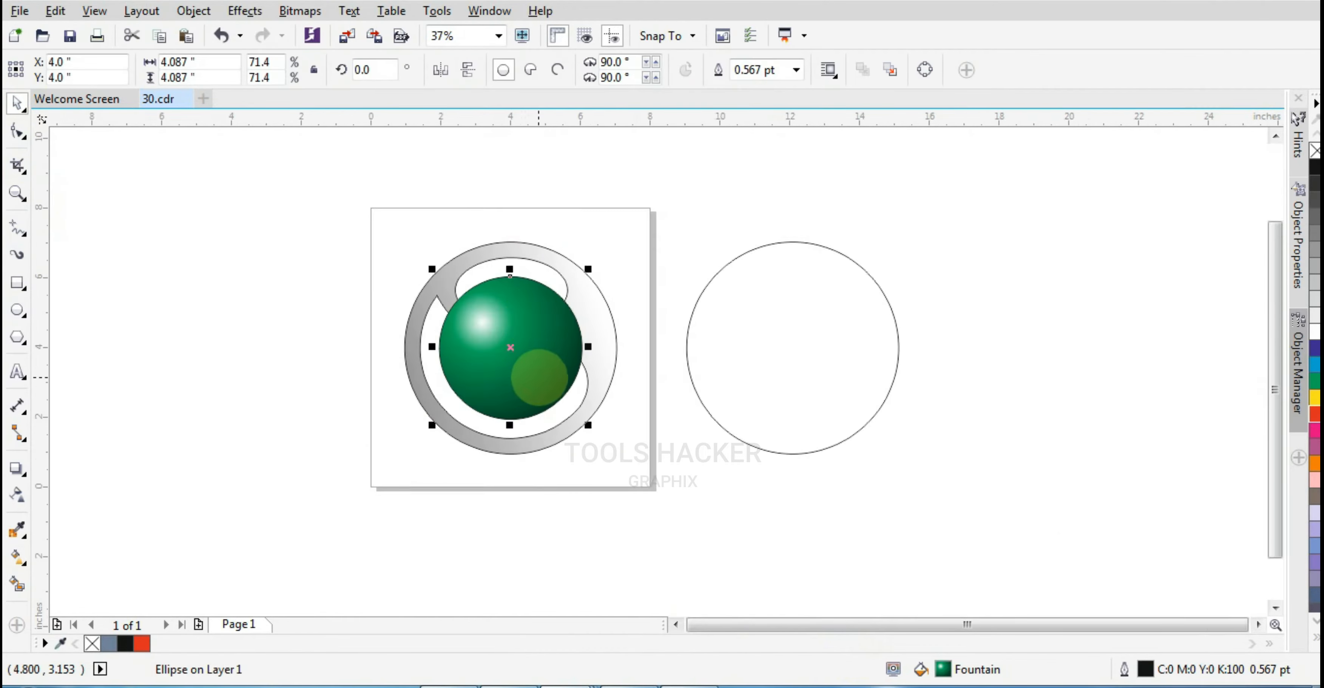
scroll(539, 378, "up", 1)
key("shift+Page_Down")
left_click(555, 383)
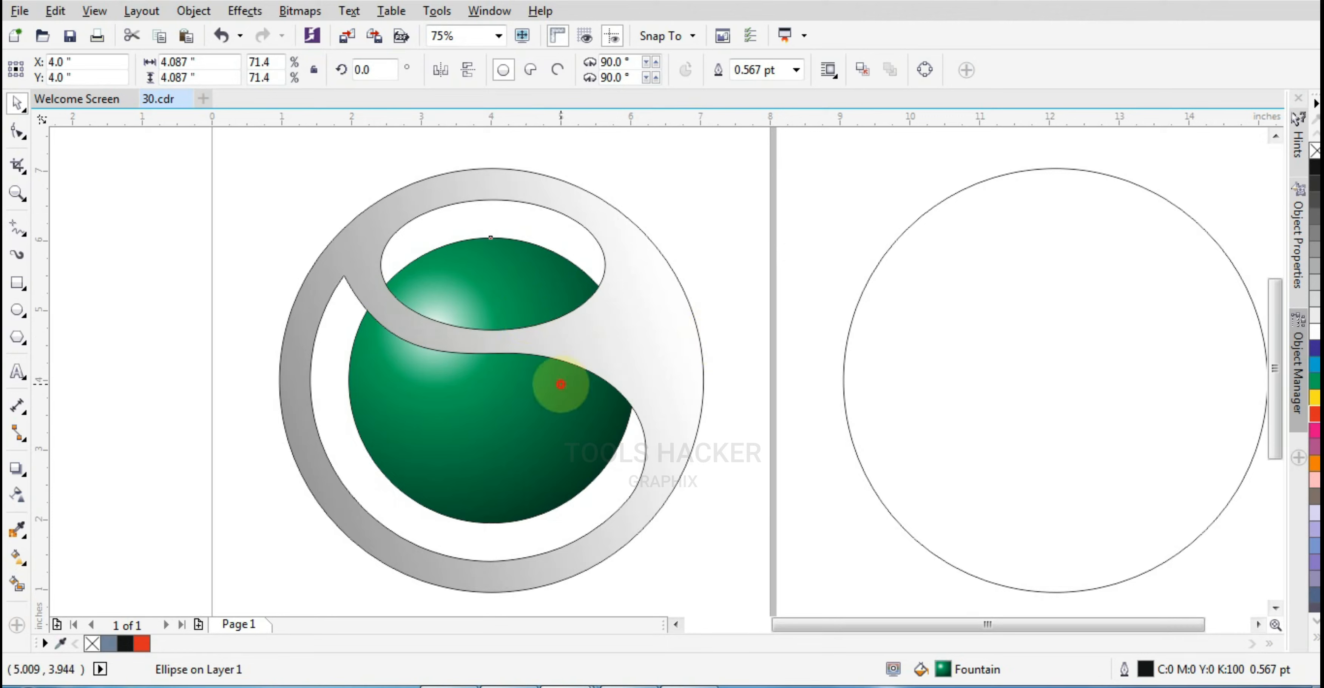
Rotate the green circle to about 319 degrees
left_click_drag(635, 231, 668, 340)
left_click_drag(647, 236, 648, 238)
key("Escape")
left_click(478, 277)
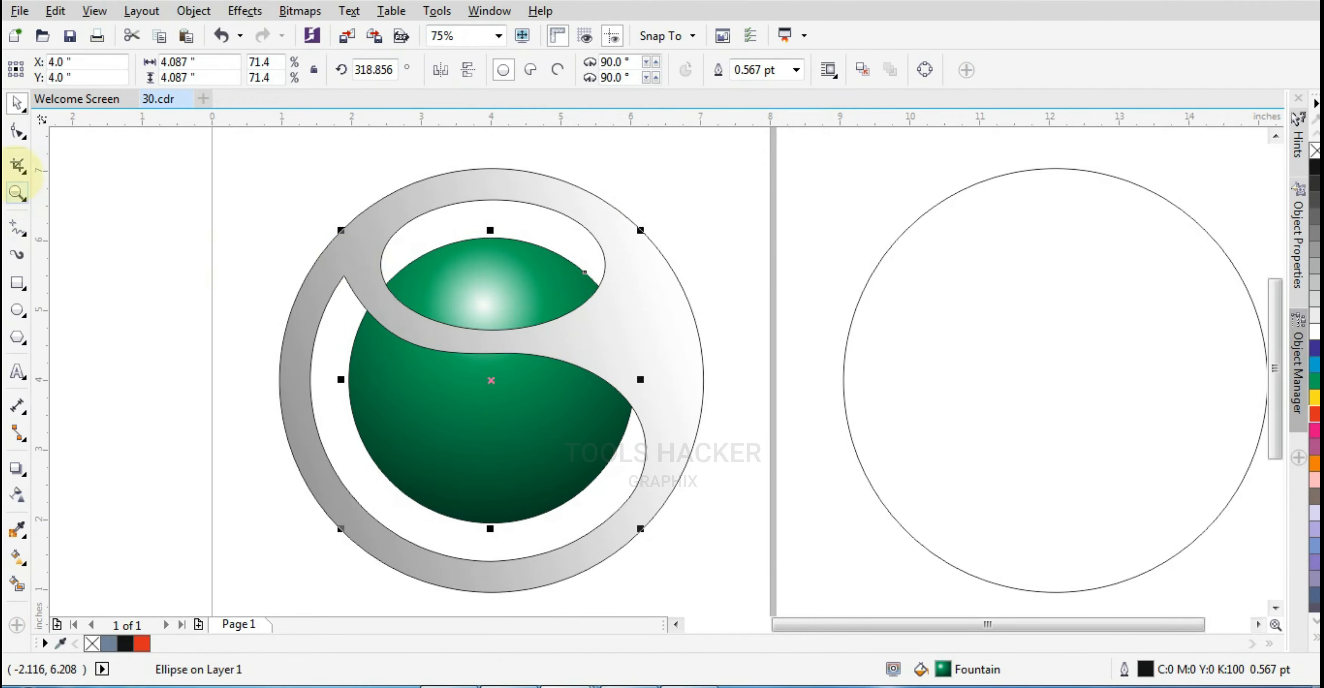
Reposition the green circle's fill centre slightly upward and move its outer node to the lower right
left_click(17, 131)
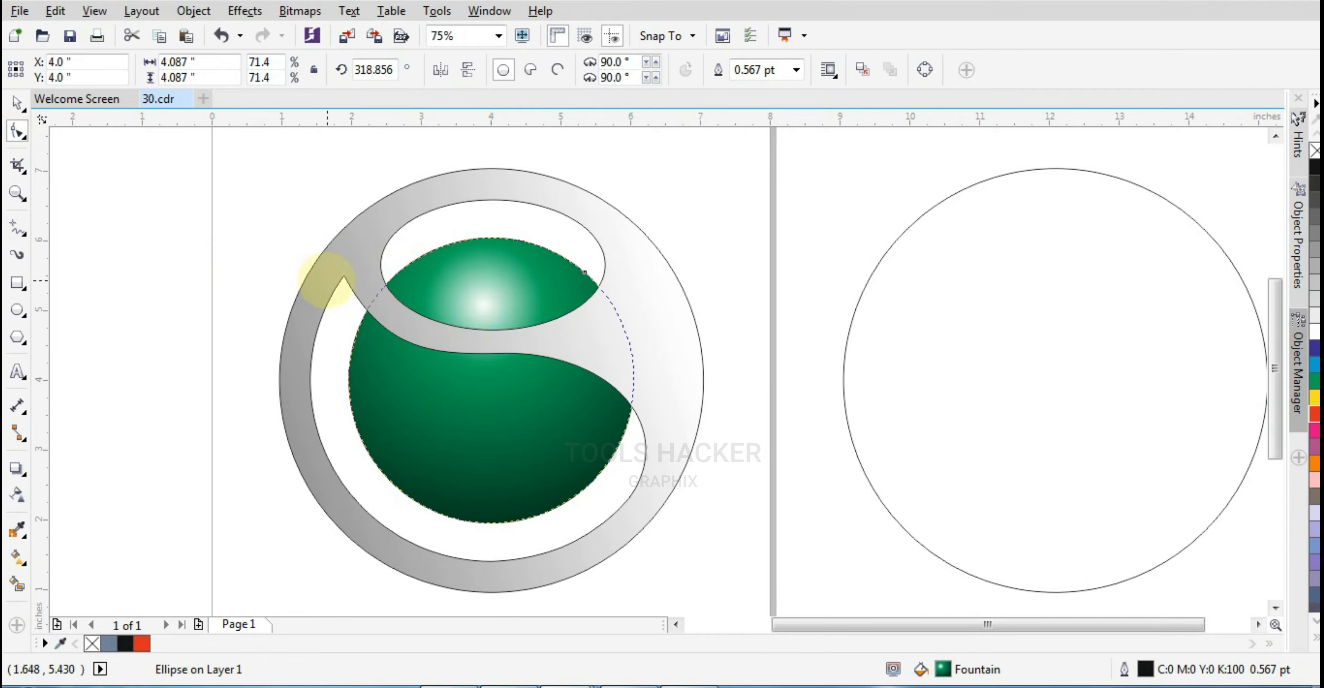
left_click(17, 102)
left_click(526, 298)
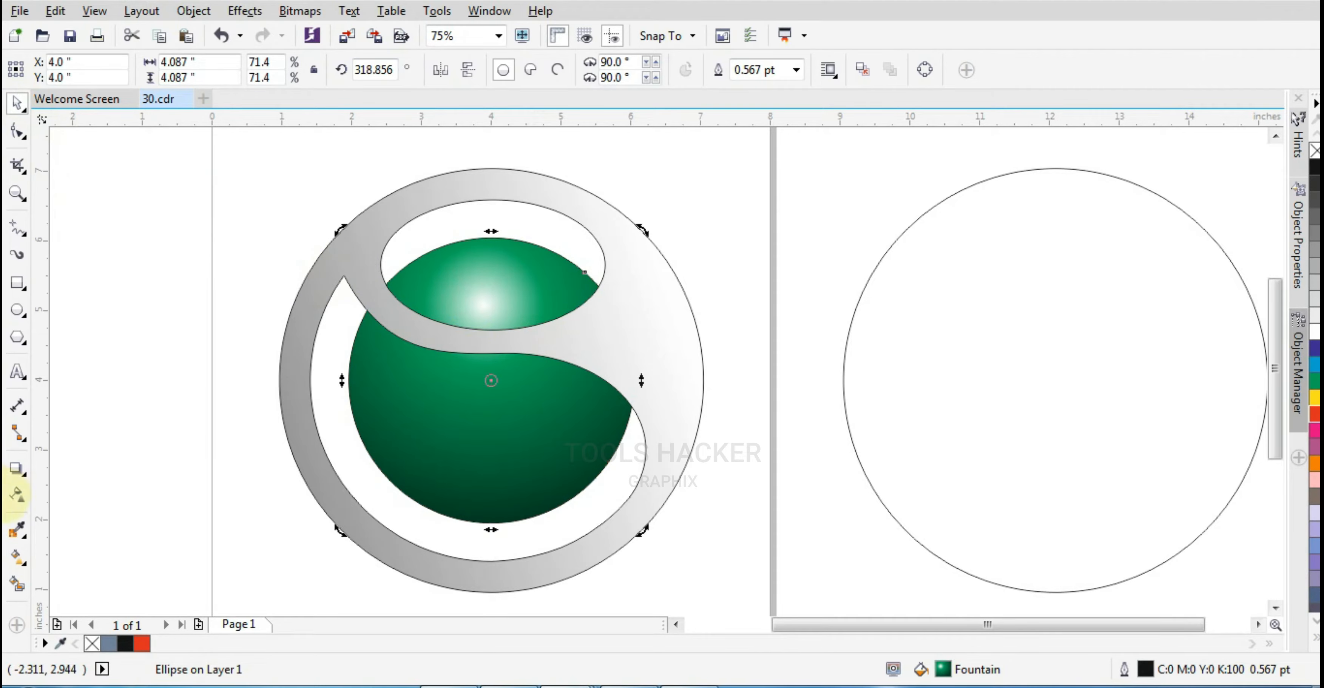
left_click(19, 557)
left_click_drag(485, 303, 486, 288)
left_click_drag(518, 514, 546, 497)
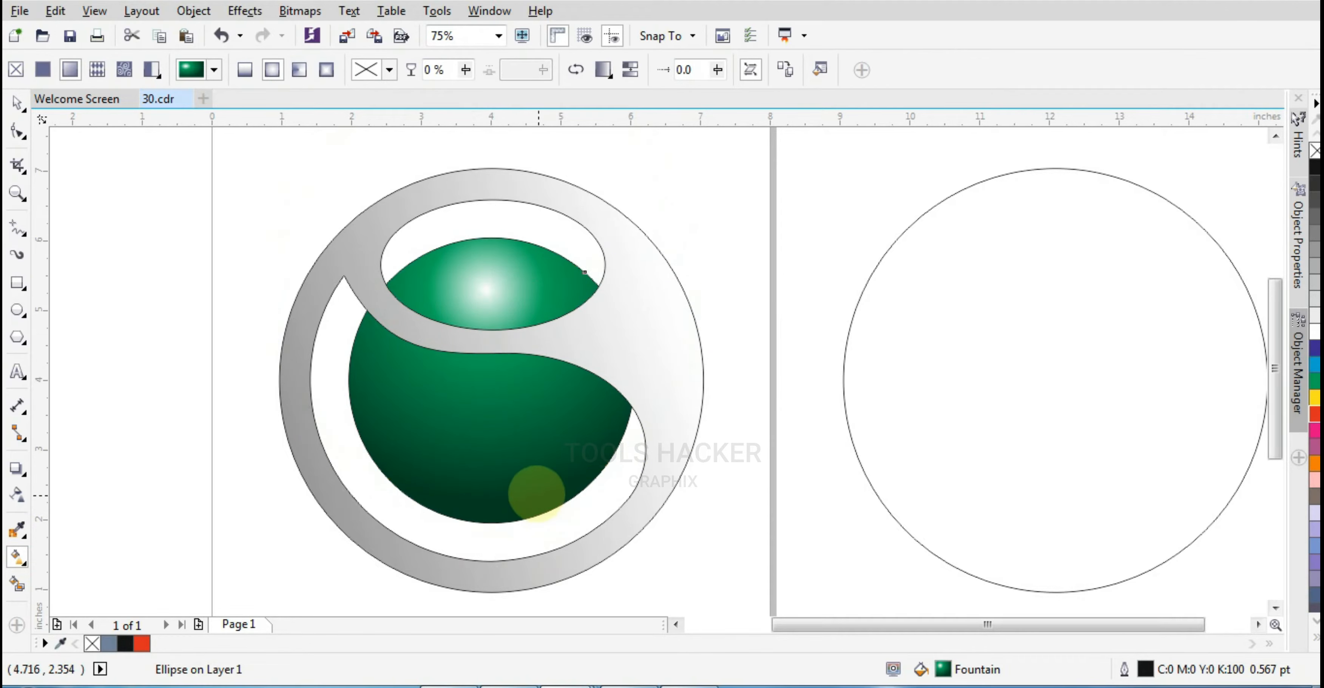
Select the ring and green circle together and rotate them to about 349 degrees
left_click(17, 104)
scroll(346, 309, "down", 1)
left_click_drag(260, 213, 570, 481)
left_click(487, 423)
left_click_drag(532, 458, 526, 374)
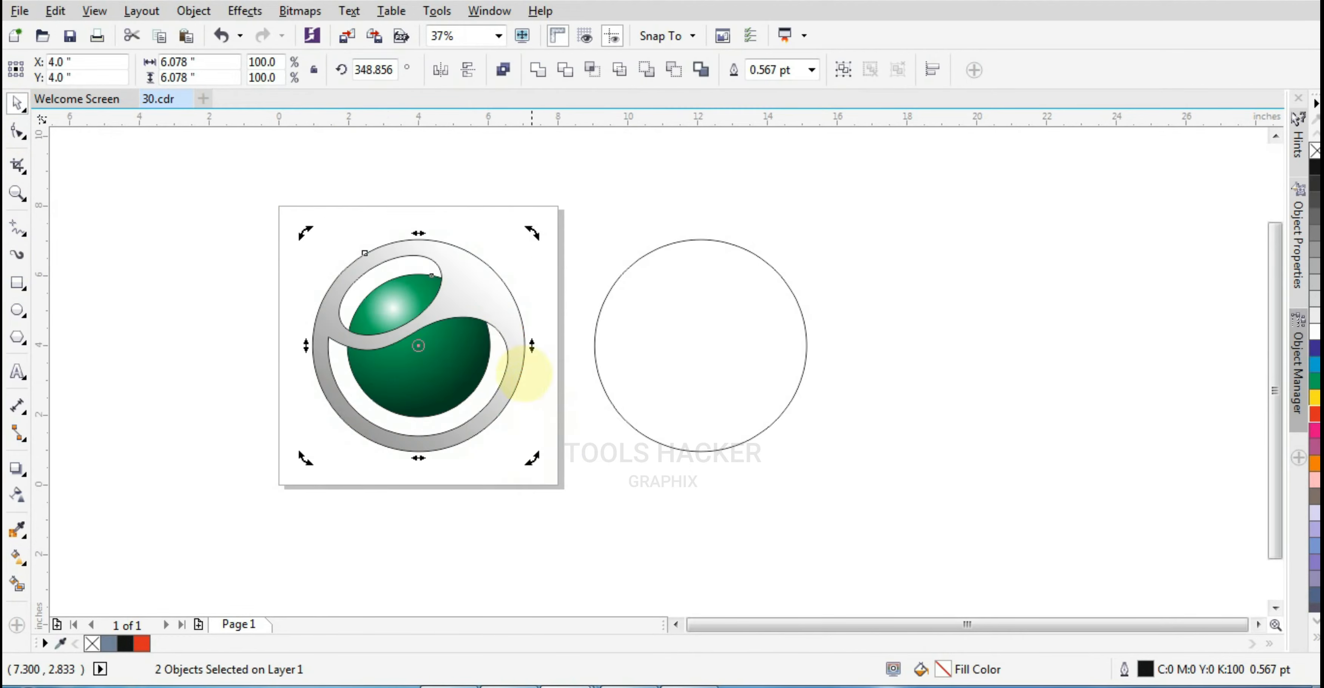
scroll(424, 329, "up", 1)
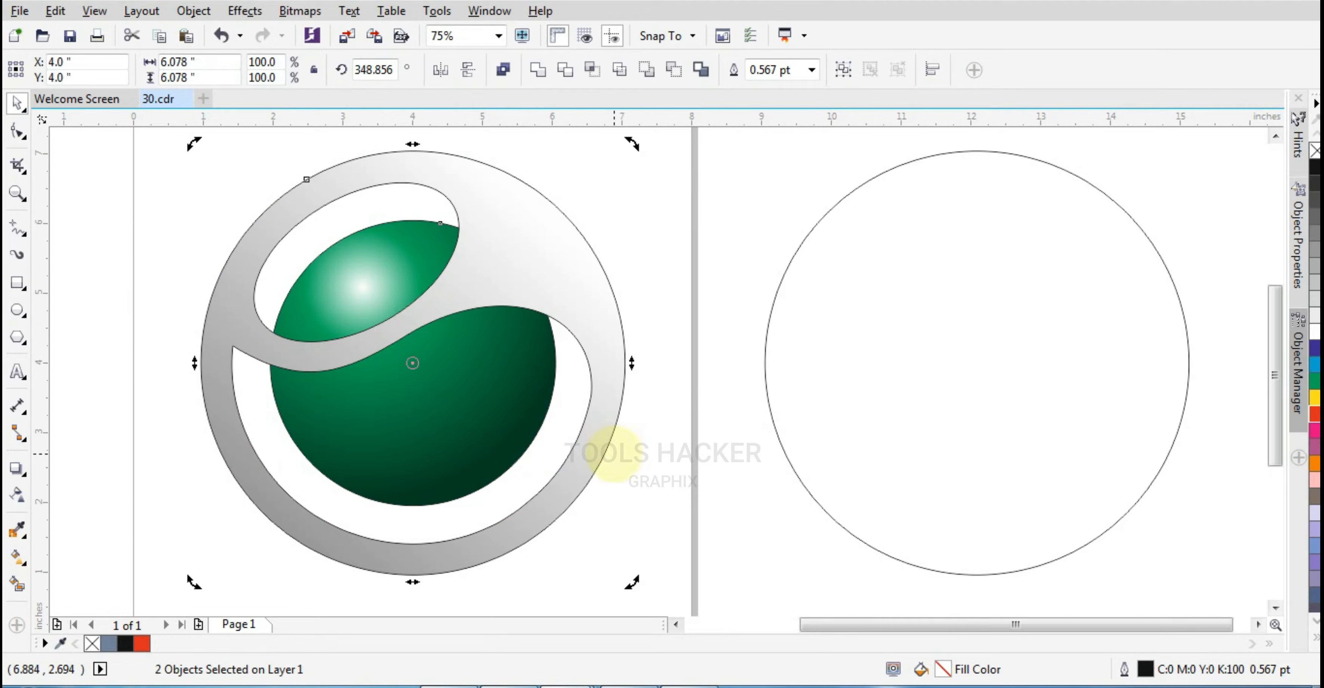
left_click_drag(632, 582, 655, 479)
left_click(656, 479)
left_click(788, 414)
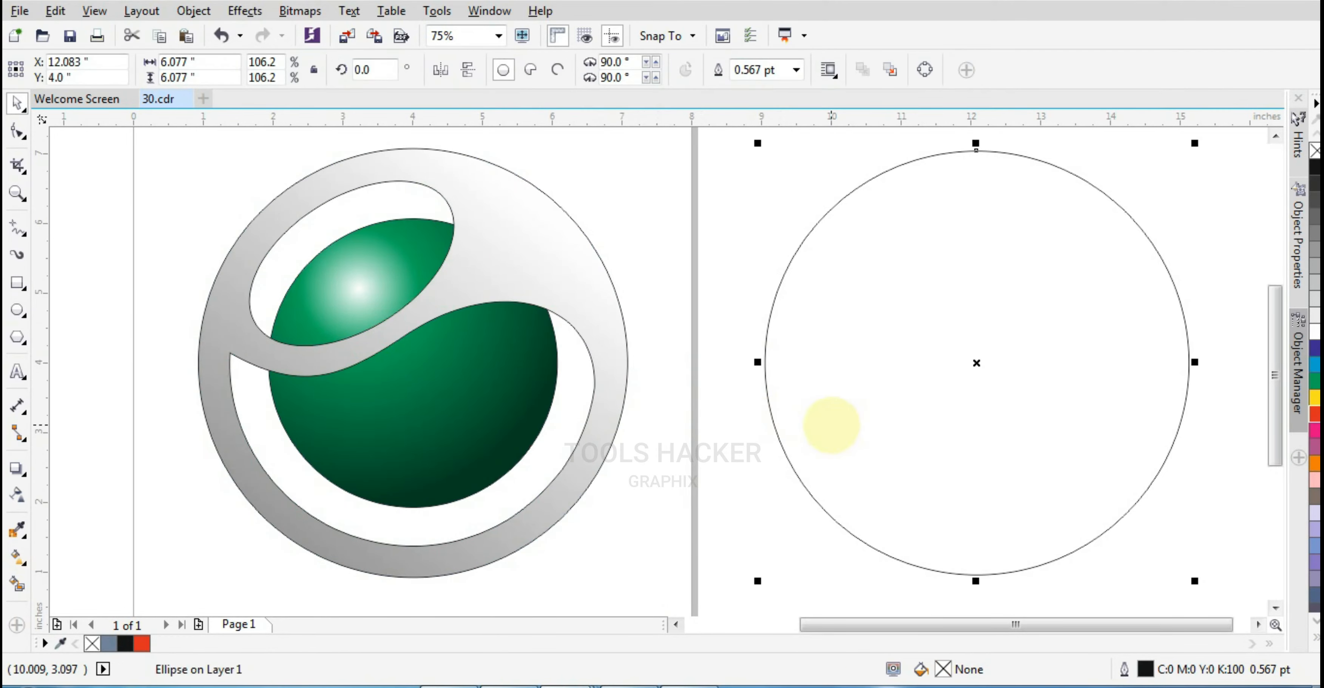
key("p")
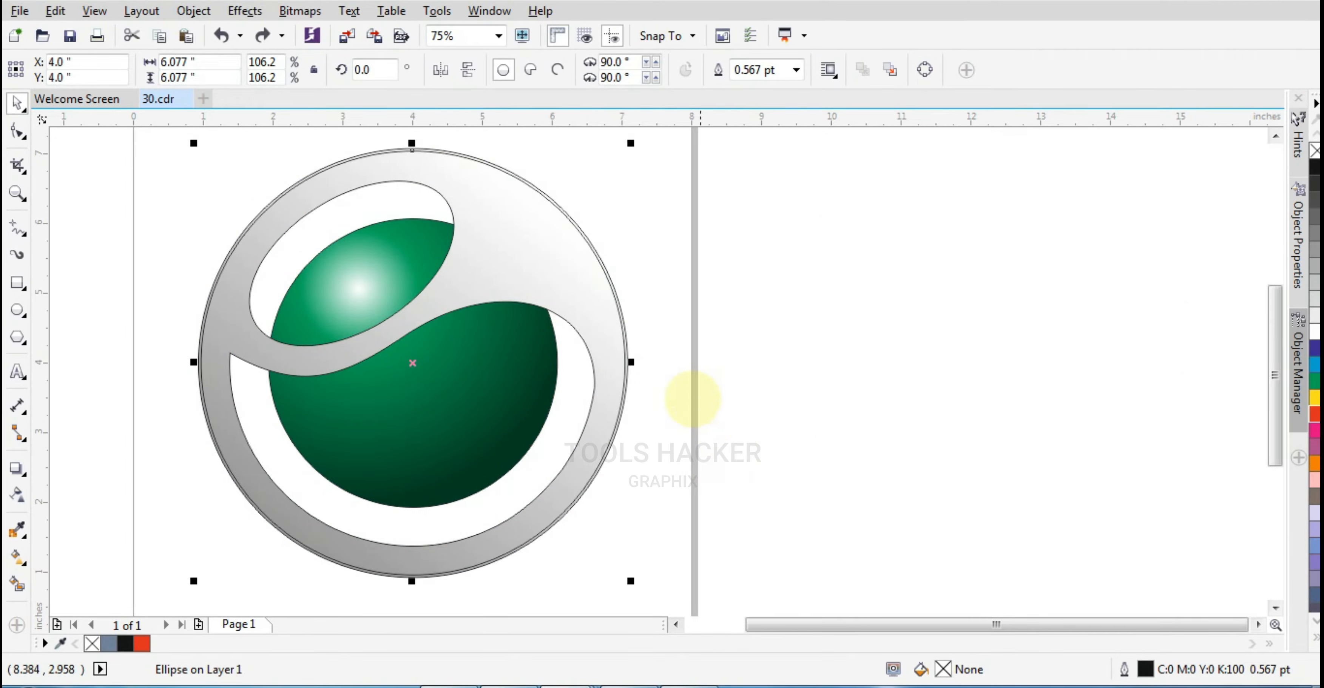
scroll(507, 213, "up", 1)
key("ctrl+z")
scroll(523, 238, "down", 1)
key("ctrl+z")
Center the spare outline circle on the page over the logo
scroll(576, 270, "down", 1)
left_click(576, 270)
left_click_drag(622, 454, 626, 449)
left_click(753, 337)
key("p")
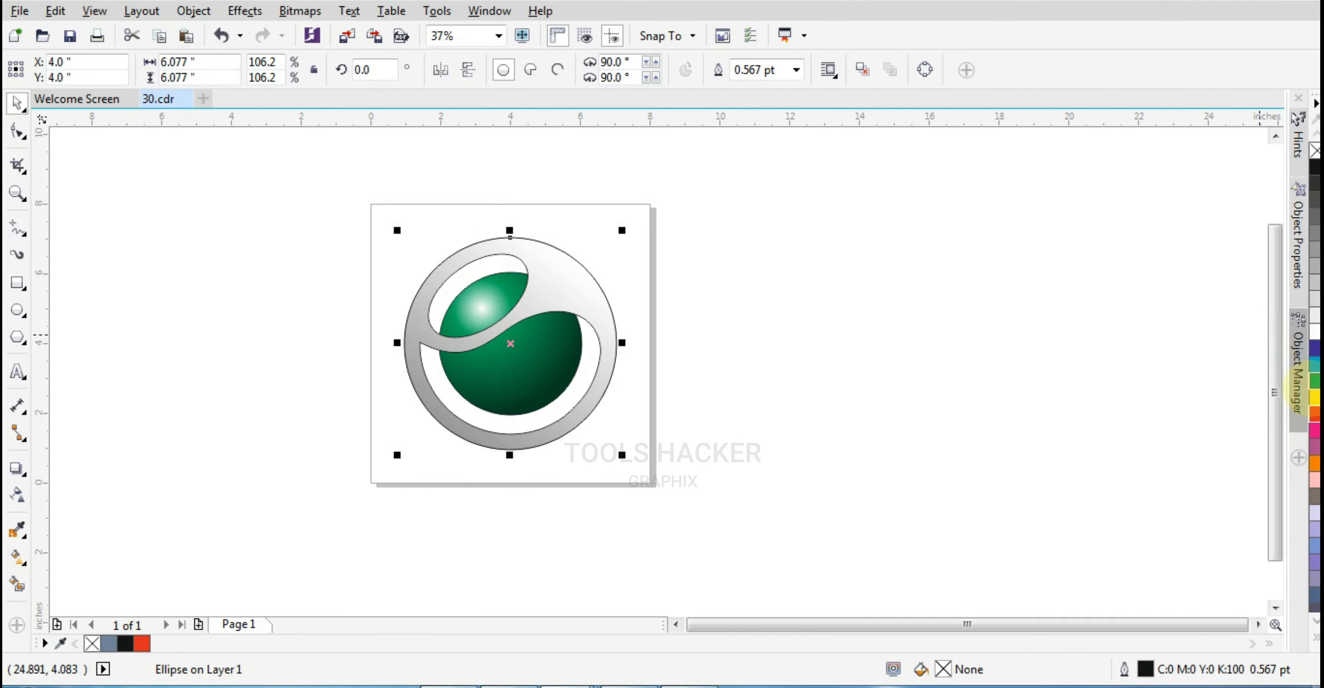
Fill the outer circle green, drag a linear fountain fill across it, and set the end node to C100
left_click(1314, 380)
scroll(492, 331, "up", 1)
left_click(18, 558)
left_click_drag(371, 325, 694, 436)
left_click(636, 466)
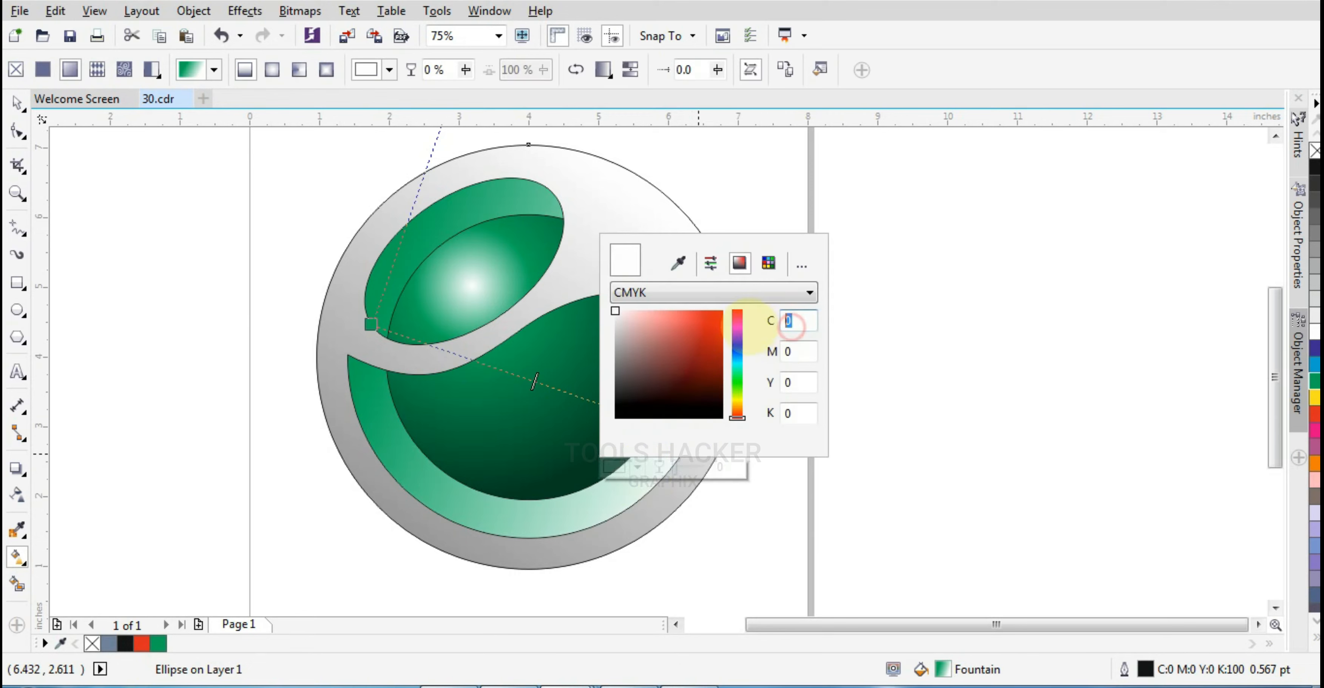
type("100")
key("Tab")
left_click(884, 354)
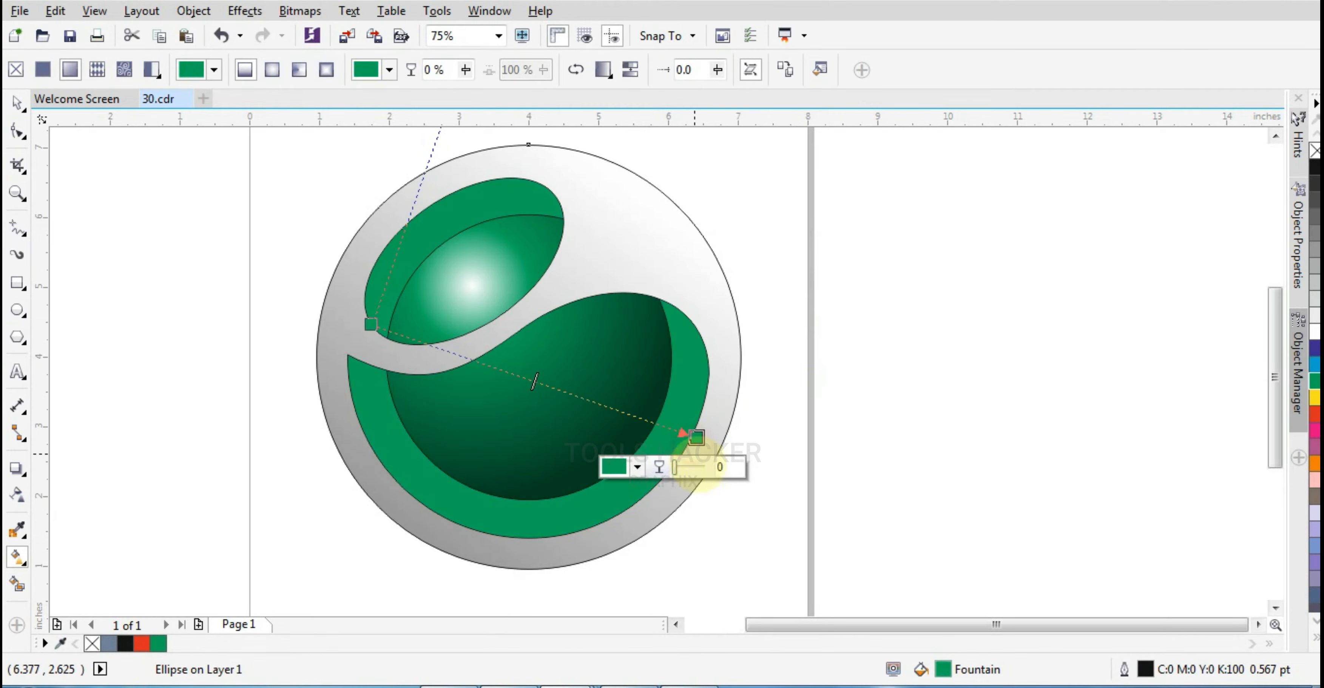
Set the outer circle's fountain end node colour to C100 M50 Y100 K50
left_click(636, 466)
type("50")
key("Tab")
key("Tab")
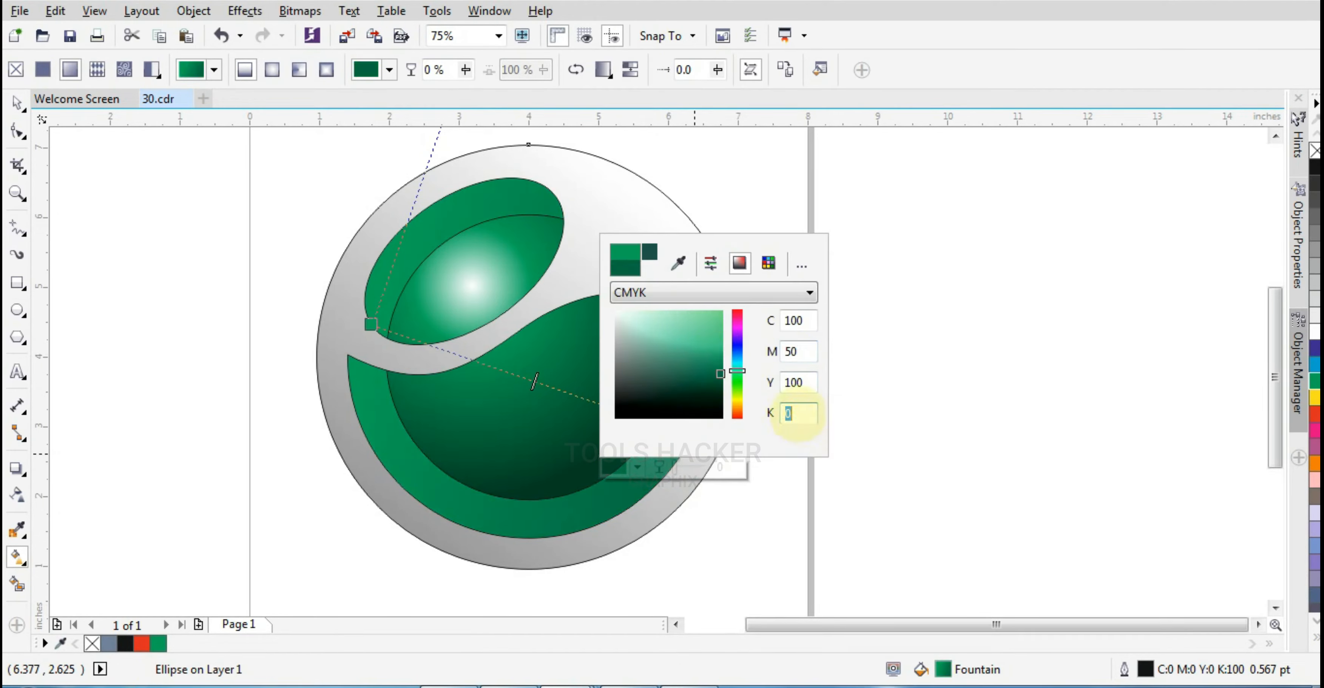
type("50")
key("Tab")
Reposition the fountain fill's two nodes so the gradient runs from the upper left to the lower right
left_click_drag(370, 323, 386, 282)
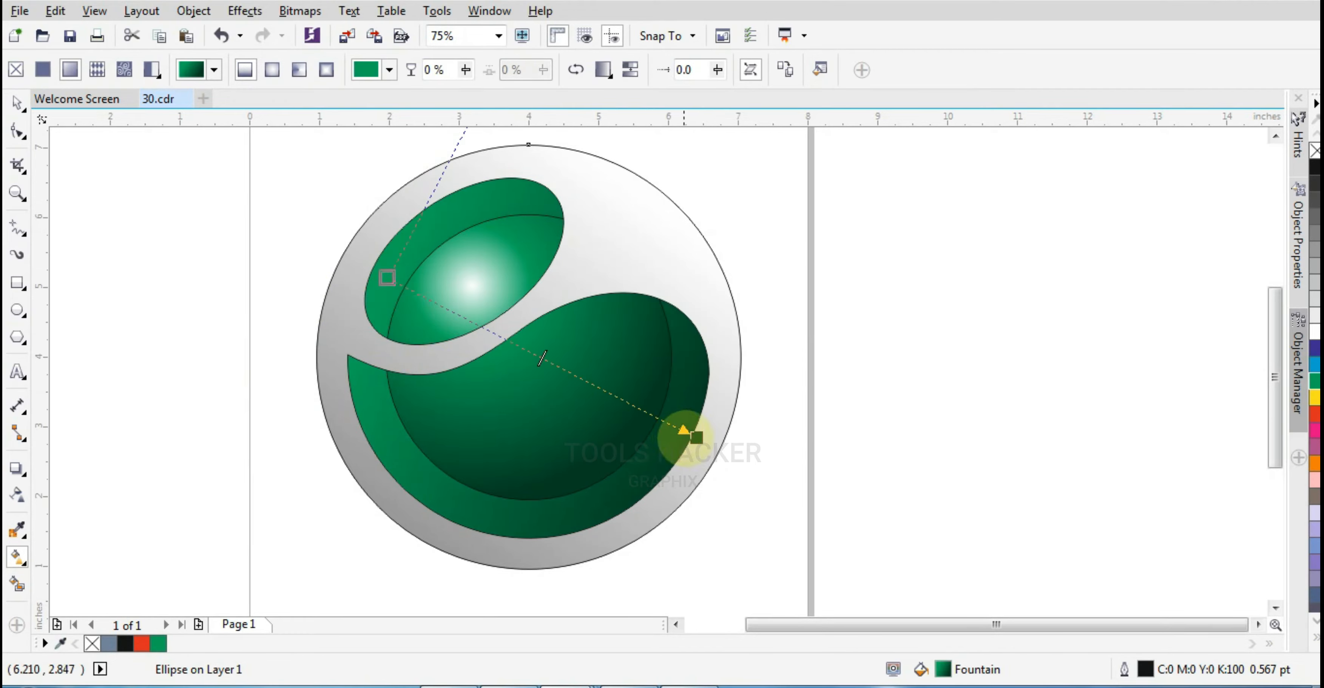
left_click_drag(696, 437, 344, 470)
left_click_drag(387, 277, 671, 468)
left_click_drag(344, 470, 397, 251)
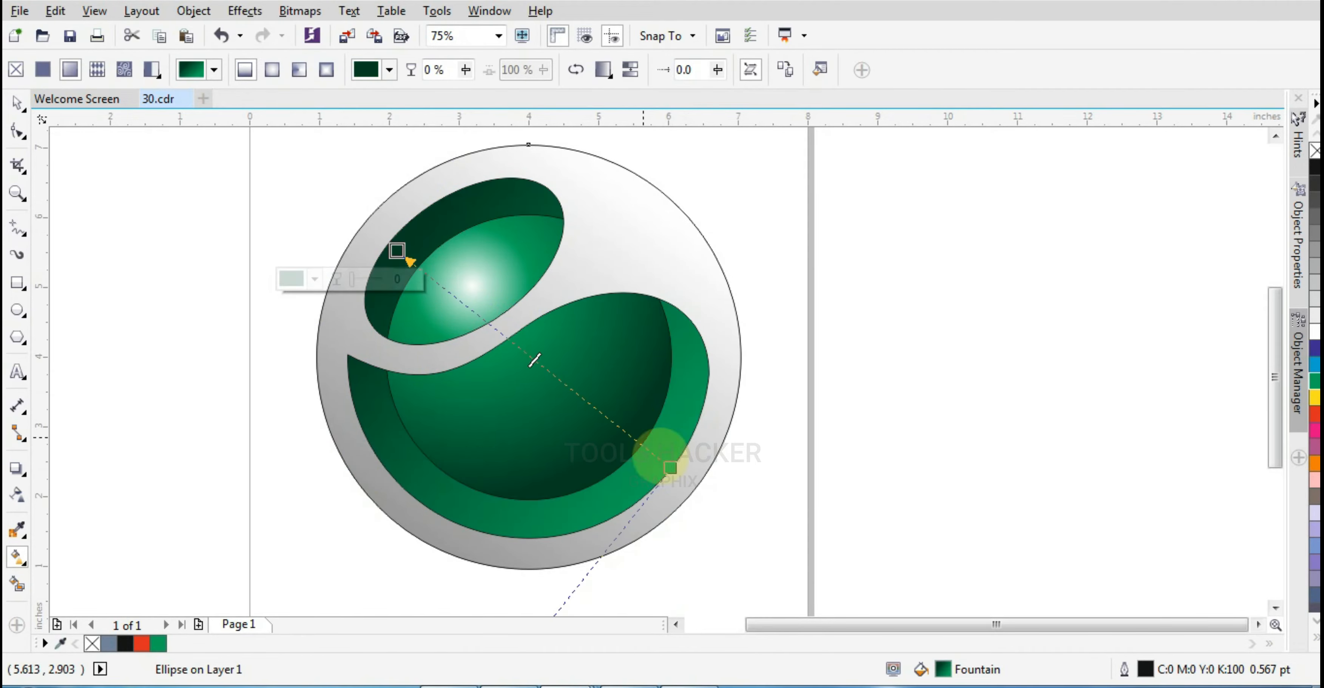
Add three intermediate nodes along the fountain fill line, nudge the lower one, and set it to a palette green
double_click(625, 440)
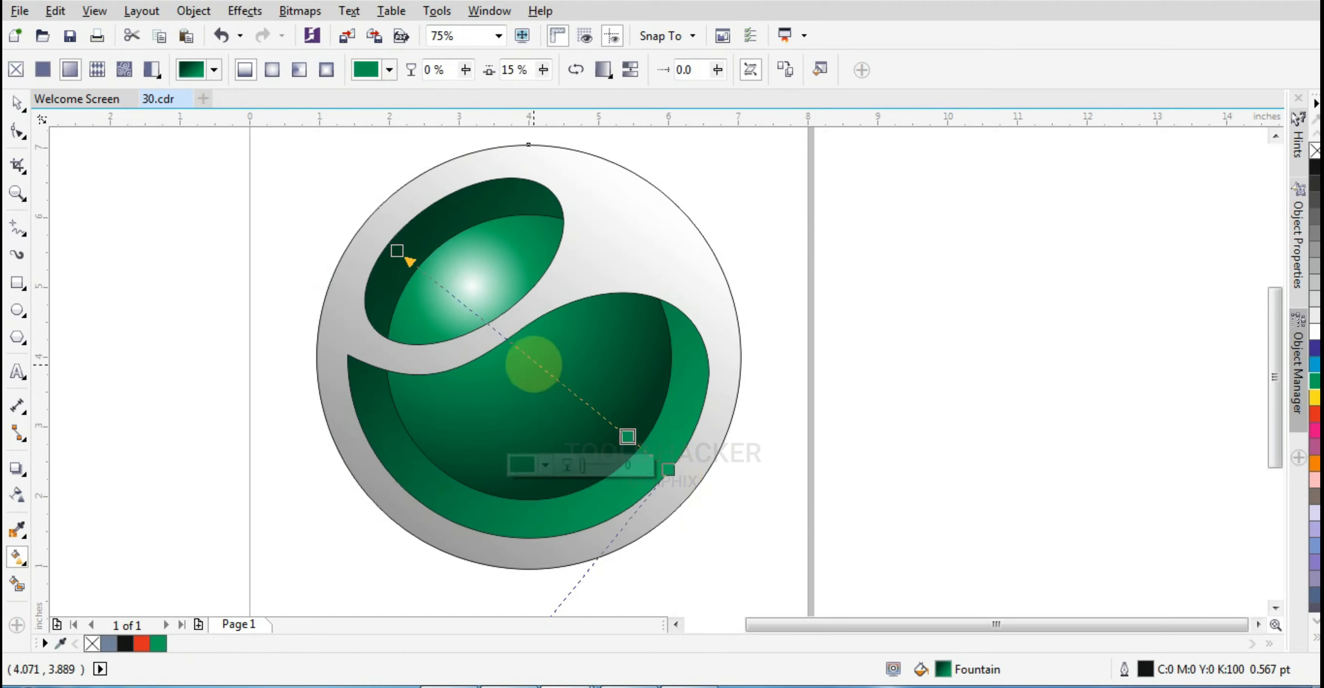
double_click(534, 363)
double_click(470, 309)
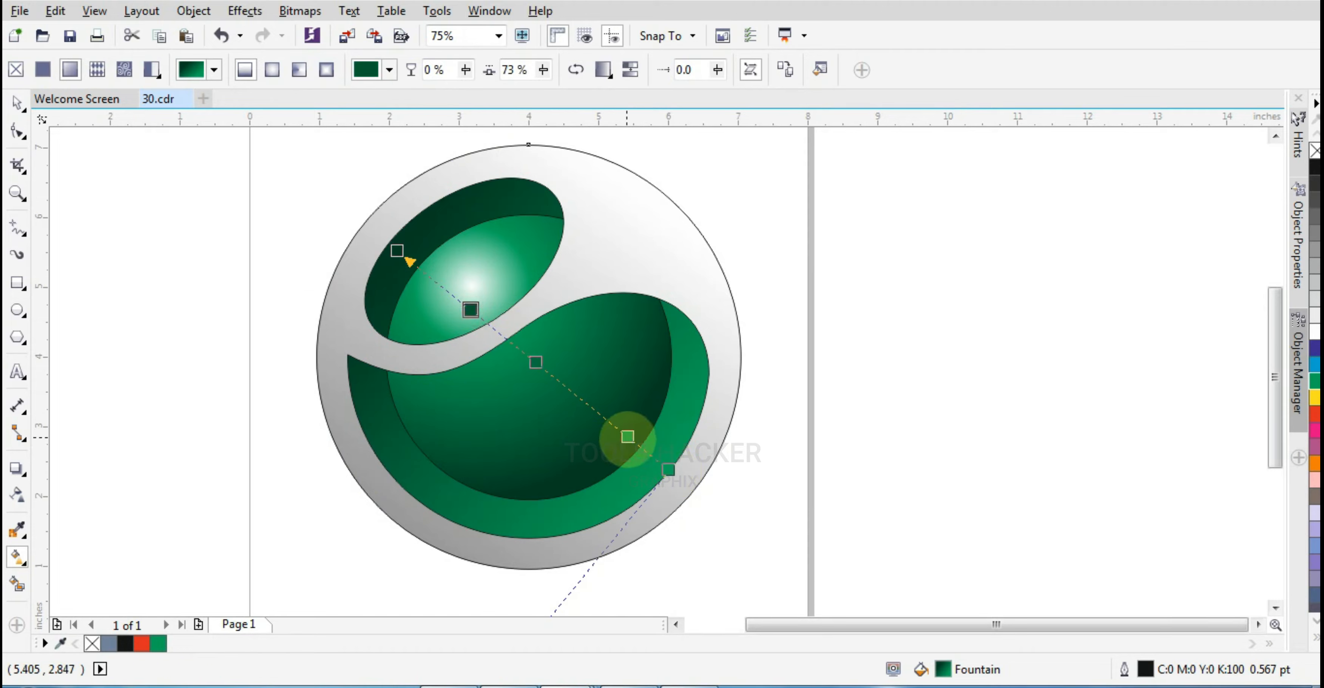
left_click_drag(626, 436, 608, 421)
left_click(1314, 331)
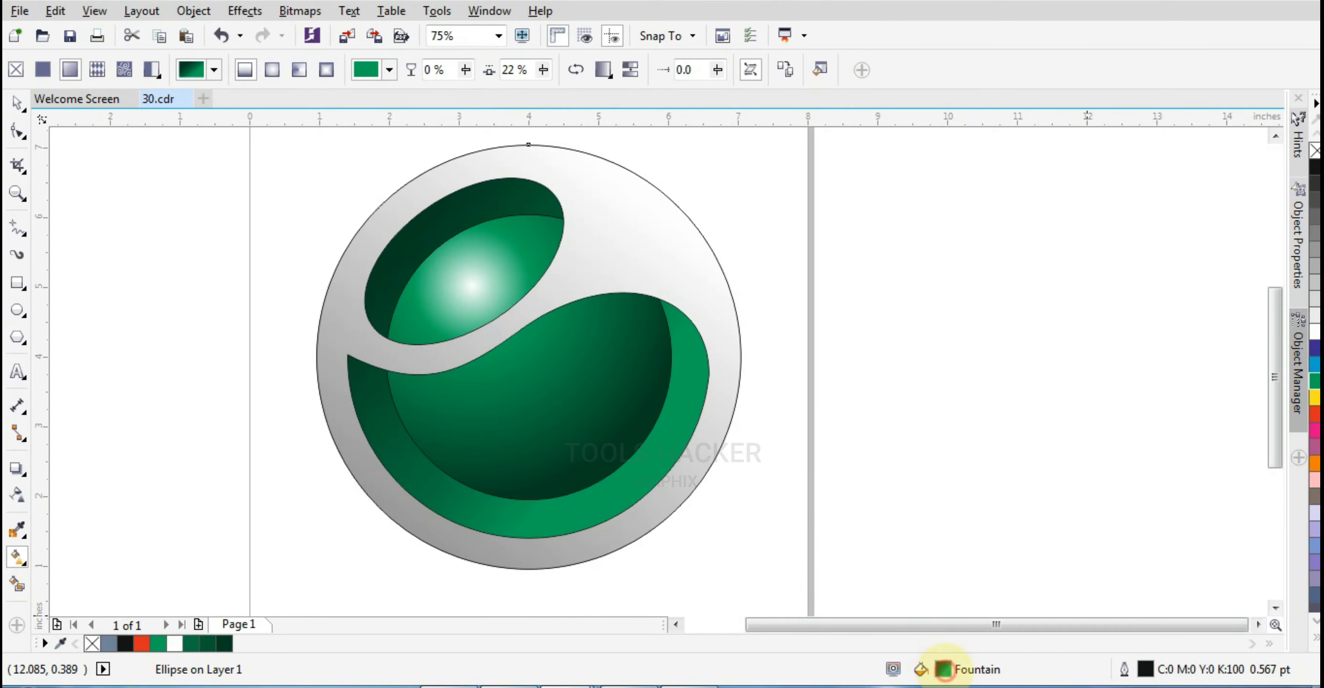
Open the fill editor and change the selected gradient node's colour to a lighter green
double_click(942, 669)
key("Escape")
double_click(943, 669)
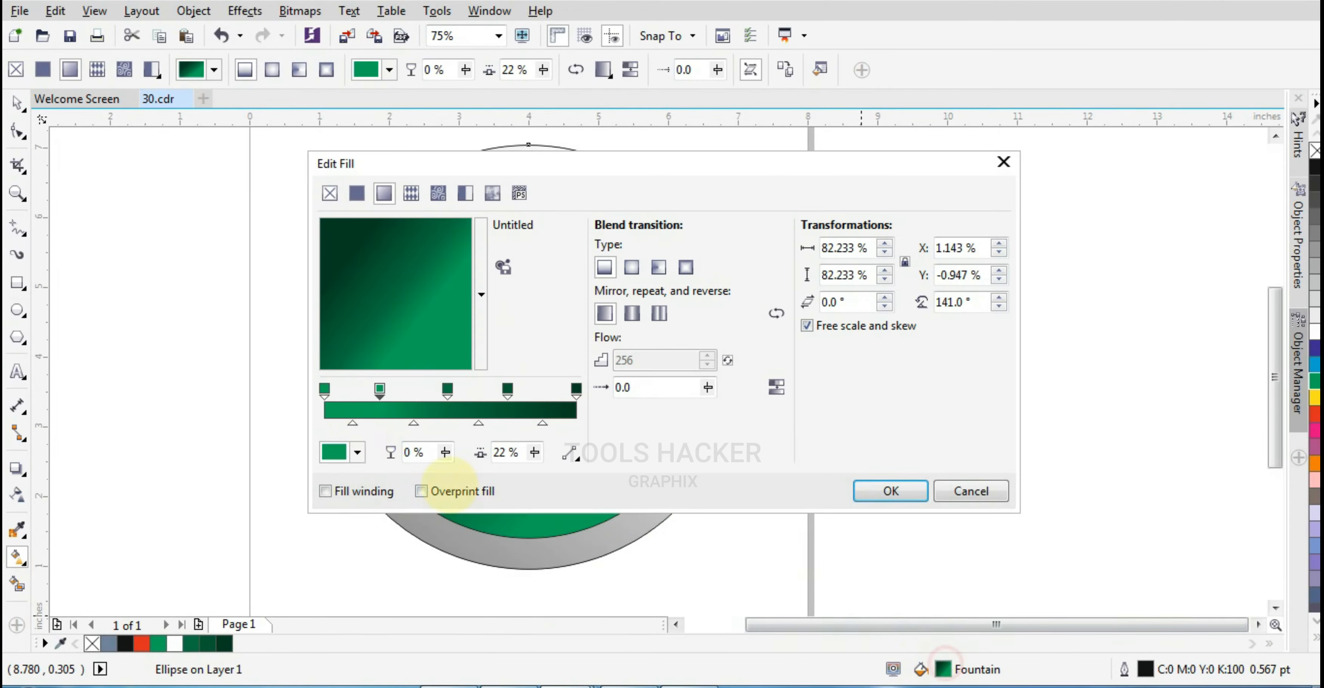
left_click(357, 453)
left_click(429, 333)
left_click(890, 490)
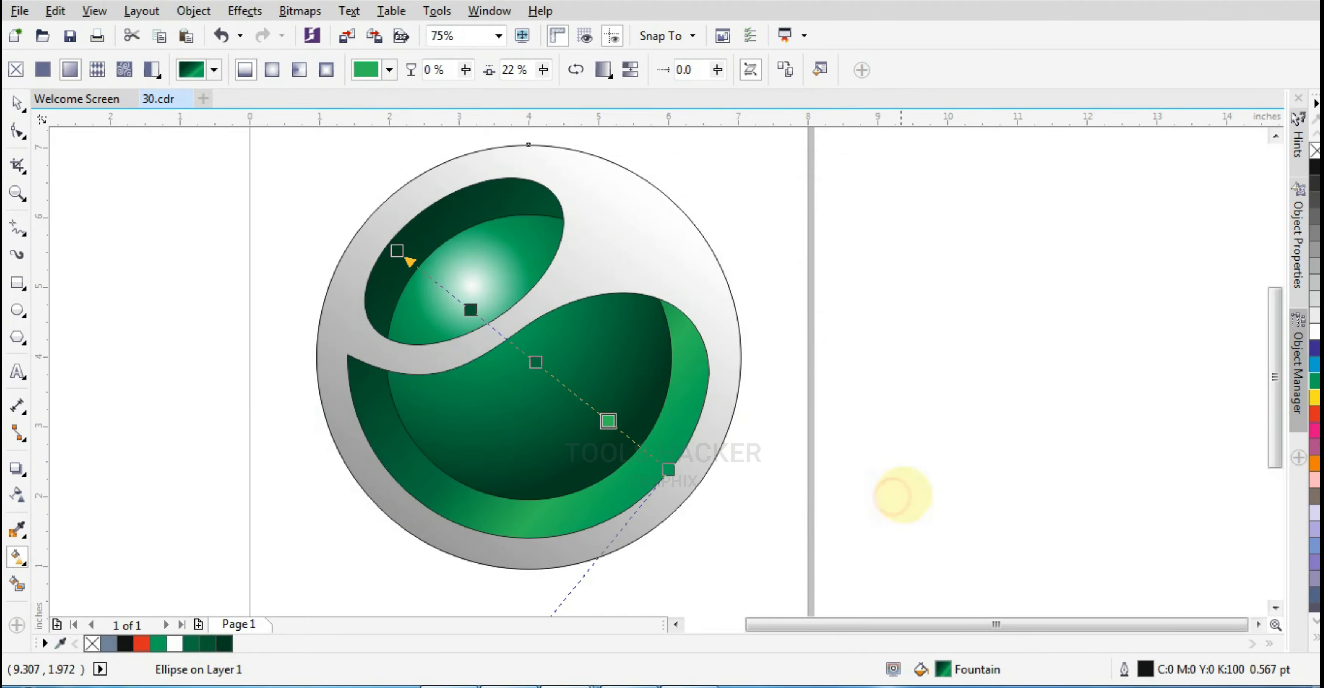
Shift the middle node, add another node near it with a colour sampled from the sphere, and move it up-left
left_click(529, 357)
left_click_drag(527, 356, 550, 370)
double_click(518, 348)
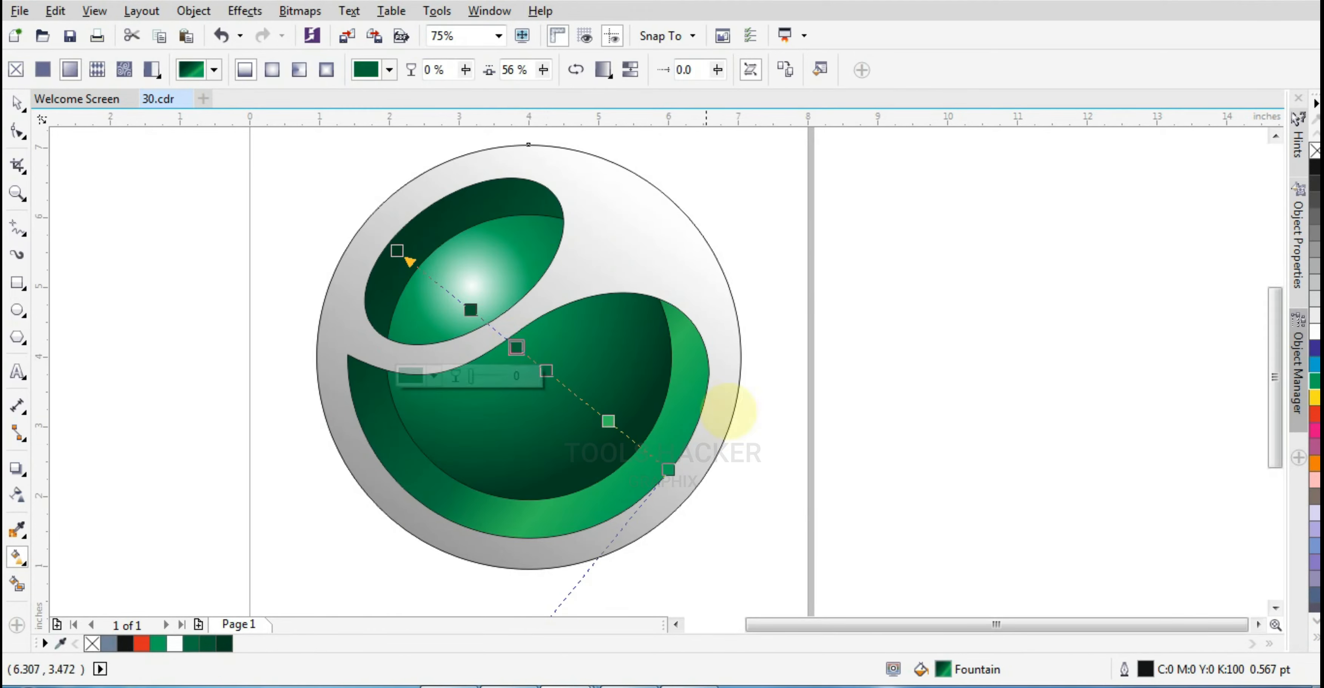
left_click(435, 376)
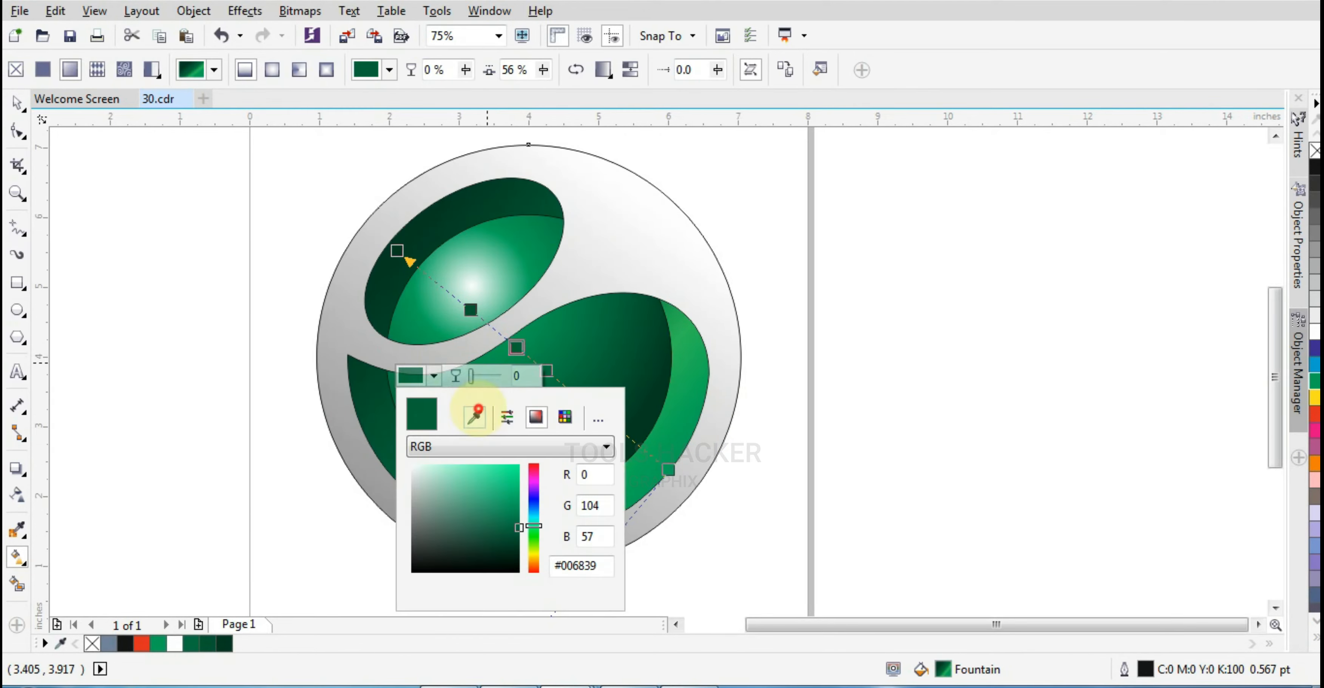
left_click(474, 416)
left_click(678, 415)
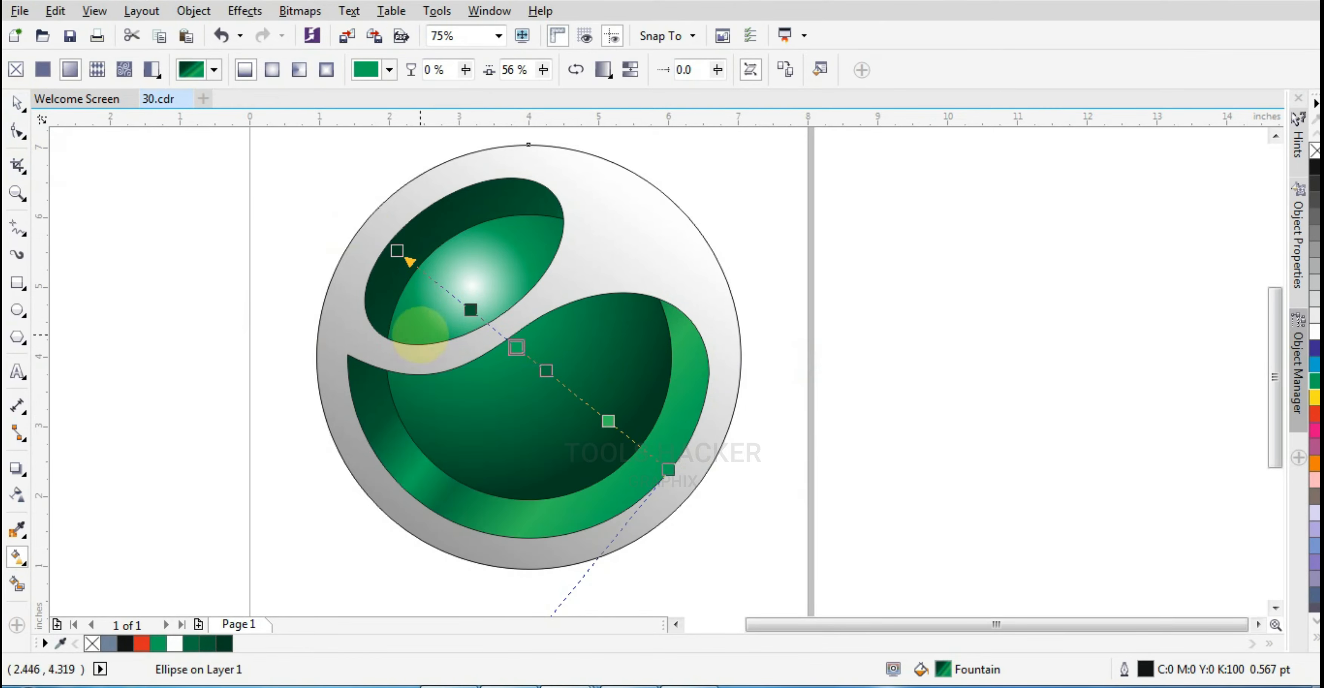
left_click_drag(516, 347, 500, 333)
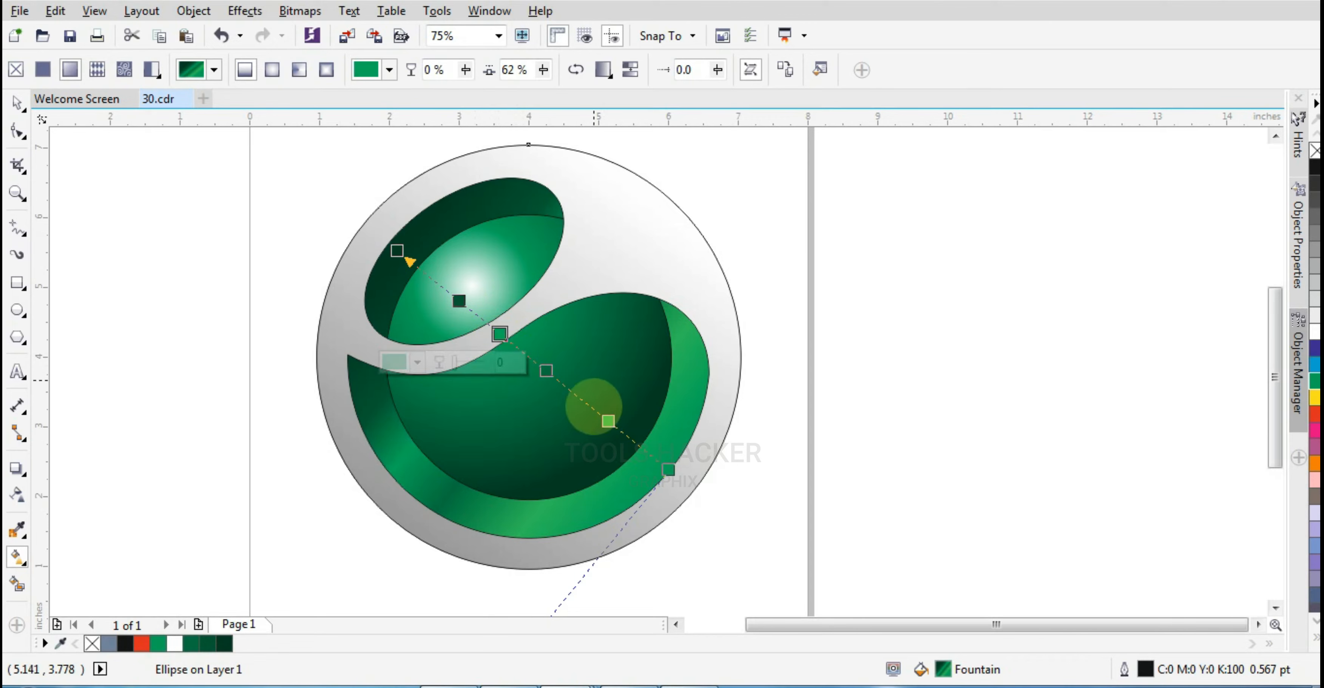
left_click(17, 102)
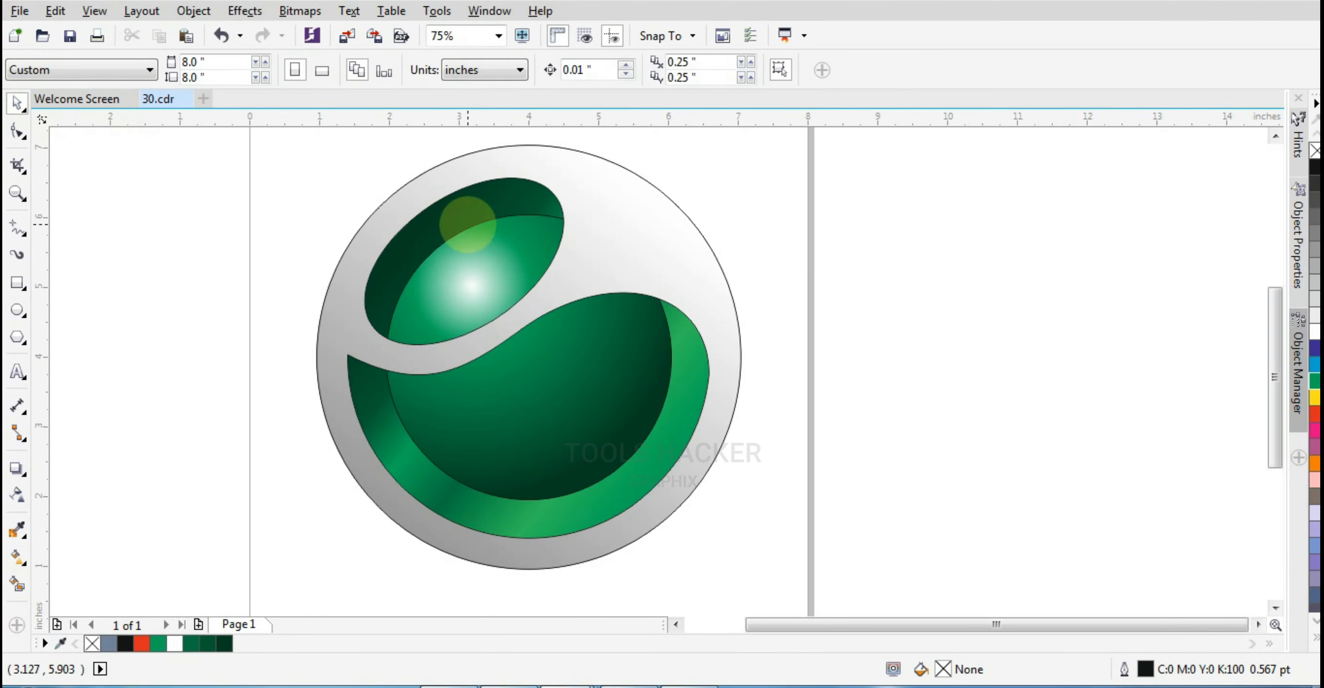
left_click(17, 309)
scroll(458, 223, "up", 1)
left_click_drag(458, 195, 473, 223)
scroll(366, 192, "down", 1)
key("Escape")
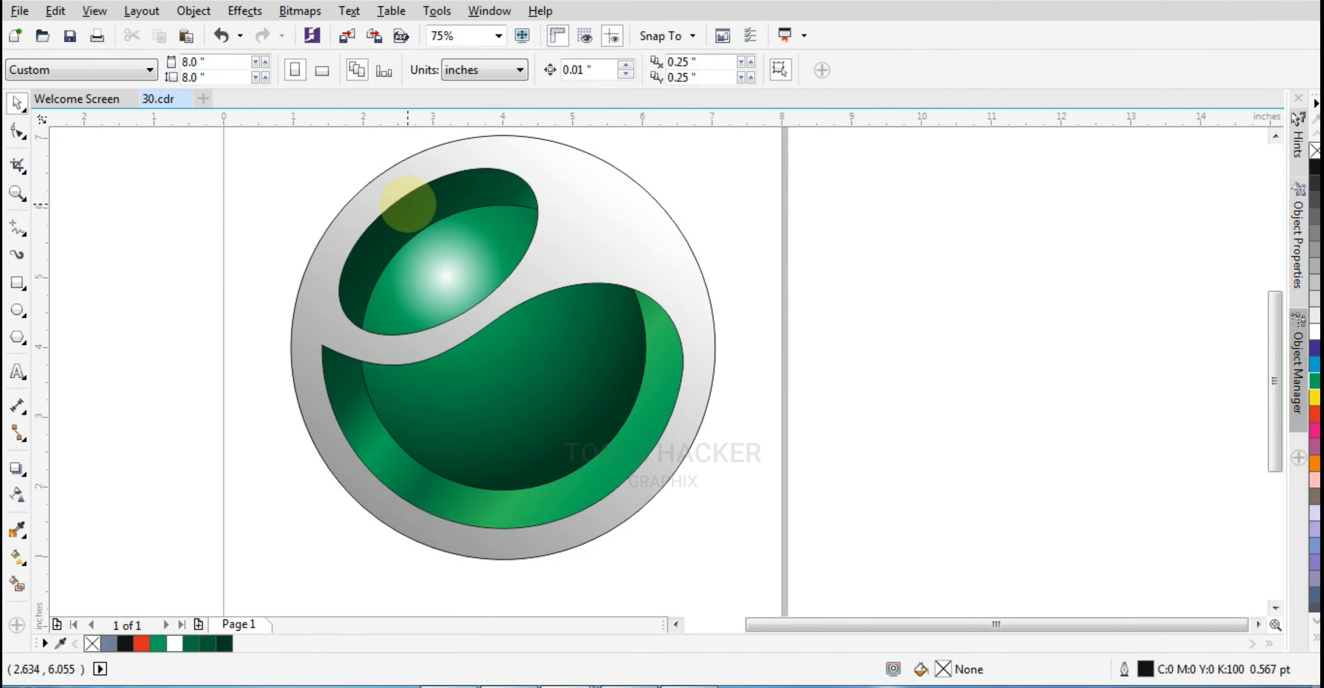
Select the outer circle and give it a uniform dark green fill of C73 M31 Y75 K45
left_click(564, 222)
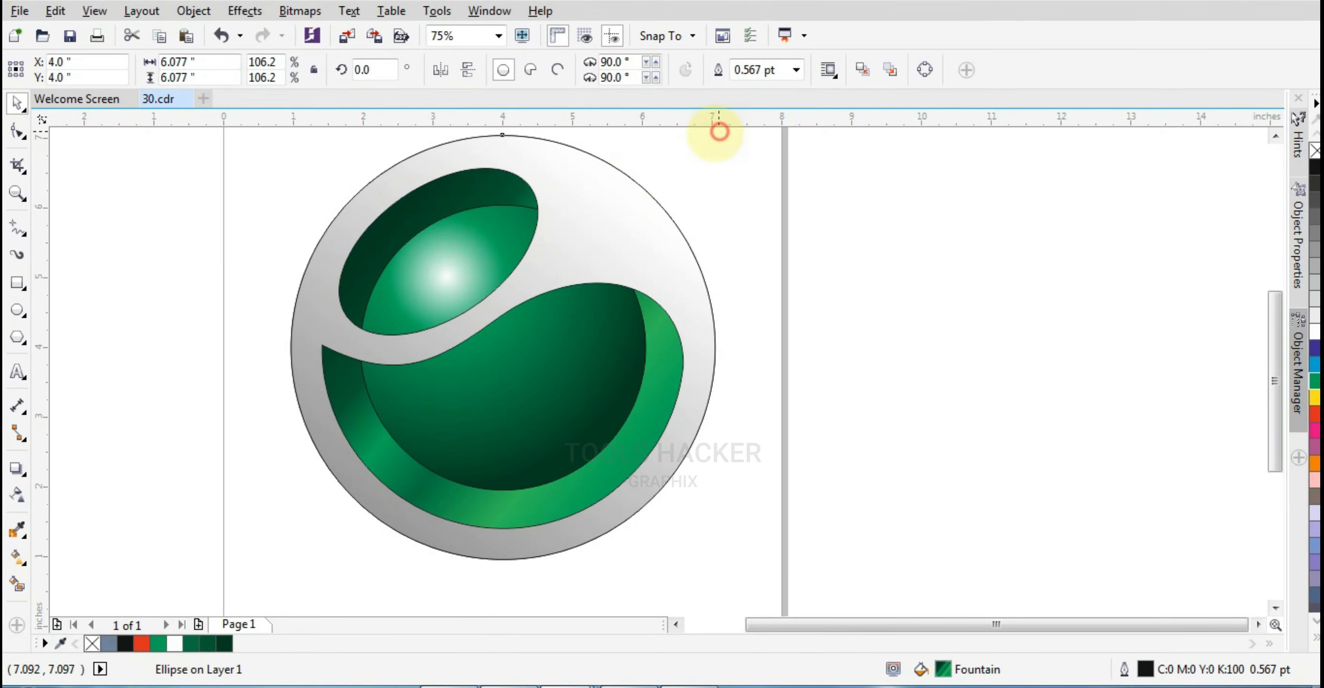
left_click_drag(719, 131, 694, 165)
left_click_drag(310, 163, 324, 177)
left_click_drag(324, 555, 317, 561)
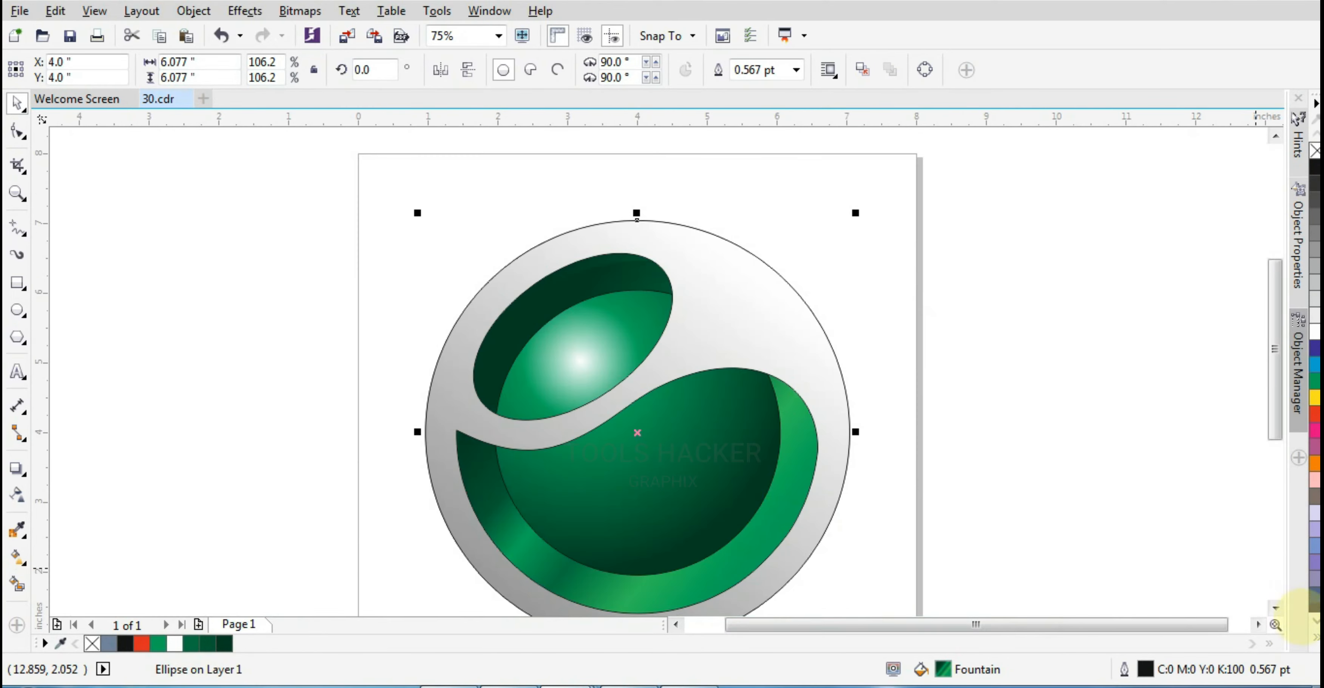
left_click(1316, 638)
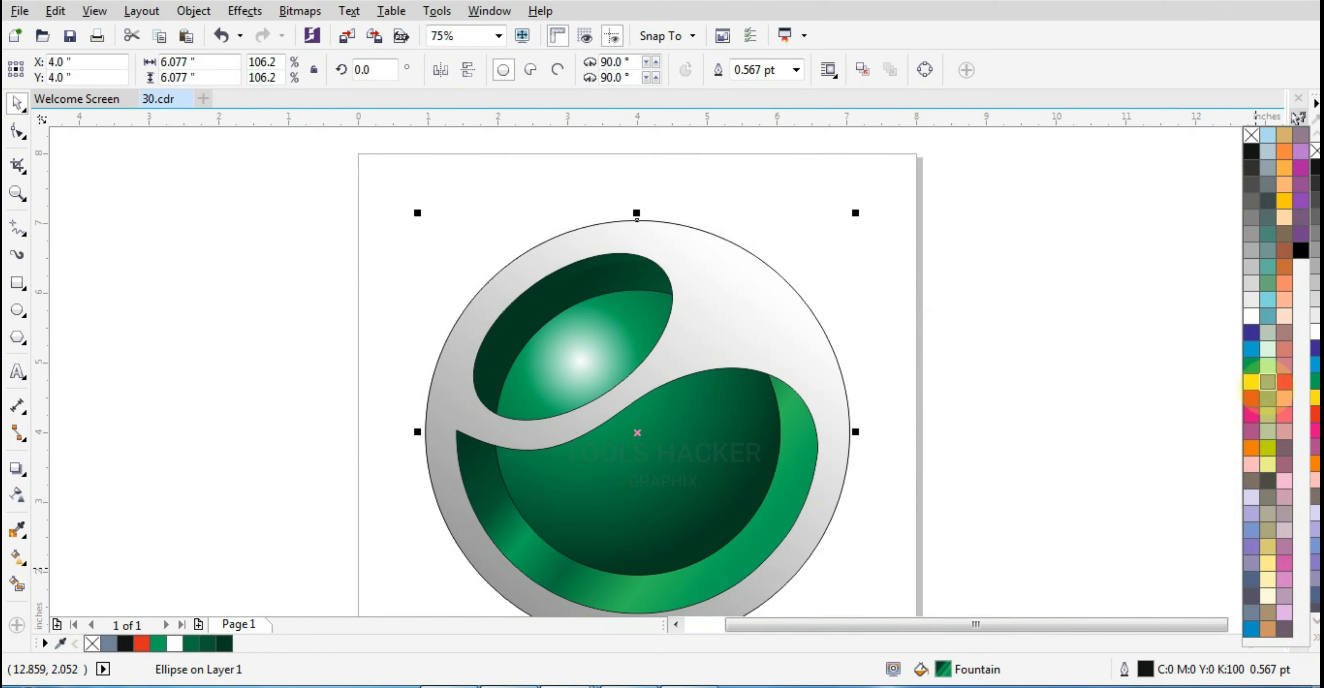
left_click(1267, 382)
double_click(943, 668)
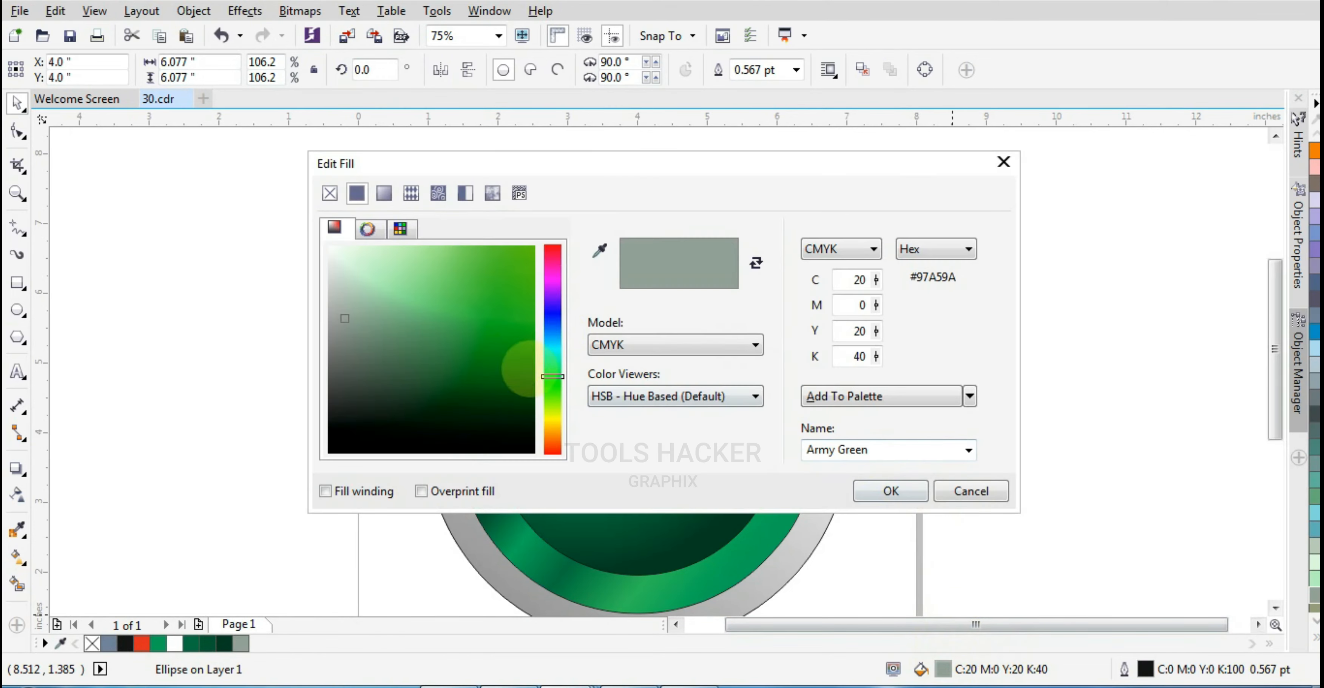
left_click(355, 341)
left_click_drag(619, 157, 1017, 8)
mouse_move(798, 176)
left_mouse_down()
mouse_move(831, 223)
mouse_move(804, 223)
left_mouse_up()
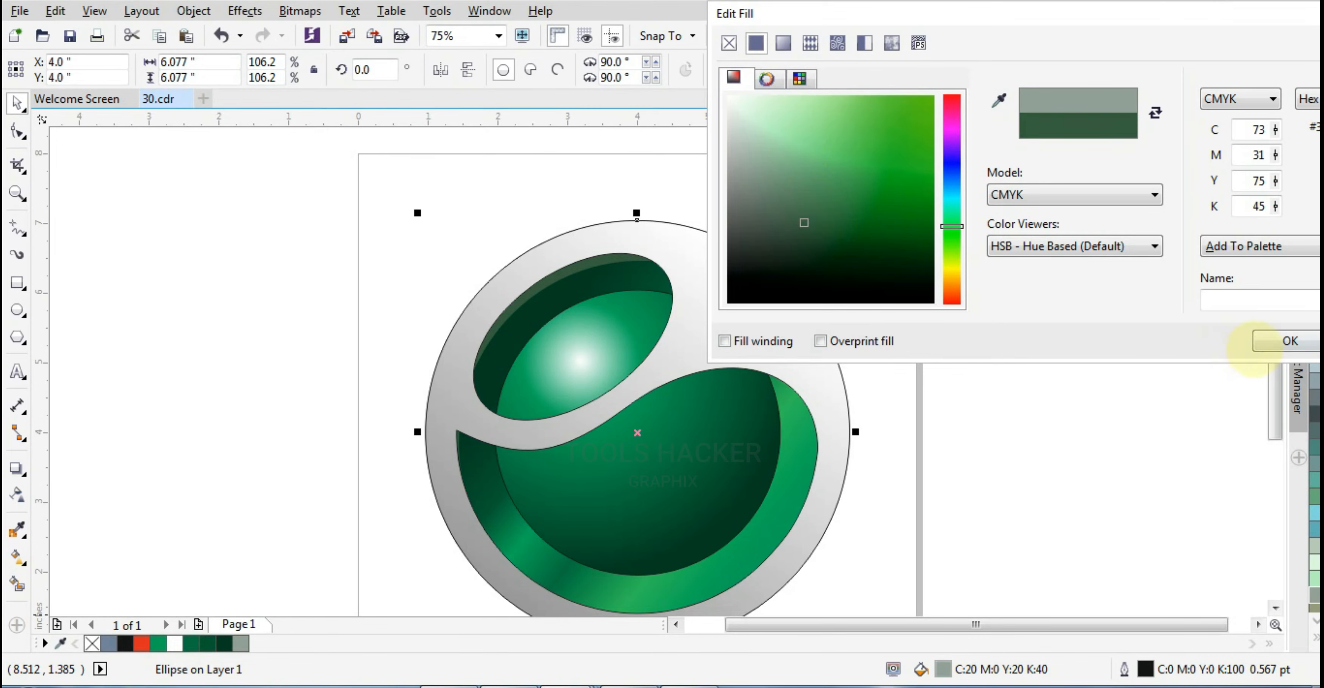
left_click(1256, 344)
Draw a small circle about 0.36 inches wide near the sphere's upper edge, fill it white and remove its outline
left_click(975, 395)
left_click(17, 309)
left_click_drag(565, 284, 578, 297)
left_click(1314, 636)
left_click(1251, 315)
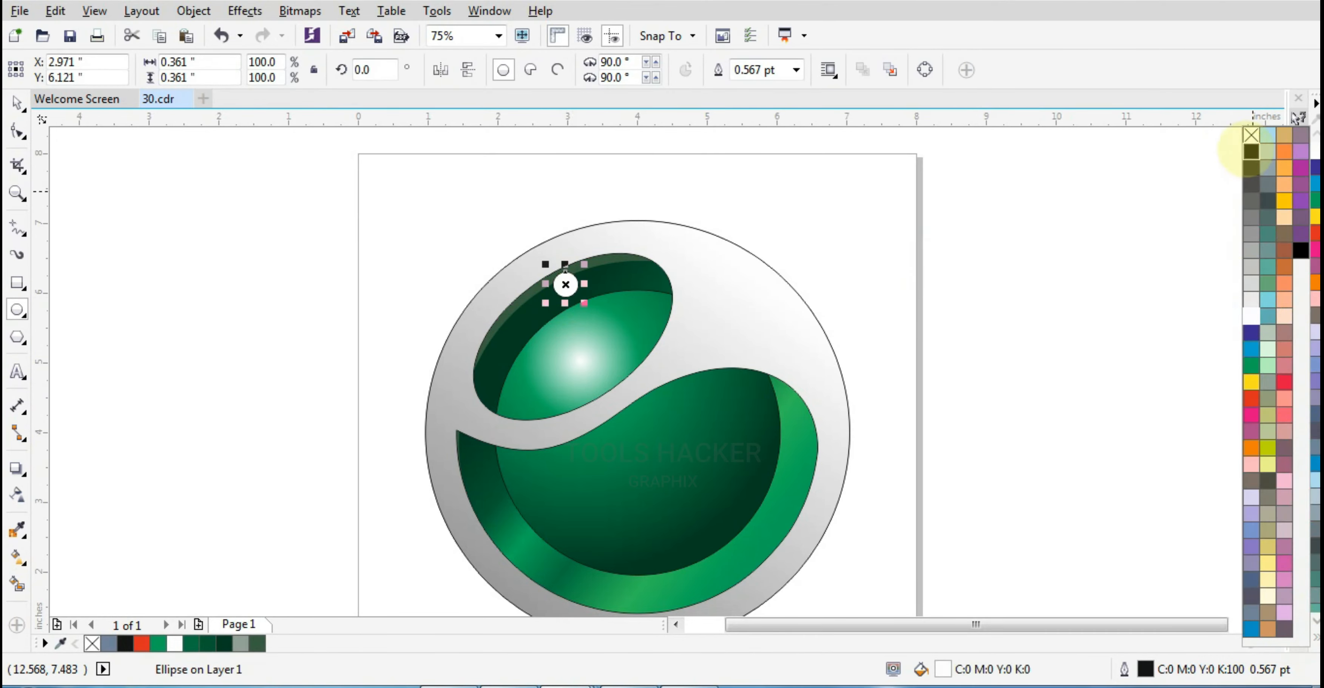
right_click(1251, 136)
Duplicate the white circle twice and shrink the copies, placing them in a diagonal row down the highlight
left_click(17, 104)
left_click(119, 158)
scroll(581, 329, "up", 1)
left_click(560, 251)
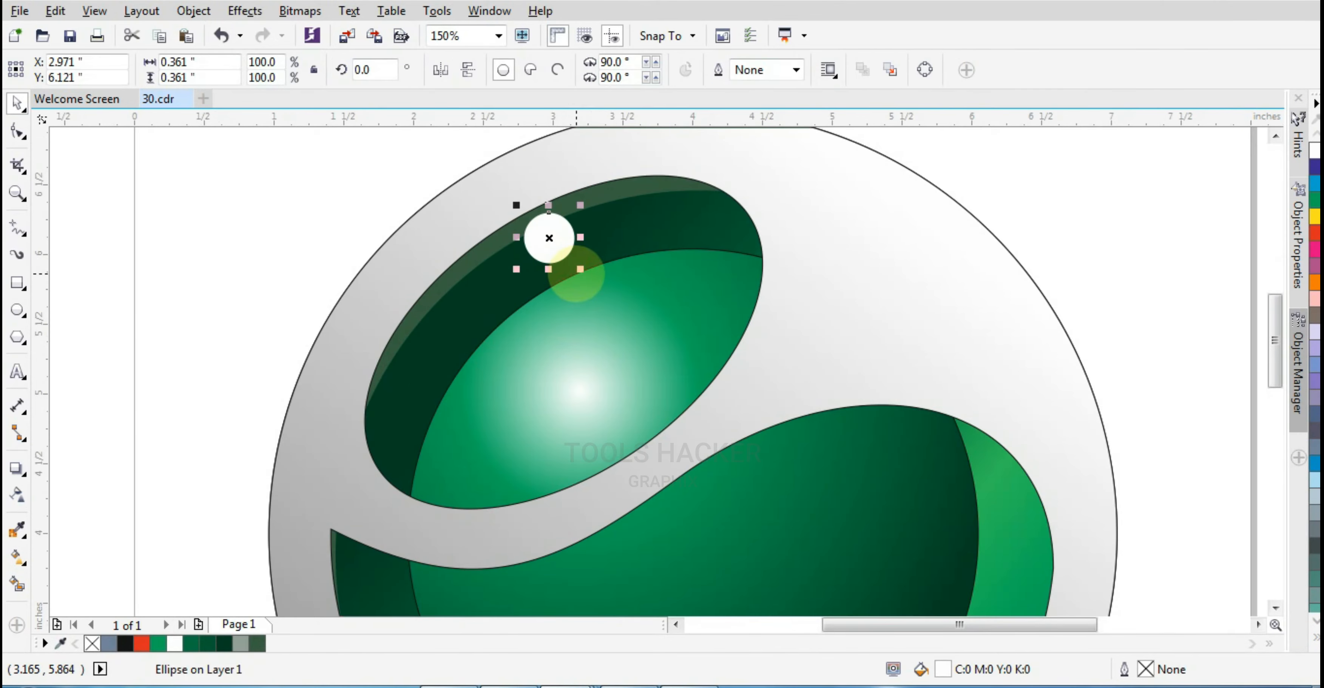
left_click_drag(550, 250, 719, 463)
right_click(591, 312)
scroll(583, 303, "up", 2)
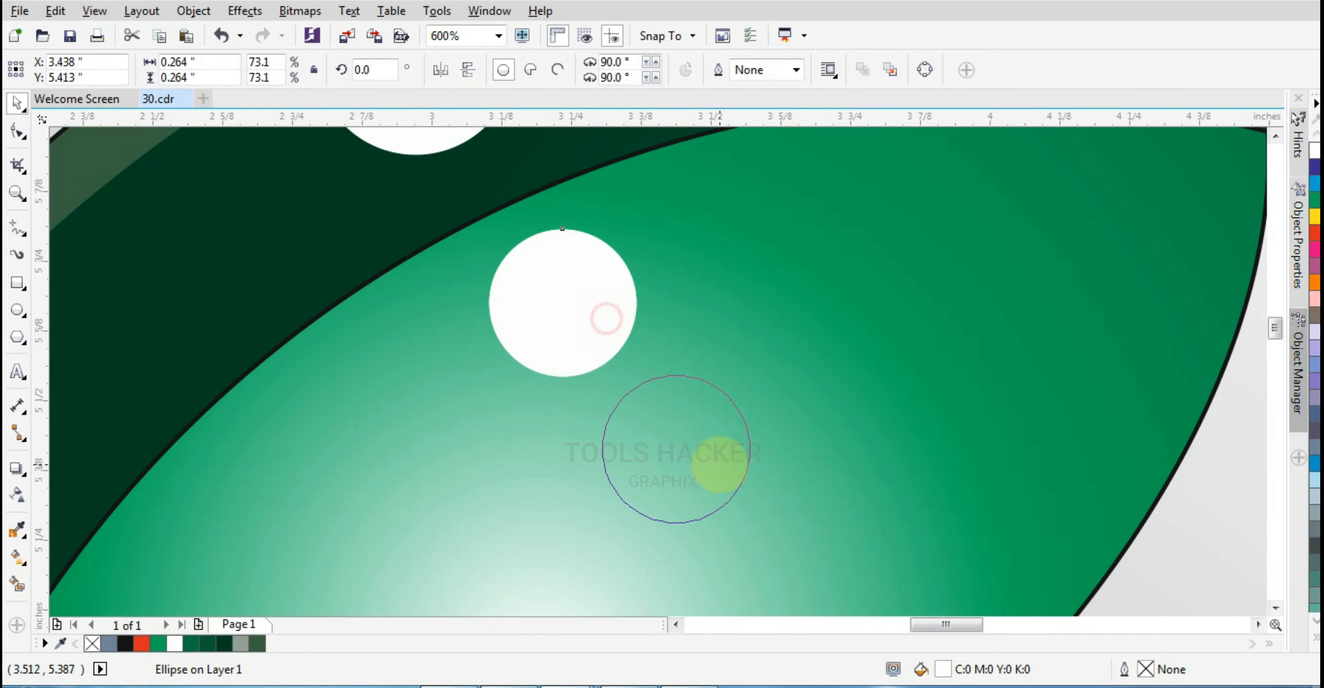
right_click(720, 451)
left_click_drag(606, 338, 593, 300)
left_click_drag(674, 419, 666, 413)
left_click_drag(749, 511, 734, 498)
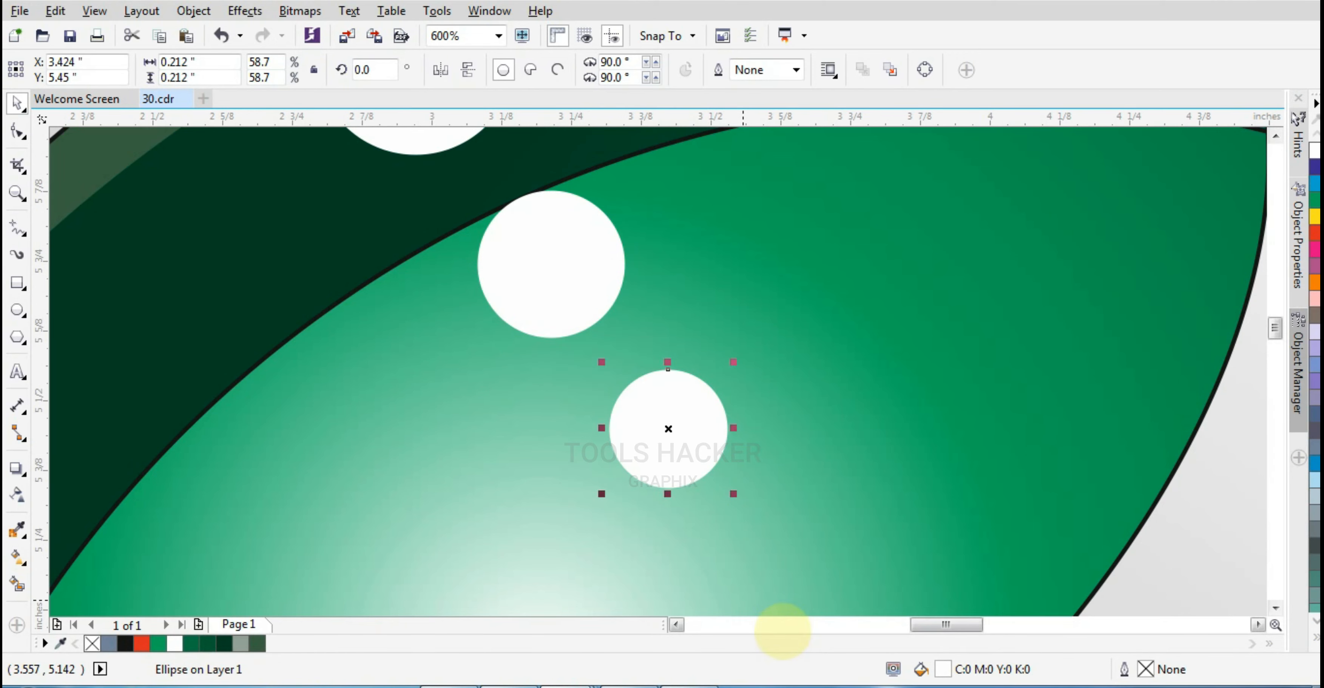
Fine-tune the placement of the three white highlight dots on the sphere
scroll(857, 611, "down", 2)
left_click(700, 482, "shift")
left_click(669, 443, "shift")
scroll(700, 490, "up", 2)
left_click(774, 564)
scroll(704, 446, "down", 2)
left_click(737, 501)
scroll(738, 501, "up", 2)
left_click_drag(739, 501, 785, 464)
left_click(650, 350)
left_click(529, 203, "shift")
left_click(738, 475, "shift")
scroll(740, 475, "down", 1)
scroll(587, 357, "down", 2)
left_click(500, 280)
scroll(535, 276, "down", 1)
scroll(552, 298, "up", 1)
scroll(788, 350, "down", 1)
left_click(809, 369)
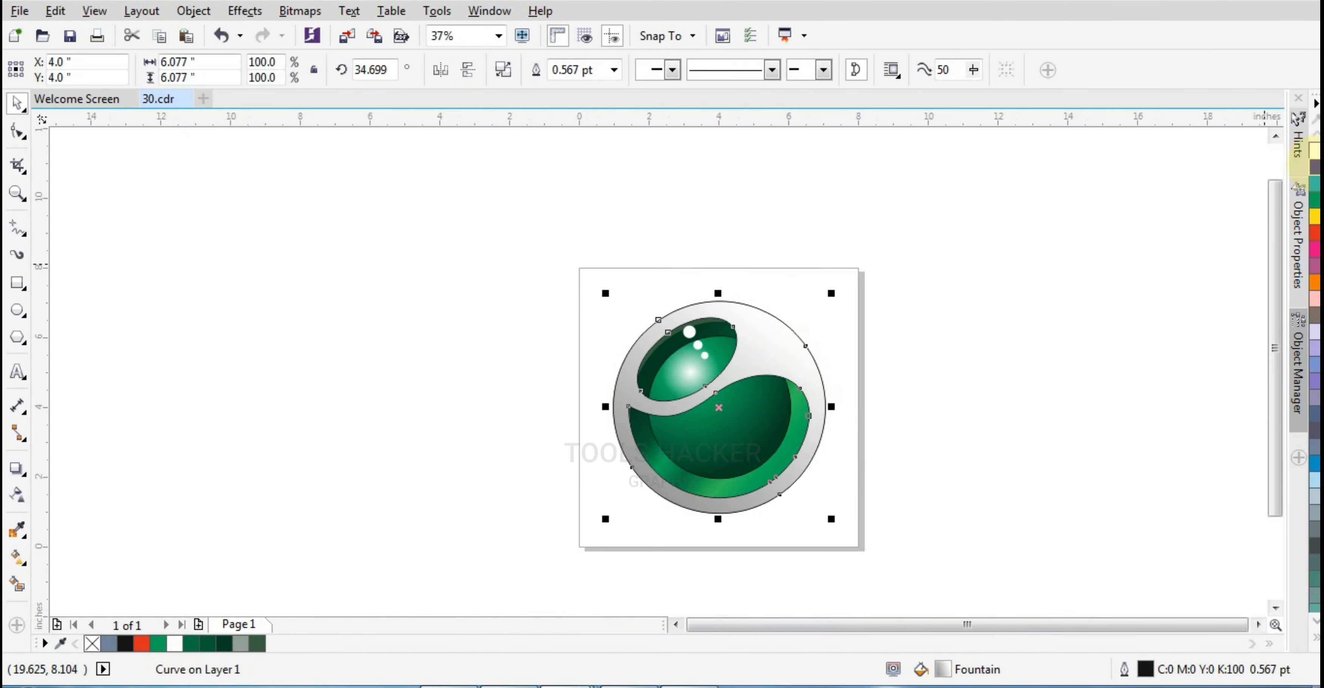
left_click(804, 359)
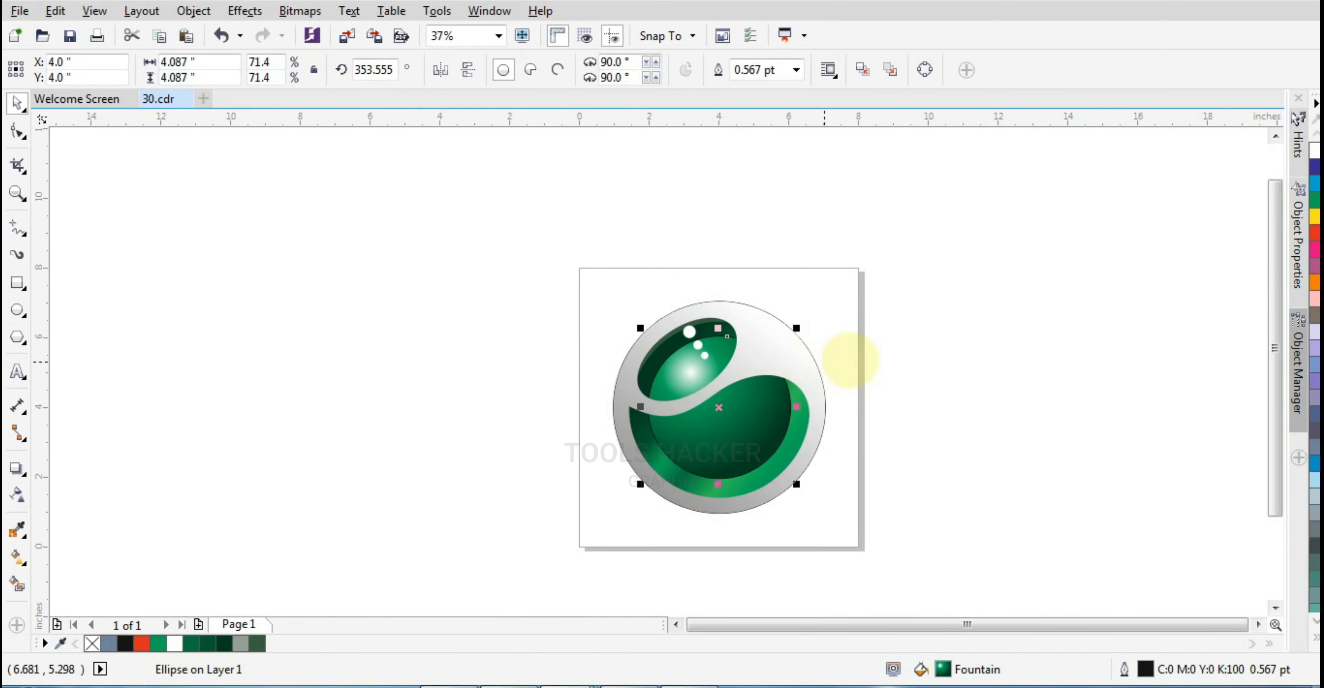
scroll(815, 412, "up", 1)
left_click(833, 428)
key("Tab")
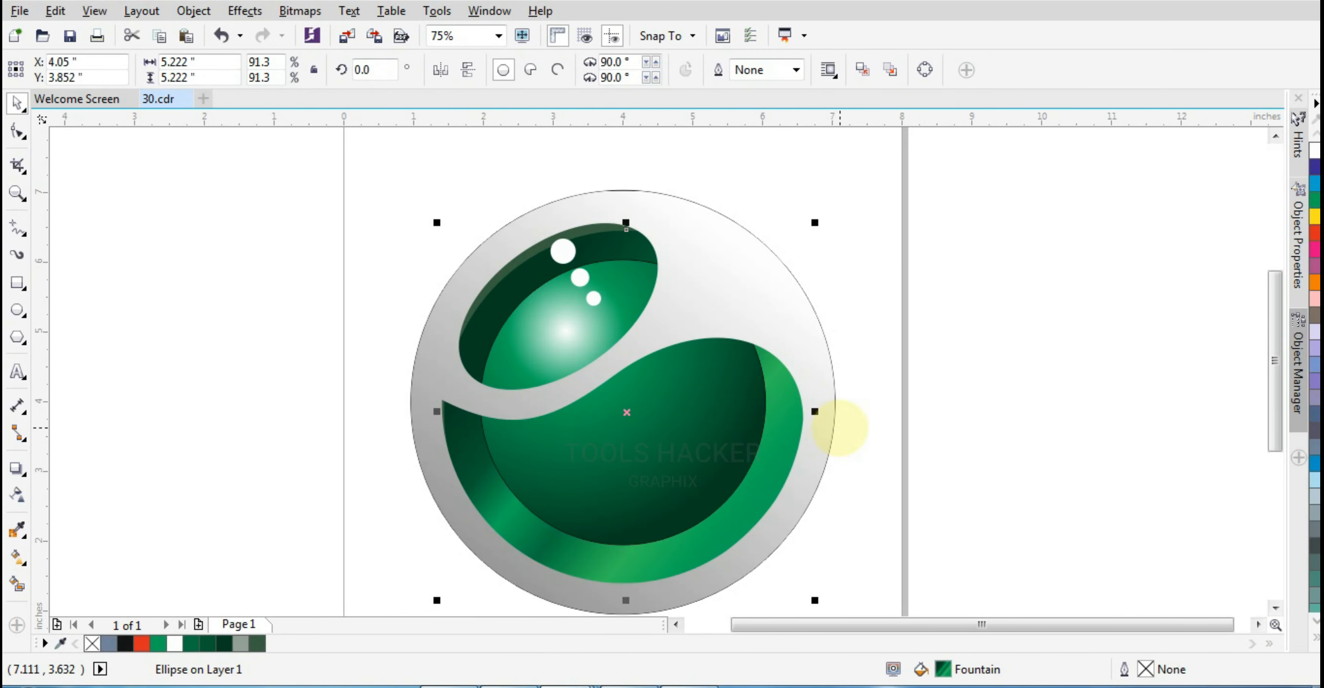
key("Tab")
key("Delete")
key("ctrl+z")
Remove the outline from the outer circle
left_click(1316, 637)
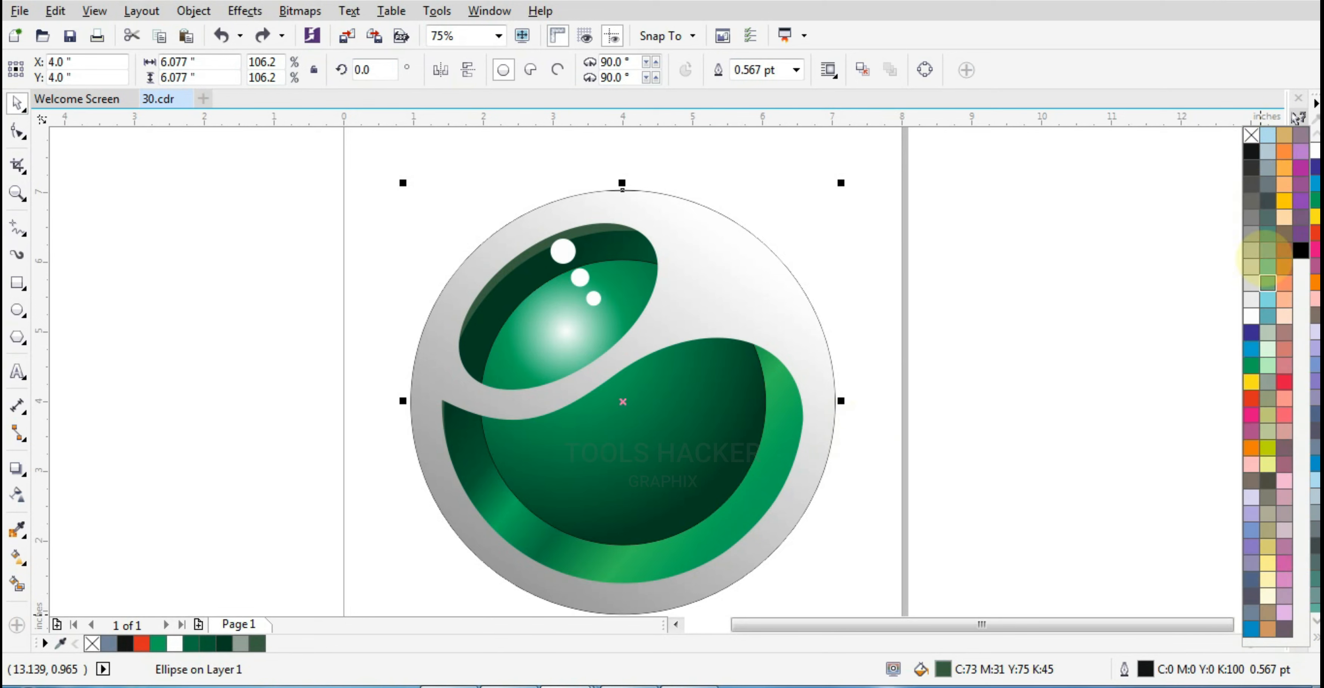
right_click(1251, 135)
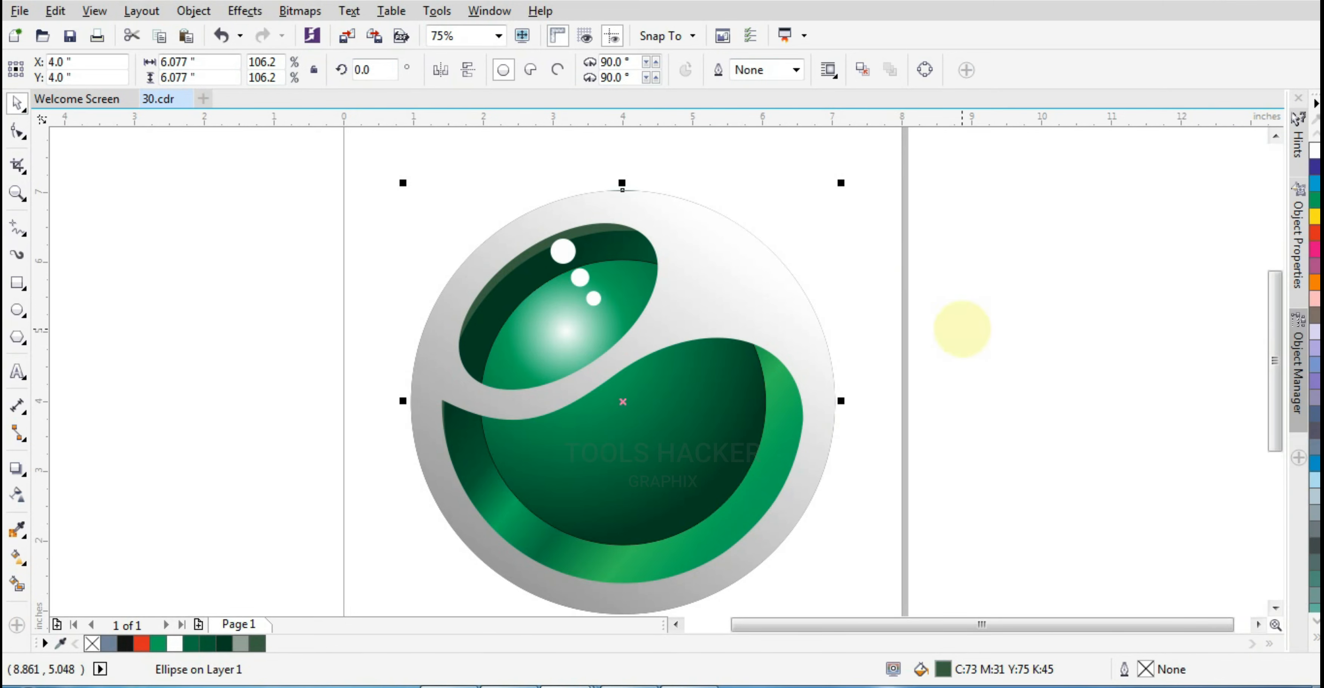
key("ctrl+z")
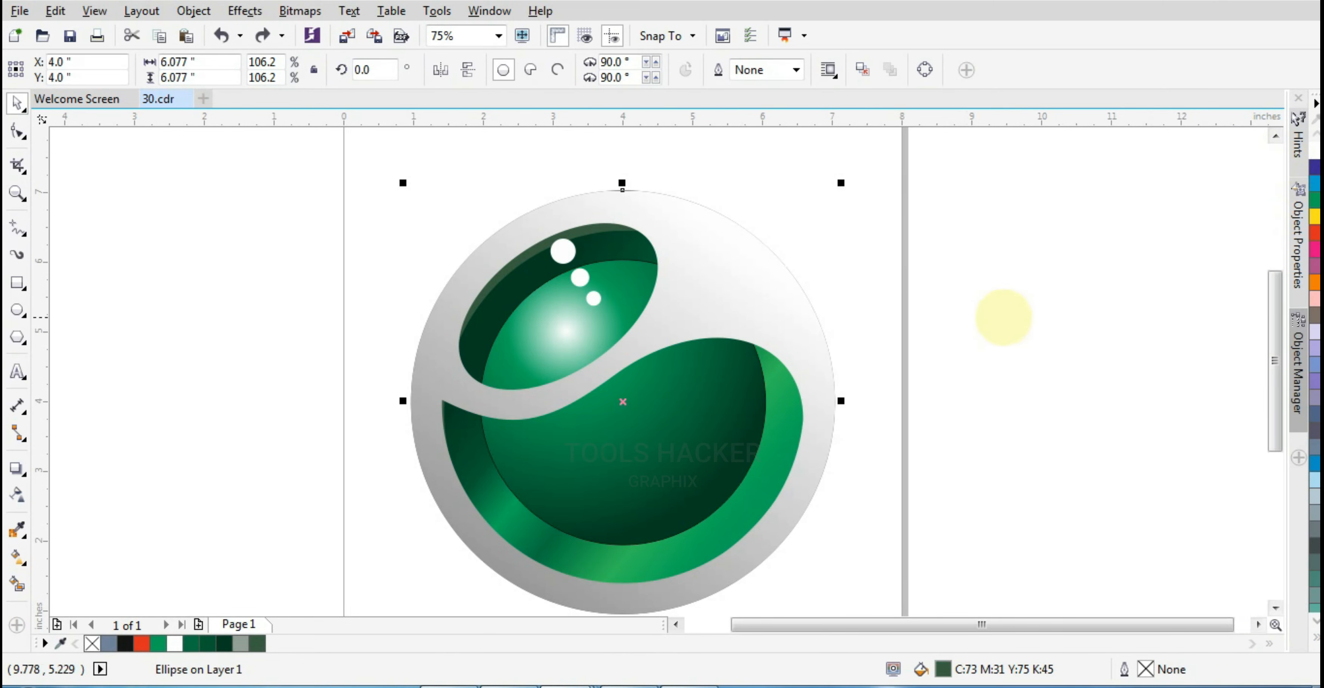
Create a page-sized background rectangle and apply a horizontal linear fountain fill across it
left_click(1089, 235)
scroll(797, 326, "down", 2)
double_click(17, 282)
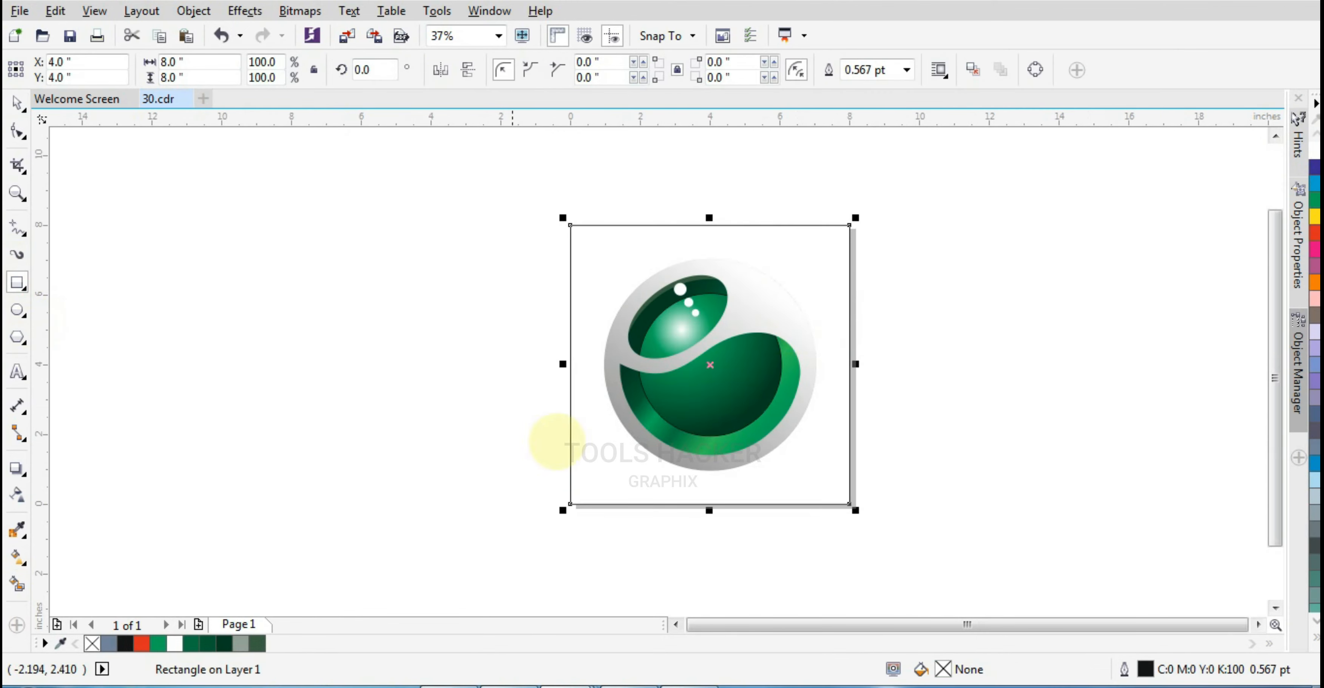
left_click(17, 557)
left_click_drag(569, 364, 835, 363)
Set the background gradient's end node colour to C0 M0 Y0 K2
scroll(767, 379, "up", 2)
left_click(371, 348)
left_click(336, 378)
left_click(929, 347)
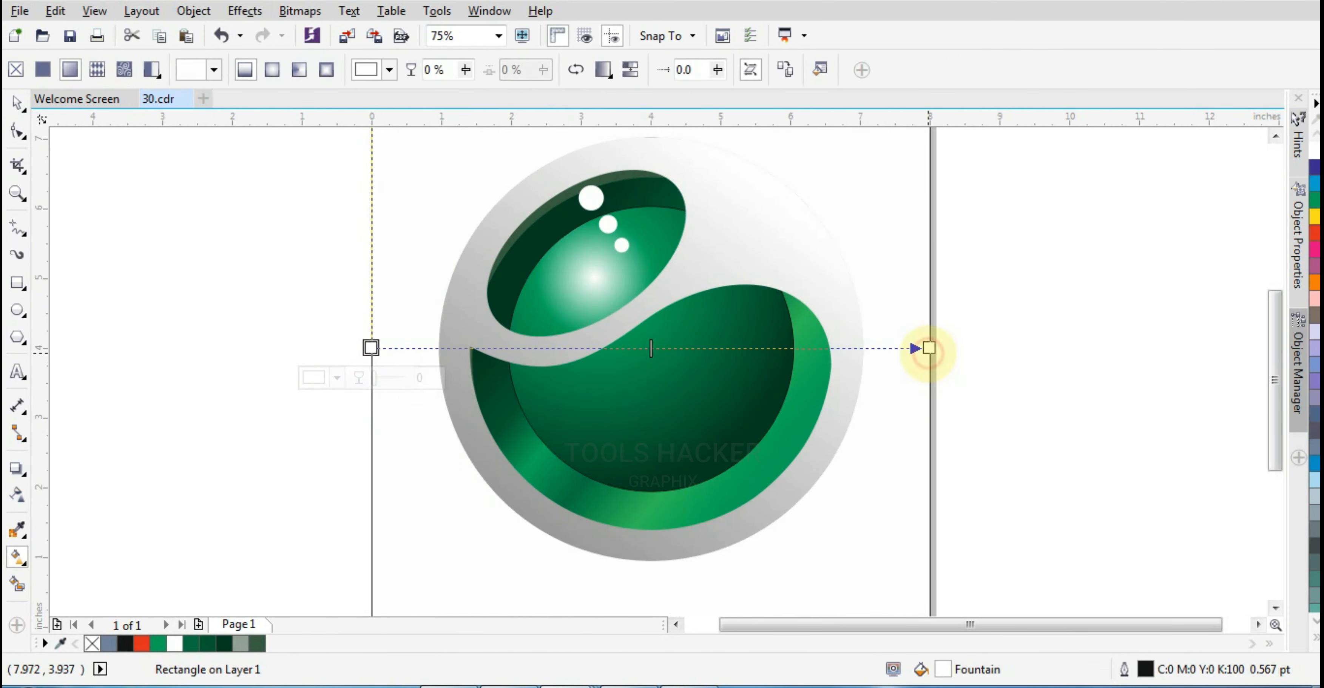
left_click(895, 378)
left_click_drag(874, 478, 874, 484)
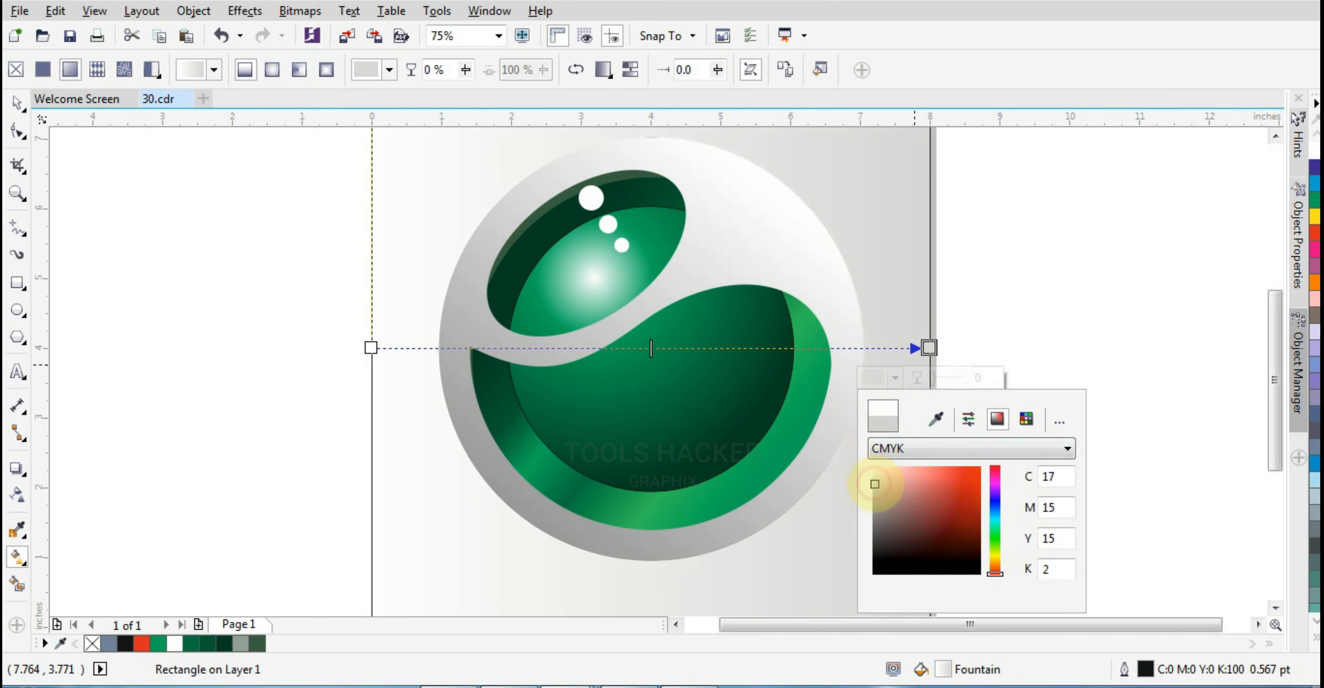
key("BackSpace")
key("BackSpace")
type("0")
key("Tab")
type("0")
key("Tab")
type("0")
key("Tab")
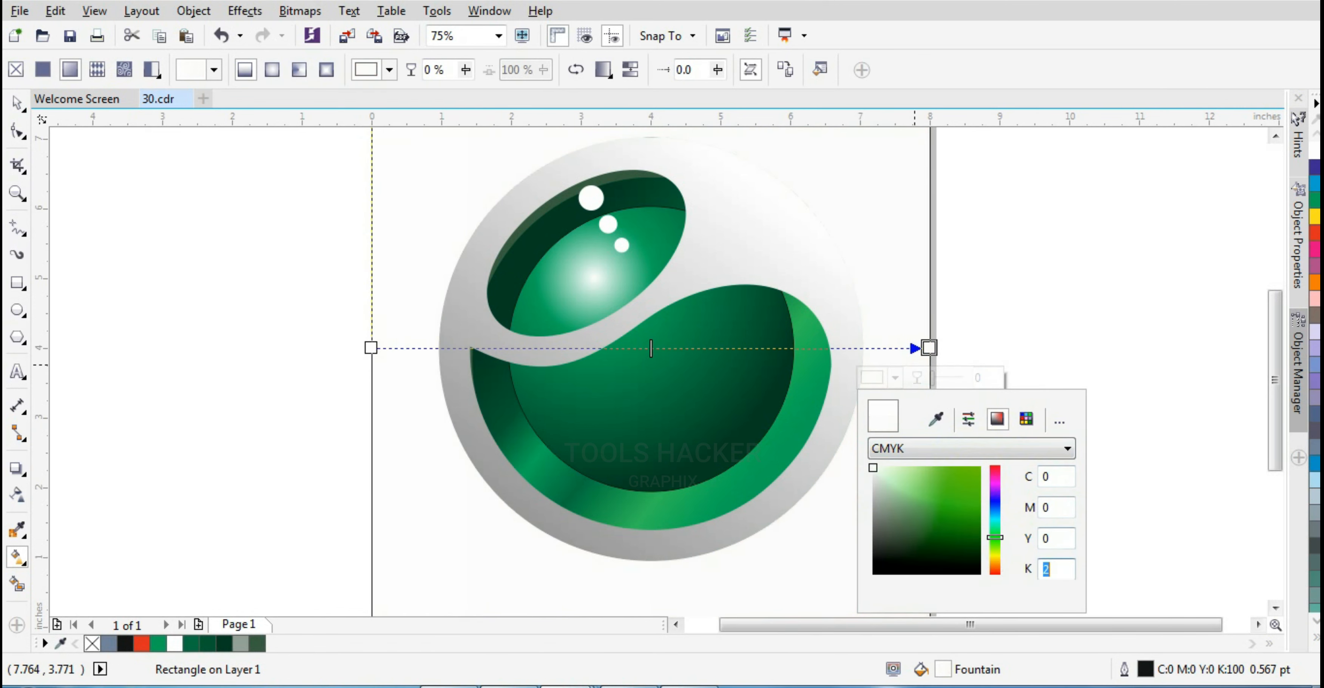
key("Return")
left_click(1094, 401)
left_click(975, 296)
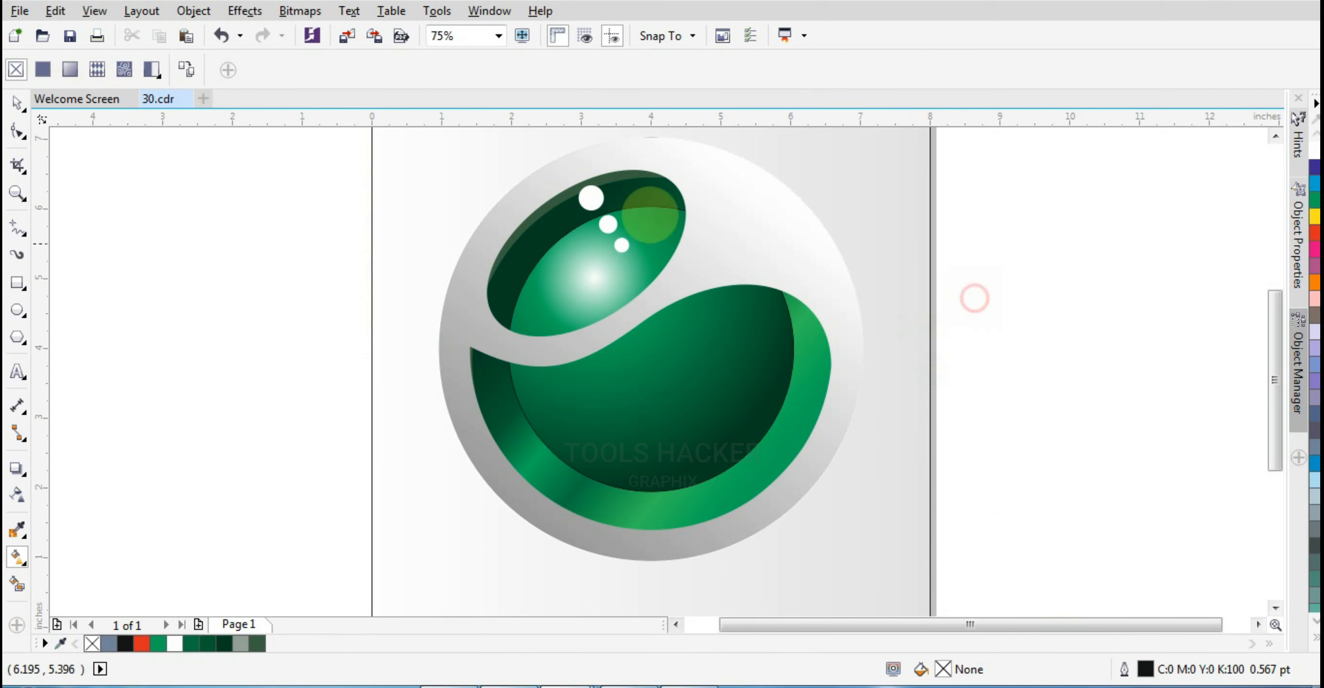
Draw a flat ellipse about 2.6 inches wide beneath the logo
left_click(17, 104)
scroll(788, 426, "down", 1)
scroll(696, 506, "up", 1)
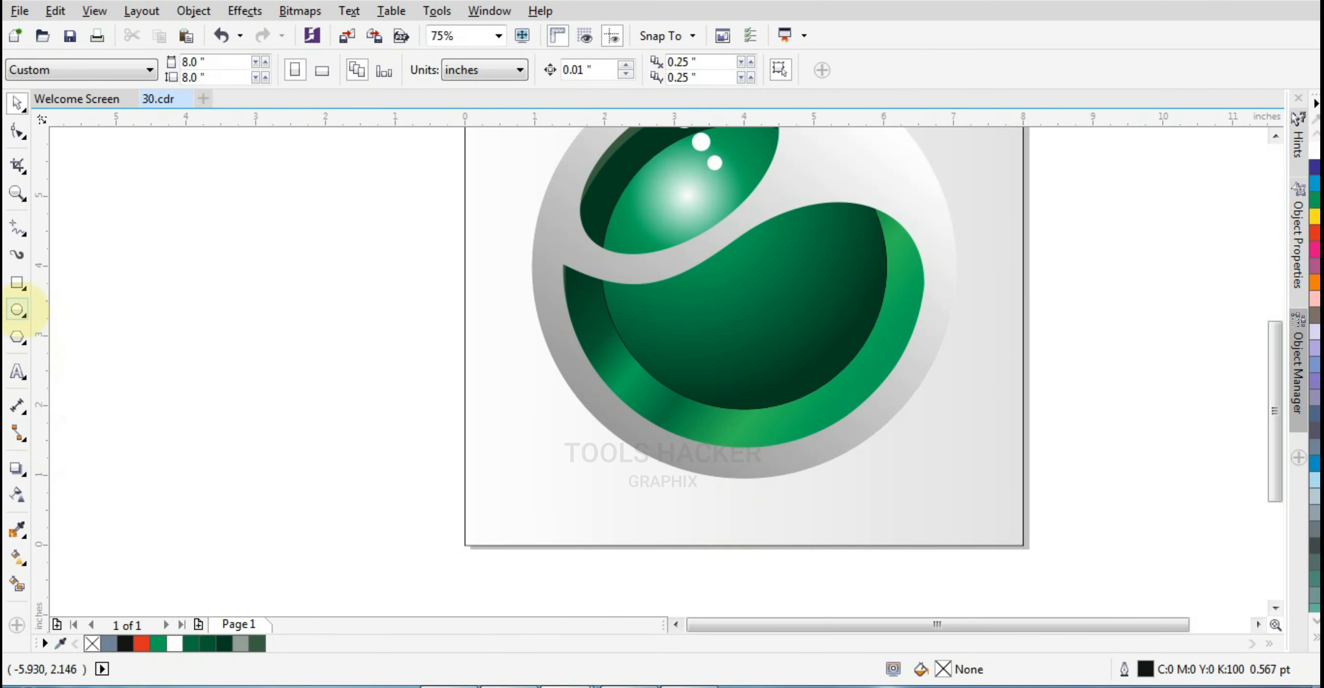
left_click(17, 309)
mouse_move(614, 509)
left_mouse_down()
mouse_move(724, 524)
mouse_move(836, 513)
left_mouse_up()
key("ctrl+z")
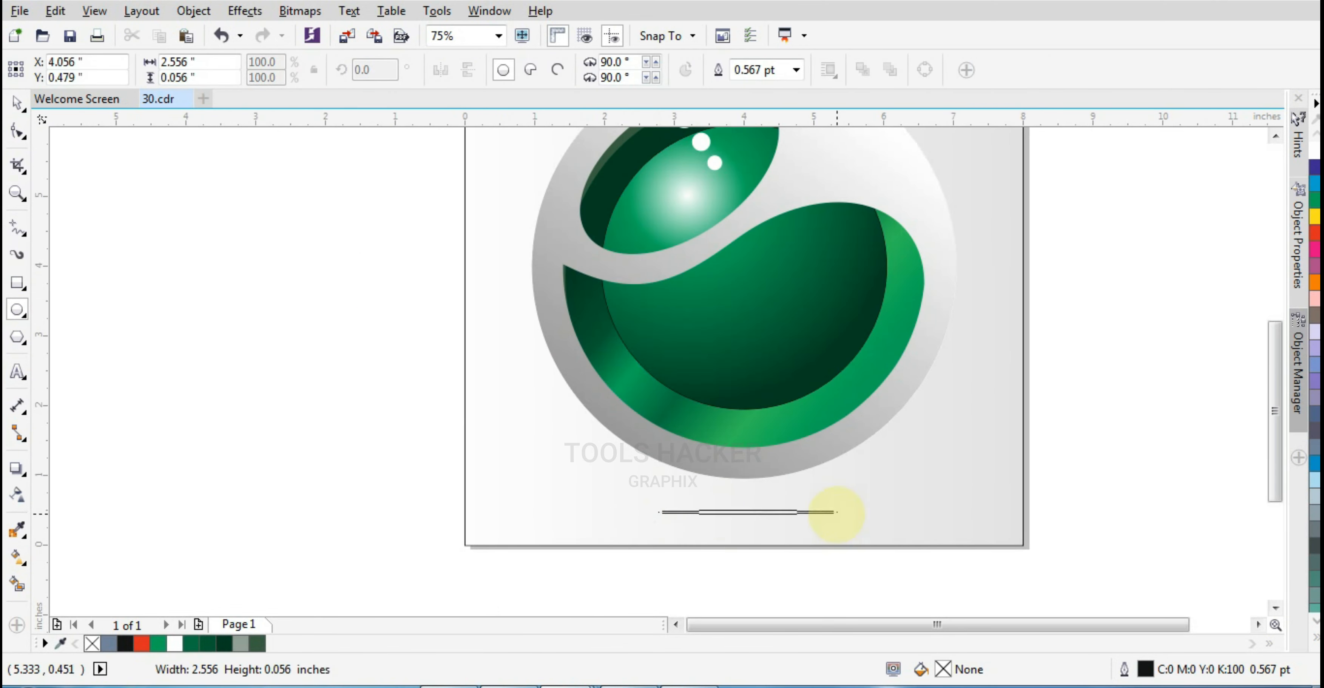
Fill the flat ellipse black and remove its outline
left_click(1315, 639)
left_click(1251, 152)
right_click(1251, 135)
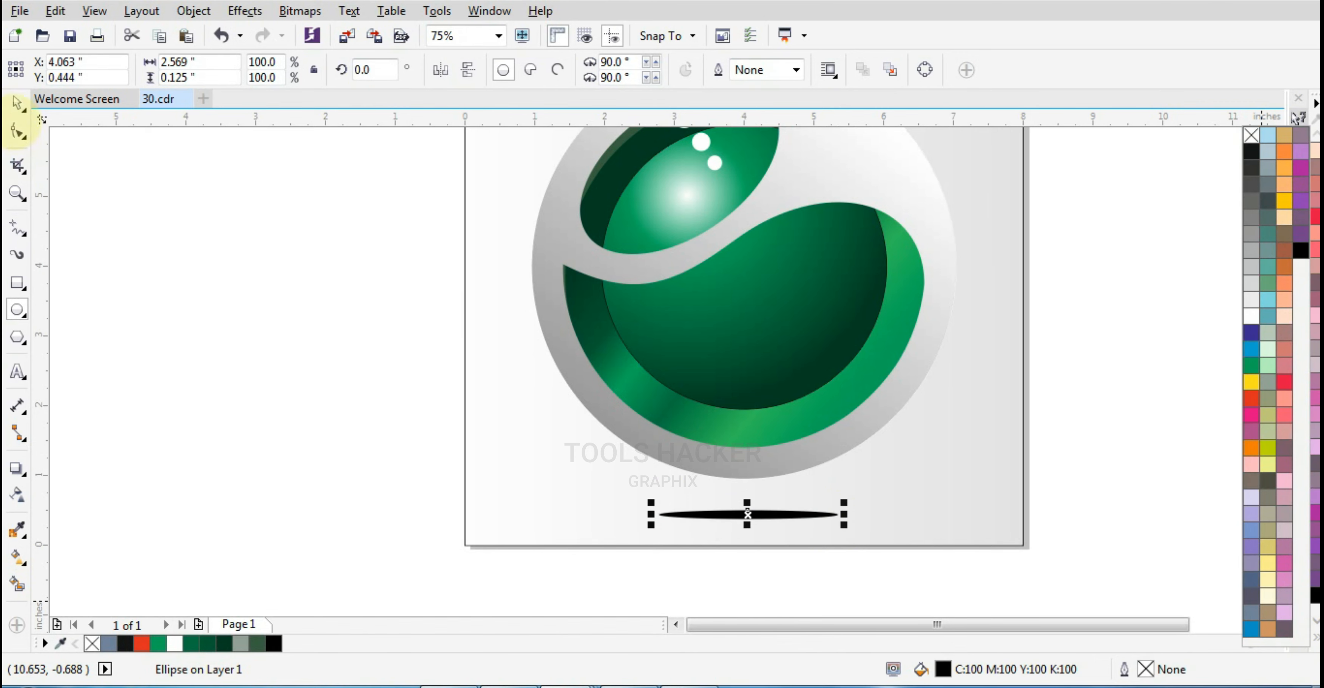
Blur the black ellipse bitmap into a soft shadow beneath the logo
scroll(762, 543, "up", 1)
scroll(729, 473, "up", 1)
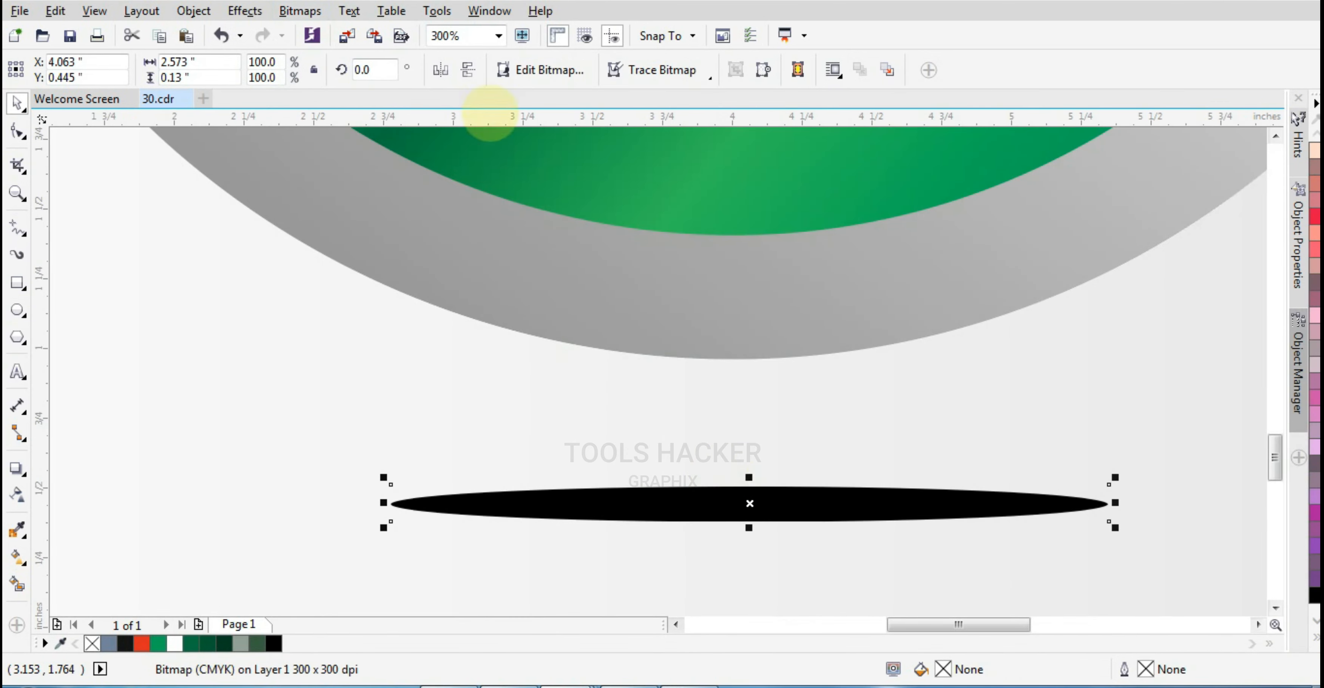
left_click(300, 11)
mouse_move(493, 426)
left_click(535, 448)
left_click_drag(557, 319, 595, 321)
left_click(727, 387)
scroll(797, 443, "down", 2)
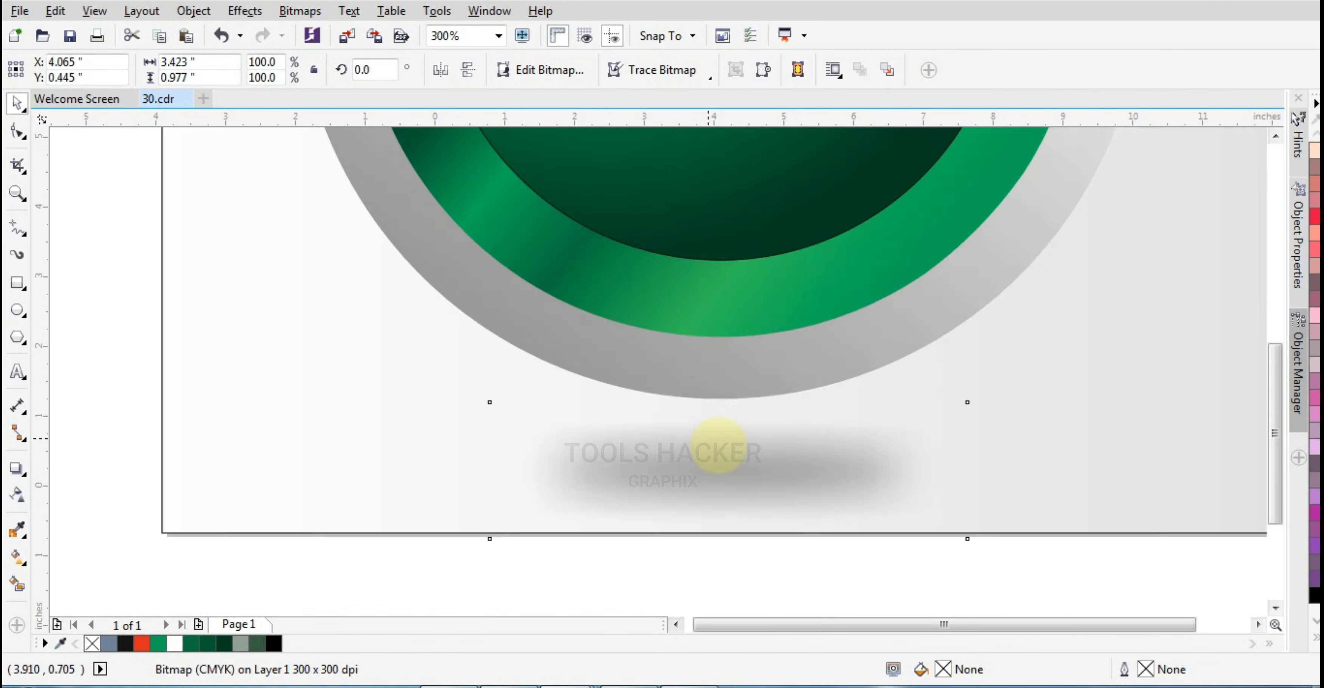